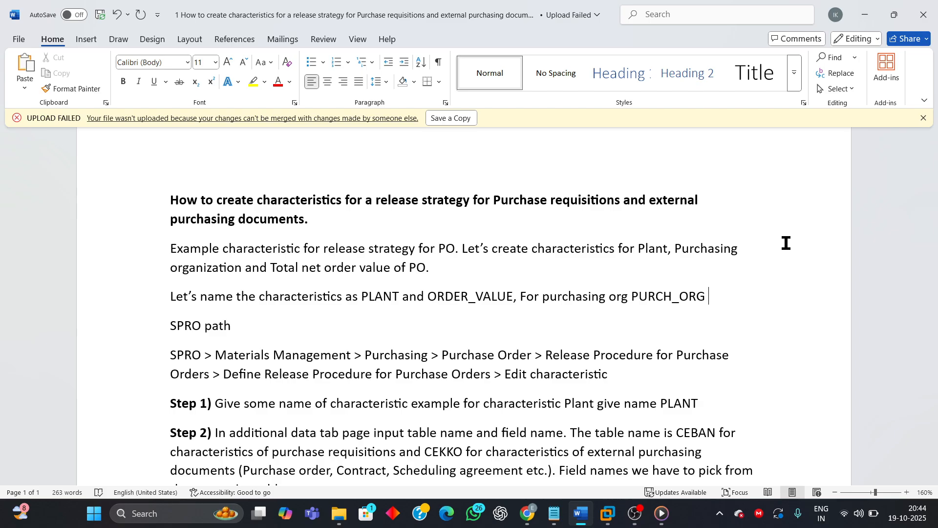
Step: Review the document's example characteristics PLANT, ORDER_VALUE, PURCH_ORG and the SPRO path to Edit characteristic
scroll(508, 350, down, 2)
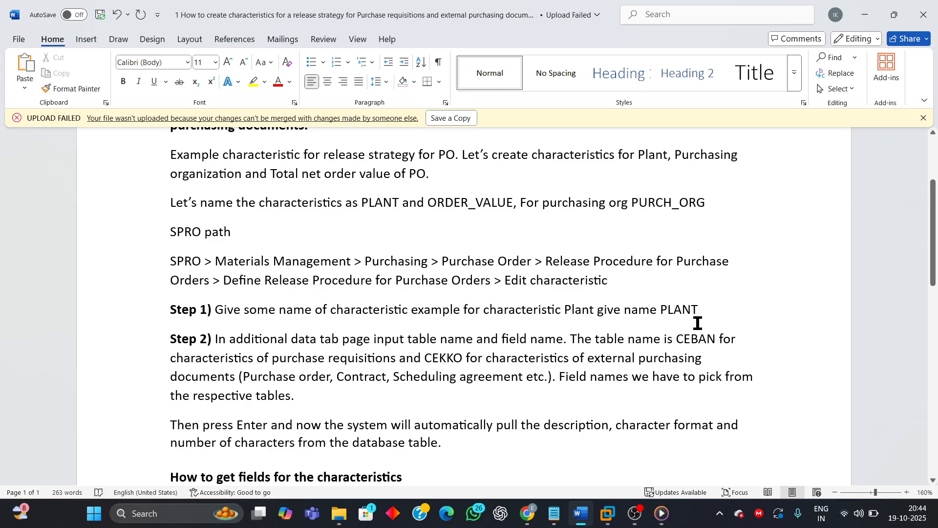
scroll(697, 323, up, 2)
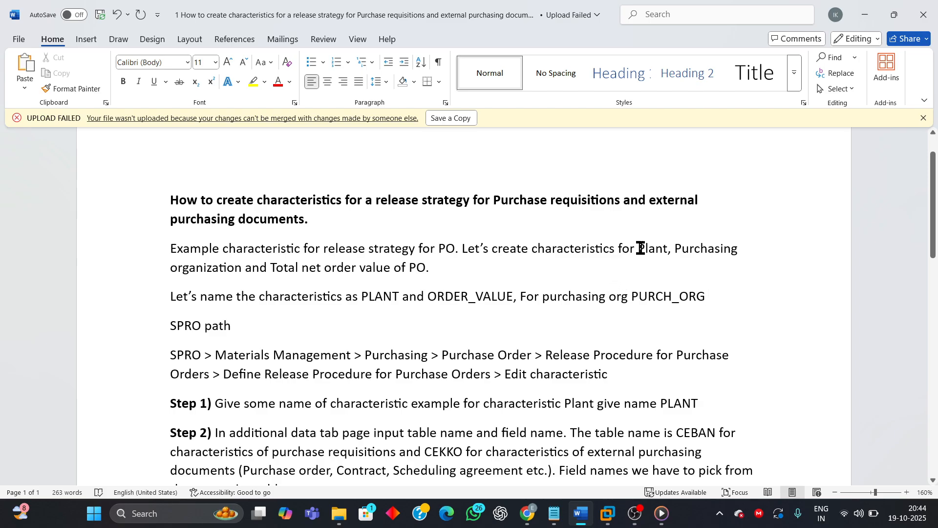
drag(639, 248, 701, 262)
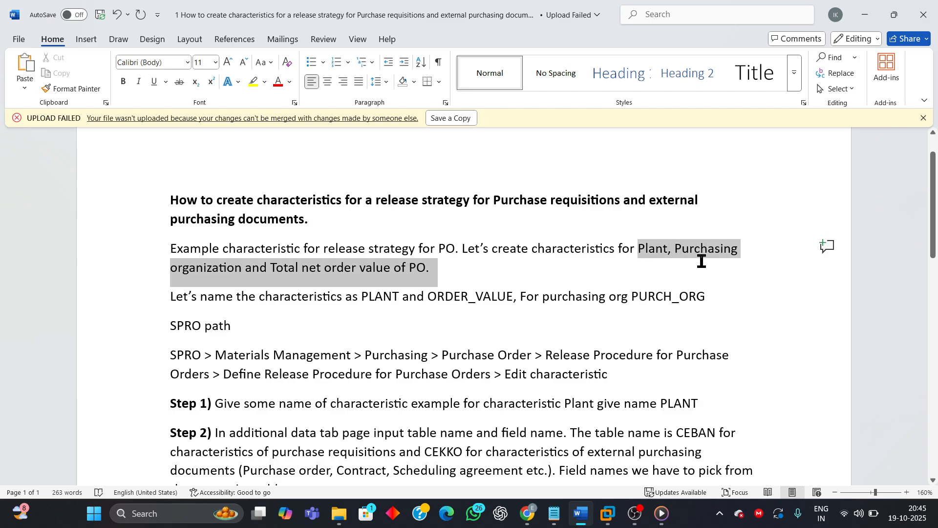
click(534, 324)
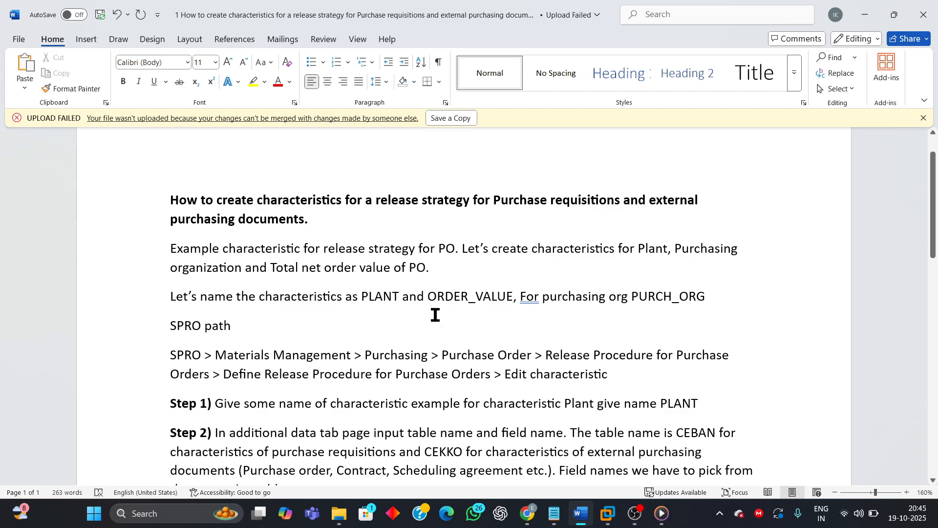
drag(365, 296, 396, 296)
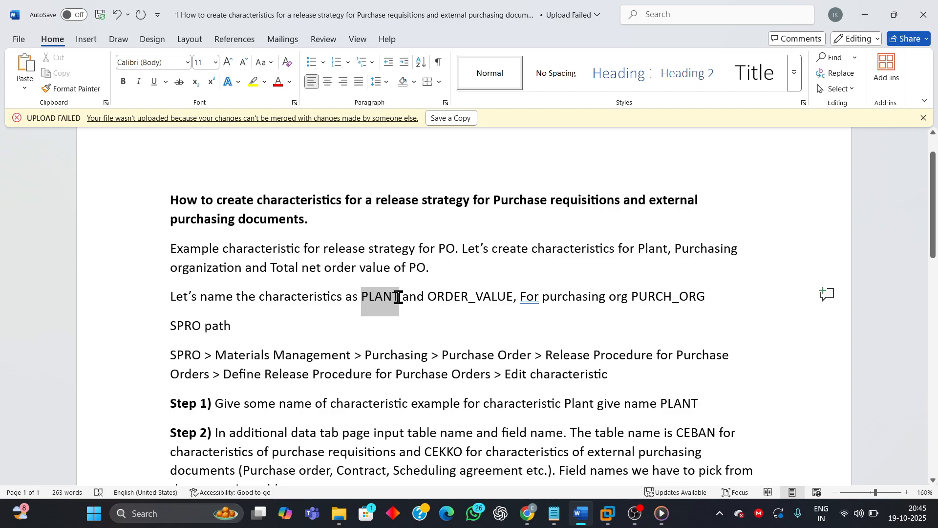
click(446, 325)
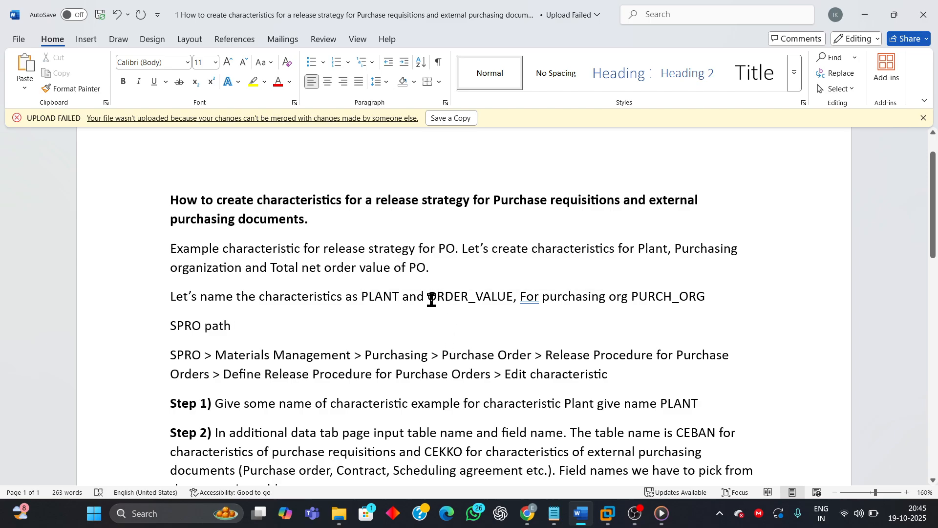
drag(429, 297, 503, 308)
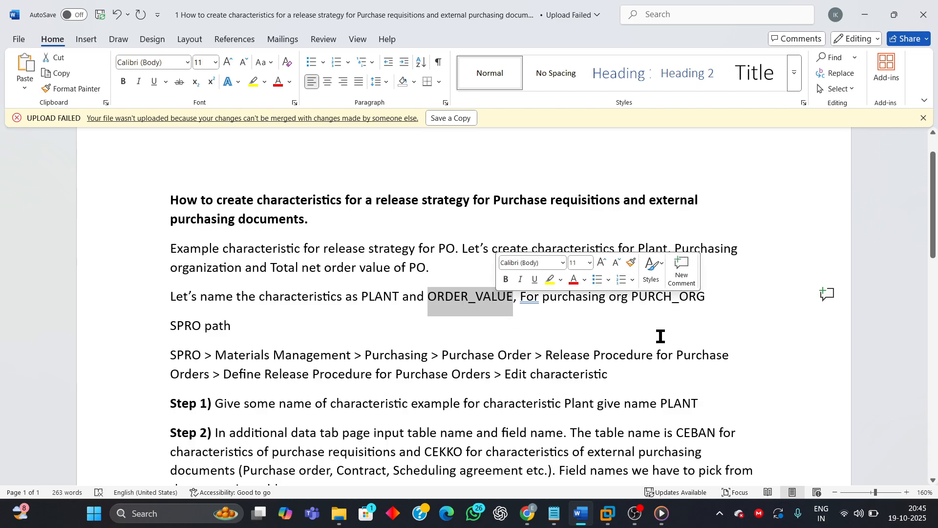
click(644, 318)
drag(631, 297, 698, 297)
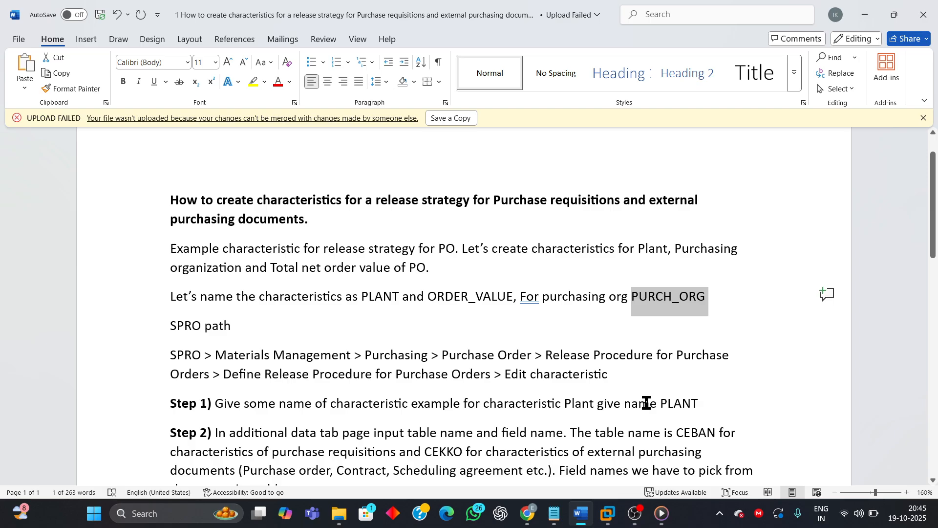
scroll(646, 403, down, 1)
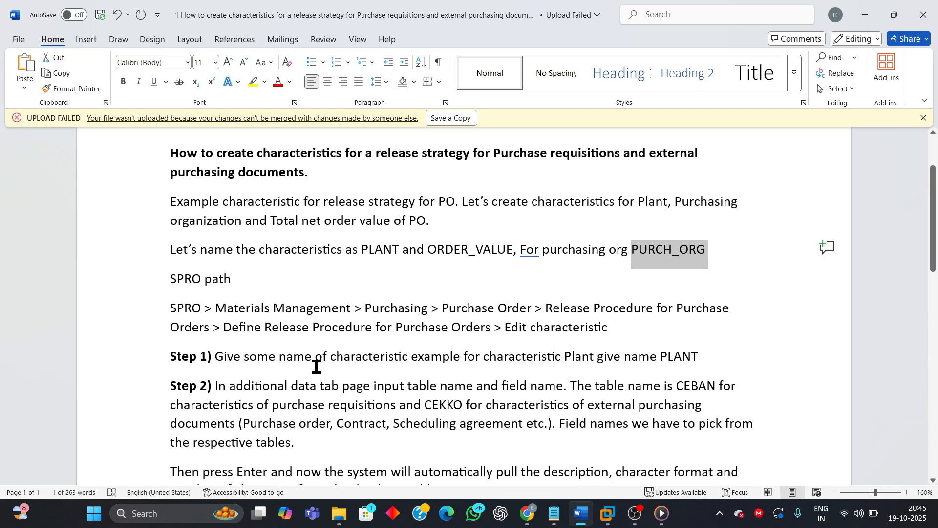
drag(167, 308, 598, 325)
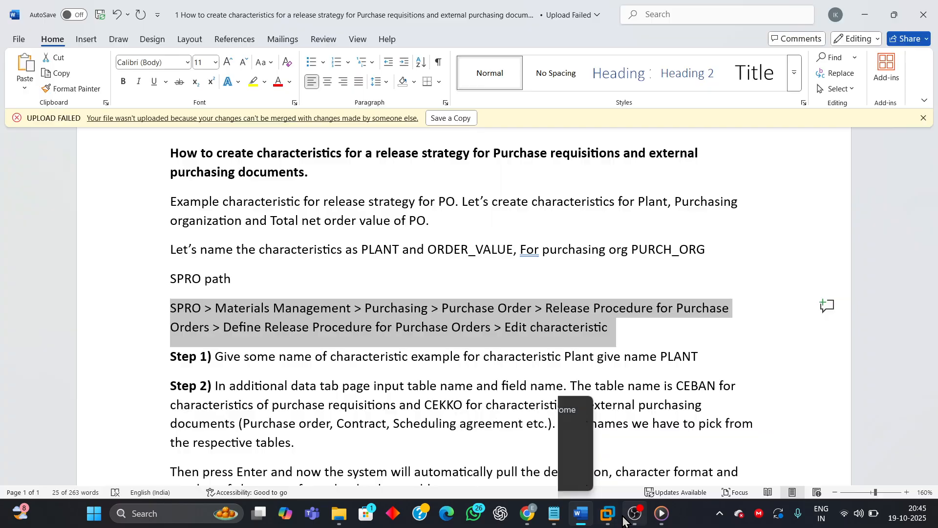
Step: Switch to the SAP session and exit the PLANT characteristic creation without saving changes
mouse_move(610, 517)
click(692, 430)
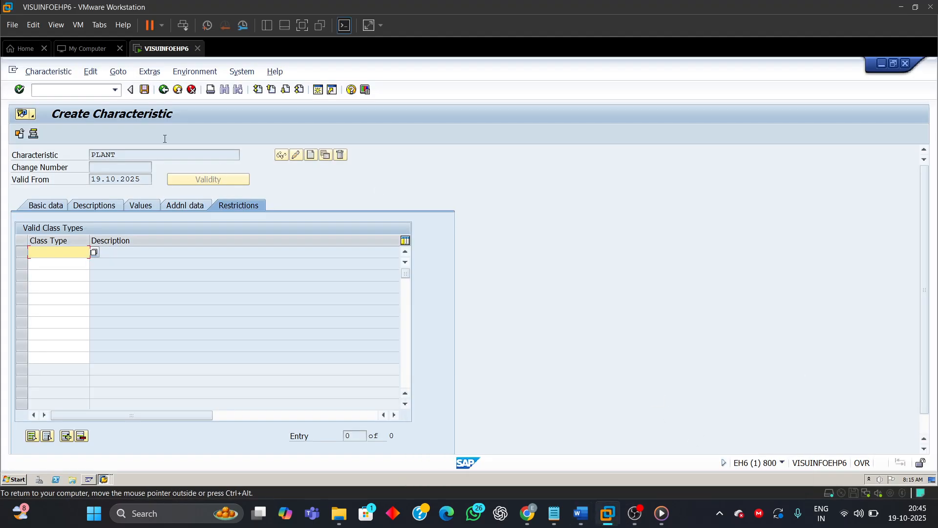
click(177, 90)
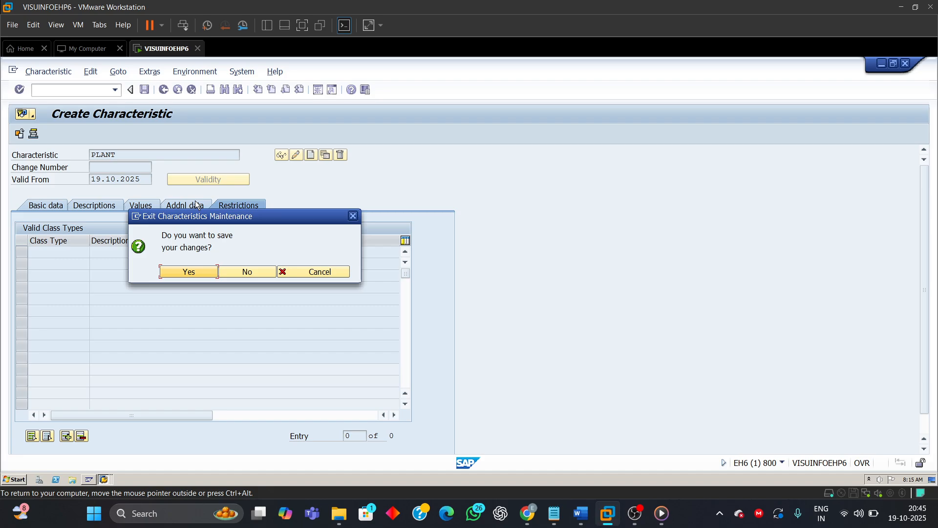
click(231, 273)
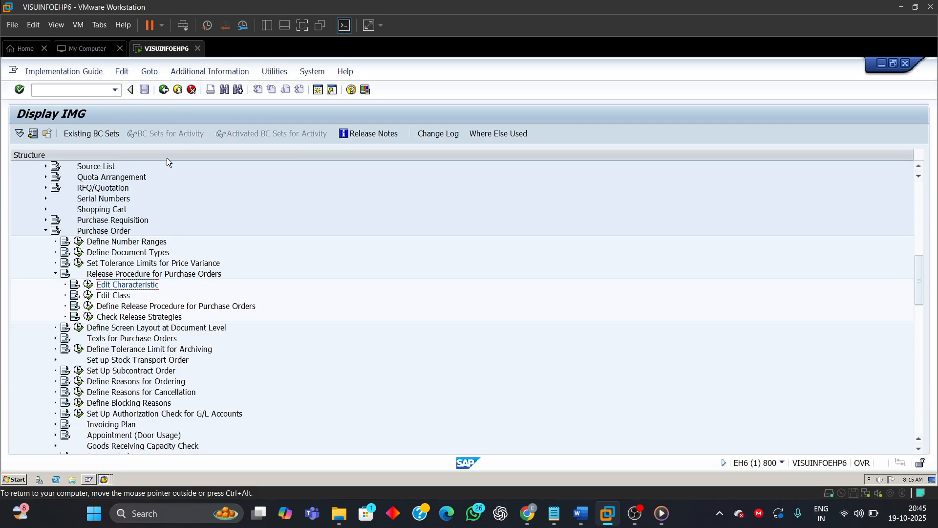
Step: Scroll through the IMG structure to locate Purchasing's release procedure entries
scroll(123, 269, up, 3)
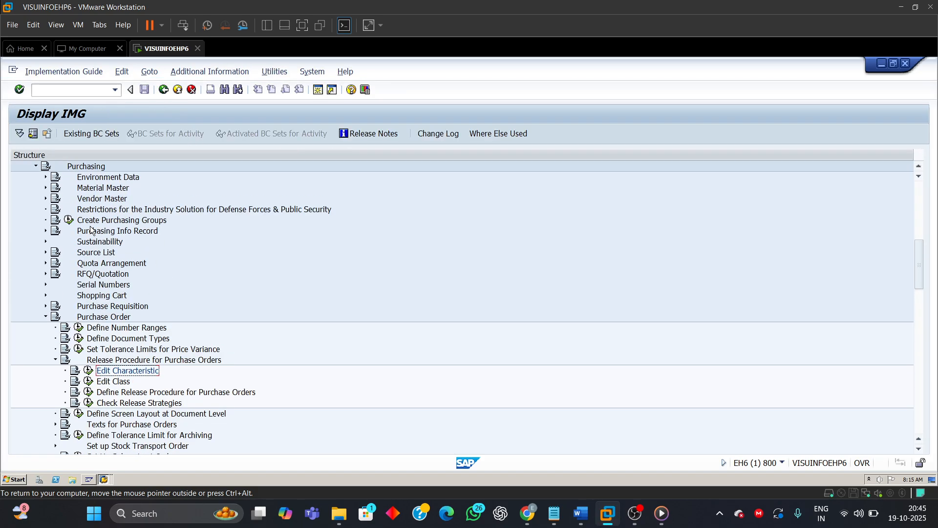
scroll(92, 230, up, 2)
scroll(101, 230, up, 1)
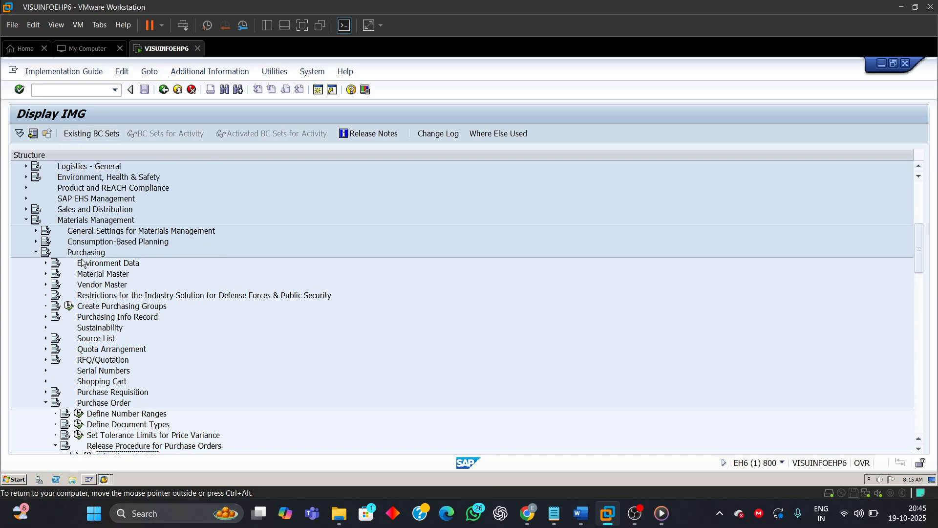
scroll(147, 422, down, 1)
scroll(96, 368, down, 2)
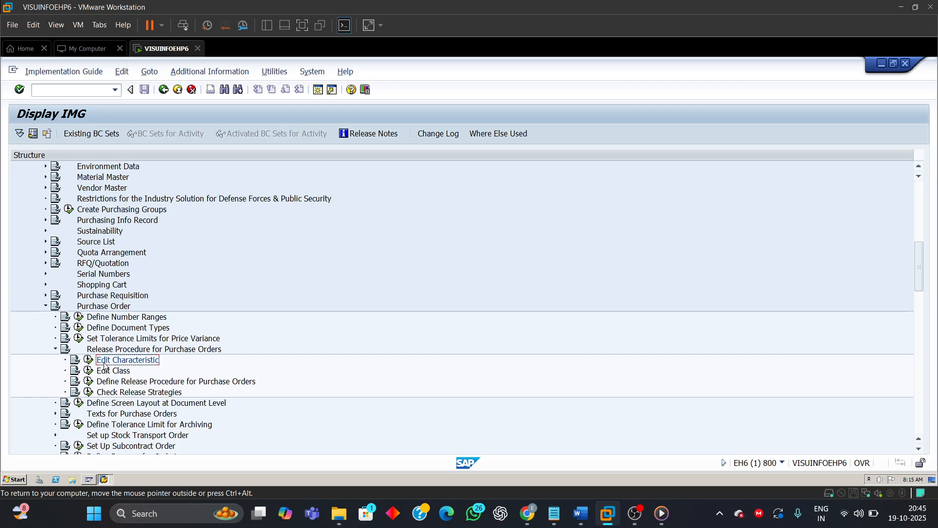
scroll(104, 366, up, 1)
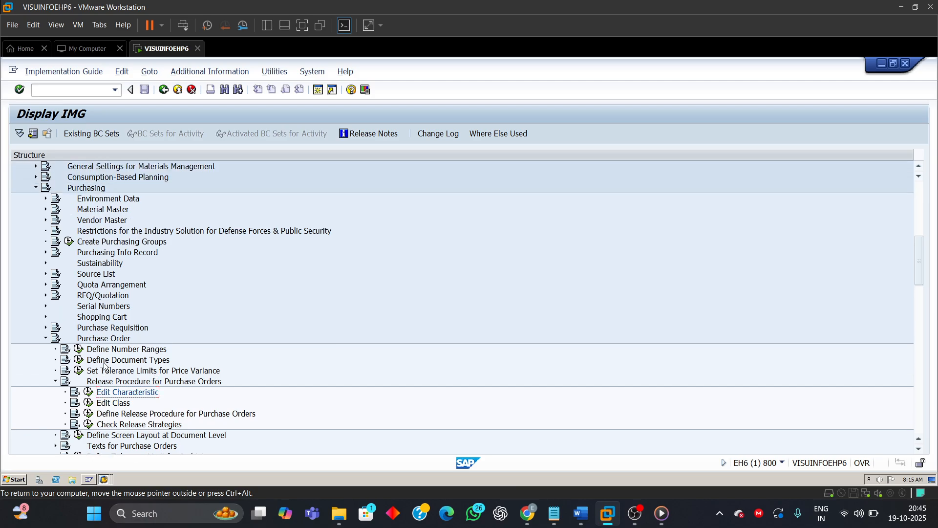
Step: Expand the Purchase Requisition release procedure with classification to show its Edit Characteristics entry, then collapse it
click(46, 338)
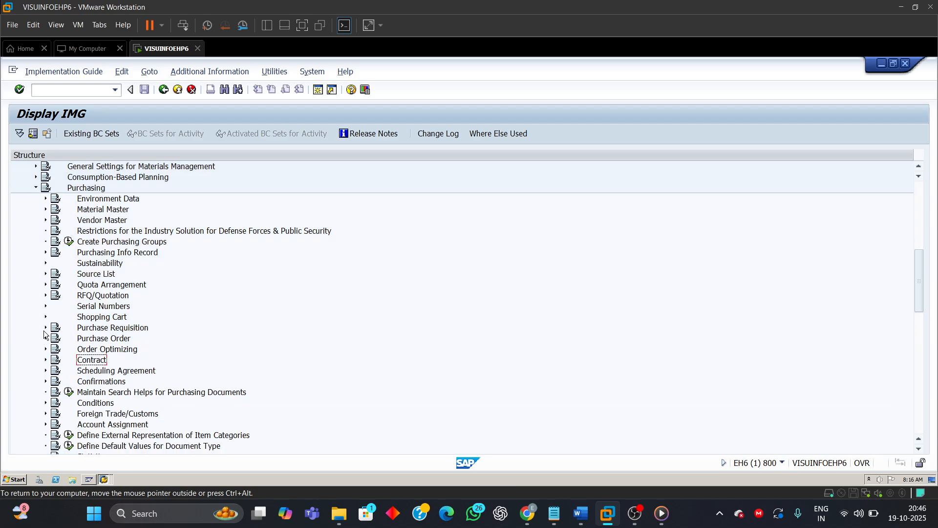
click(46, 328)
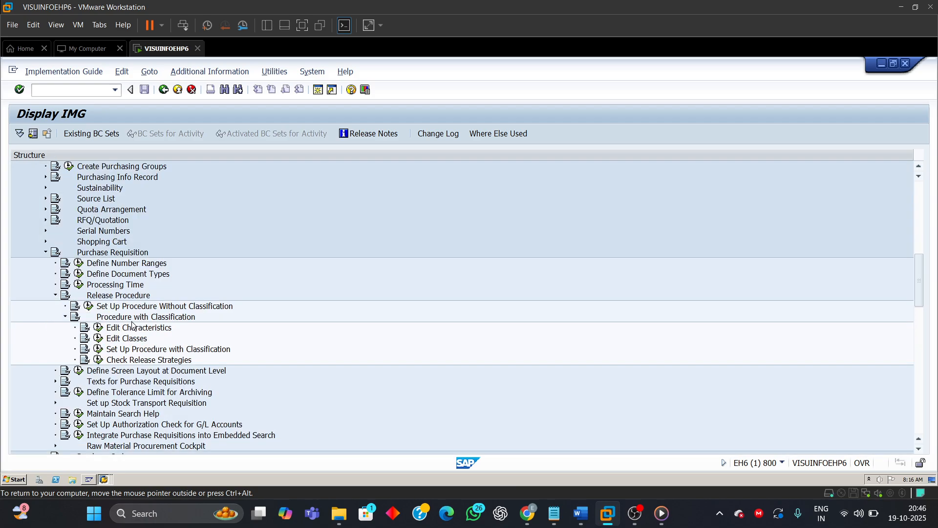
click(106, 297)
click(116, 319)
click(139, 331)
click(46, 254)
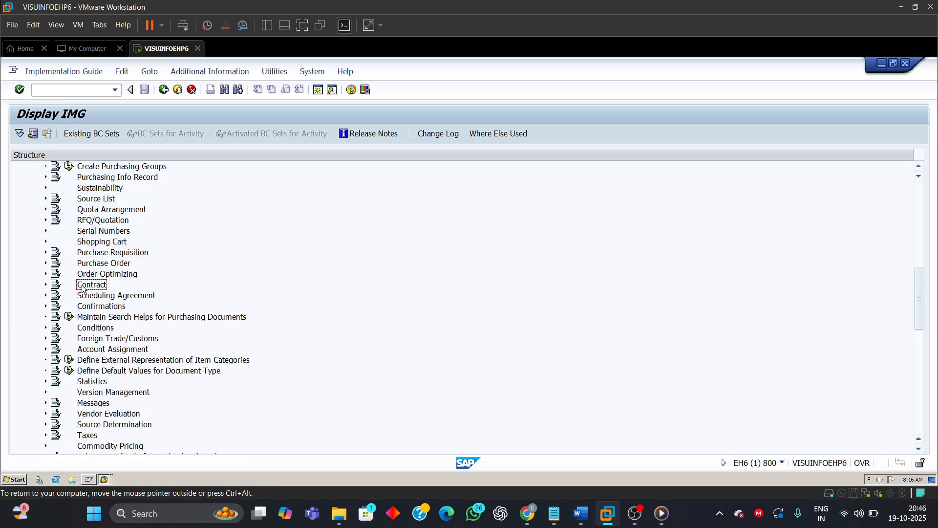
Step: Expand Purchase Order's Release Procedure for Purchase Orders and run Edit Characteristic
scroll(83, 289, up, 1)
scroll(107, 317, up, 1)
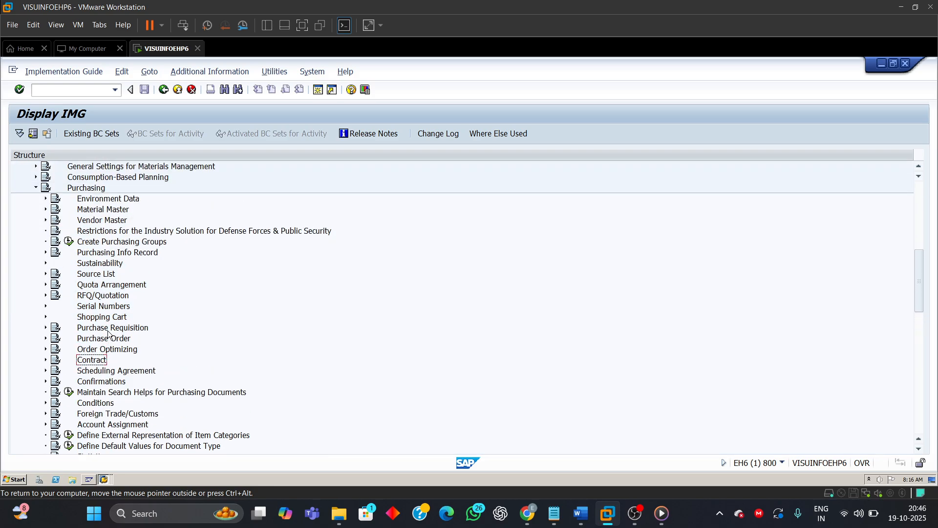
click(46, 339)
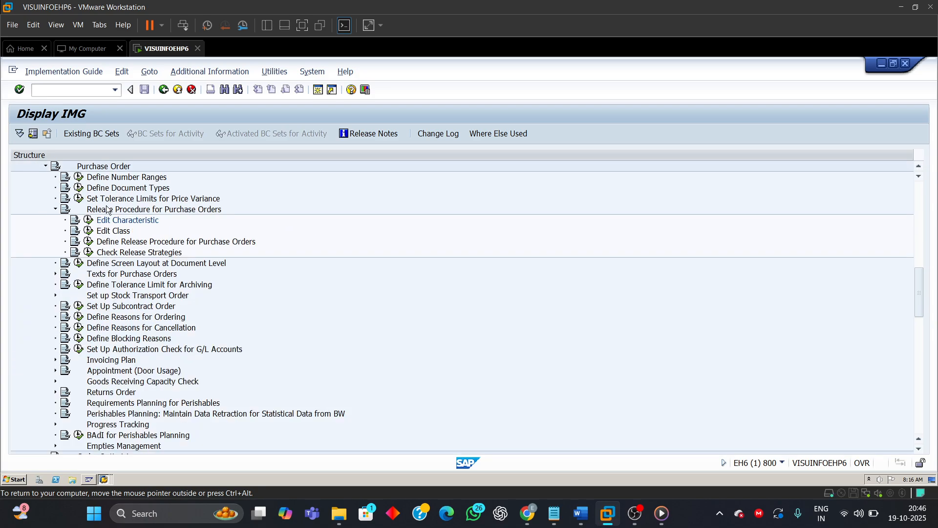
scroll(117, 221, up, 1)
click(127, 232)
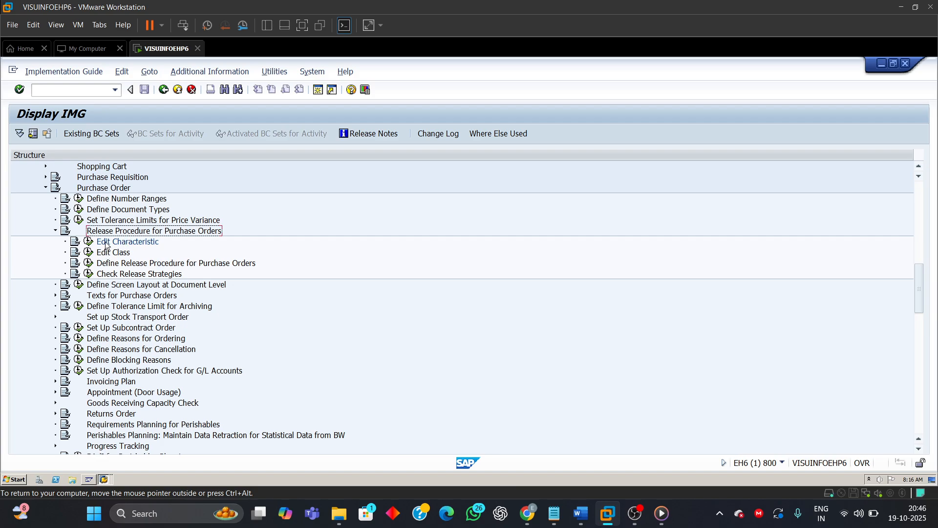
click(106, 244)
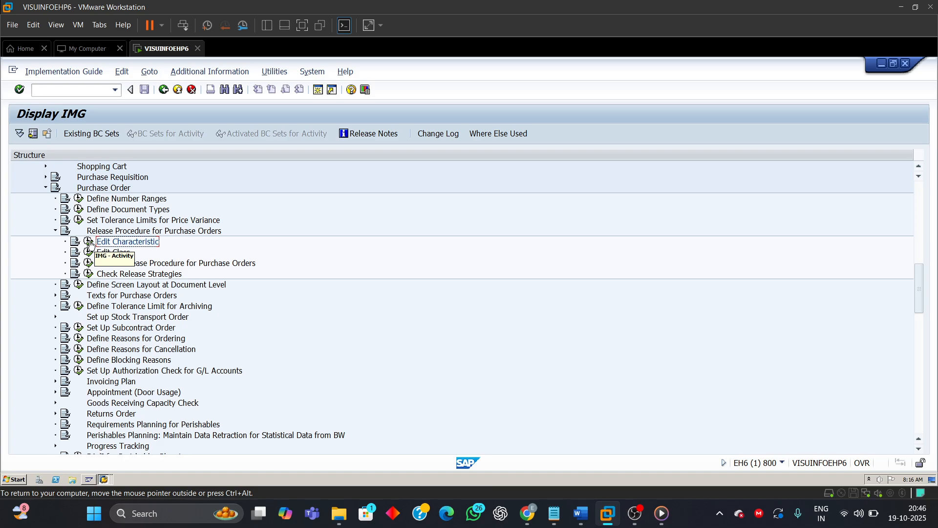
click(90, 242)
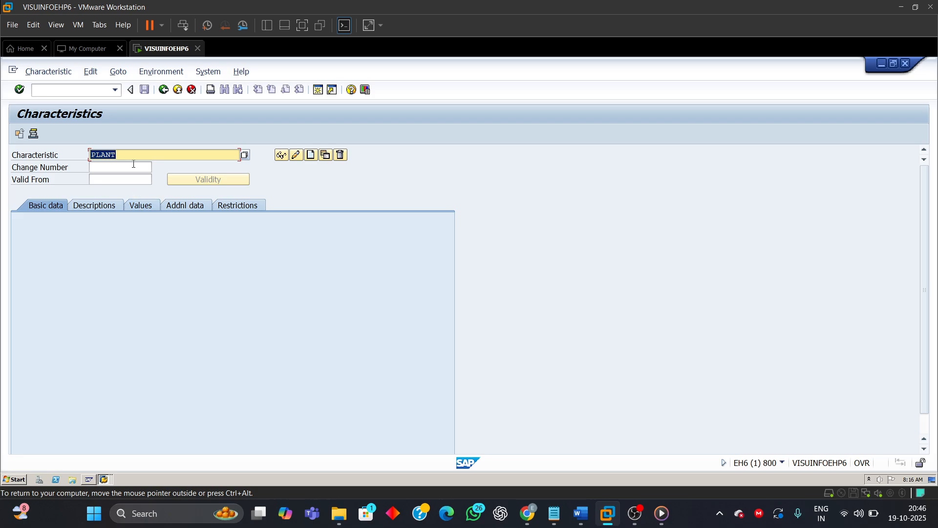
Step: Start creating the characteristic PLANT
click(121, 154)
drag(122, 156, 44, 165)
click(311, 155)
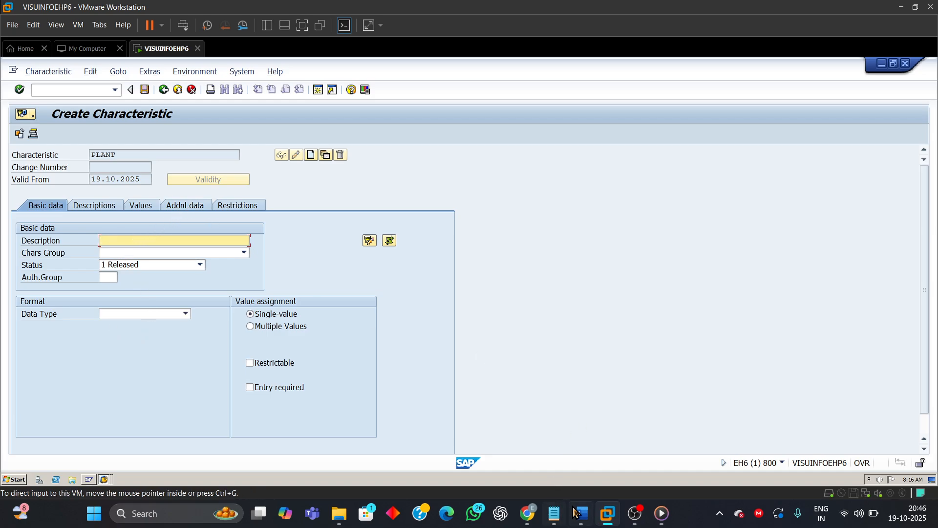
Step: Switch back to the document and review the Step 2 instructions on table and field names
mouse_move(580, 513)
click(579, 447)
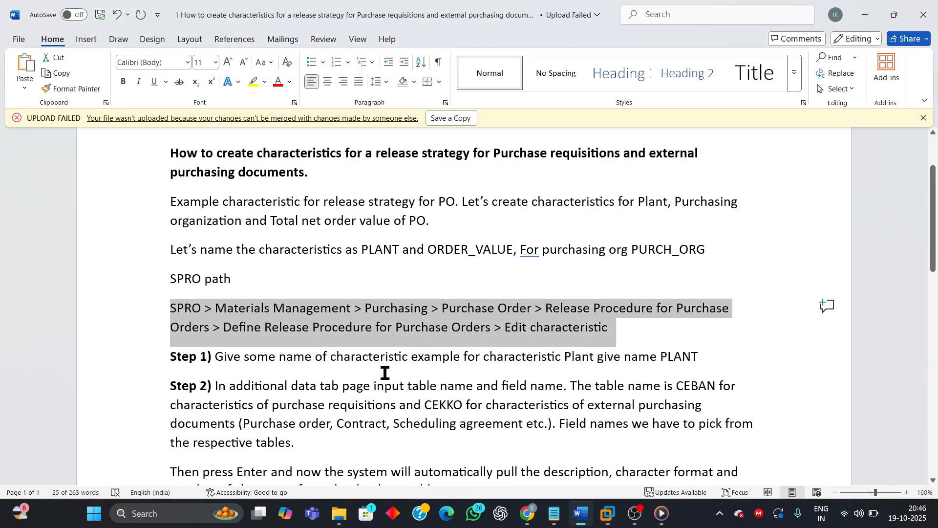
click(215, 386)
drag(216, 386, 561, 388)
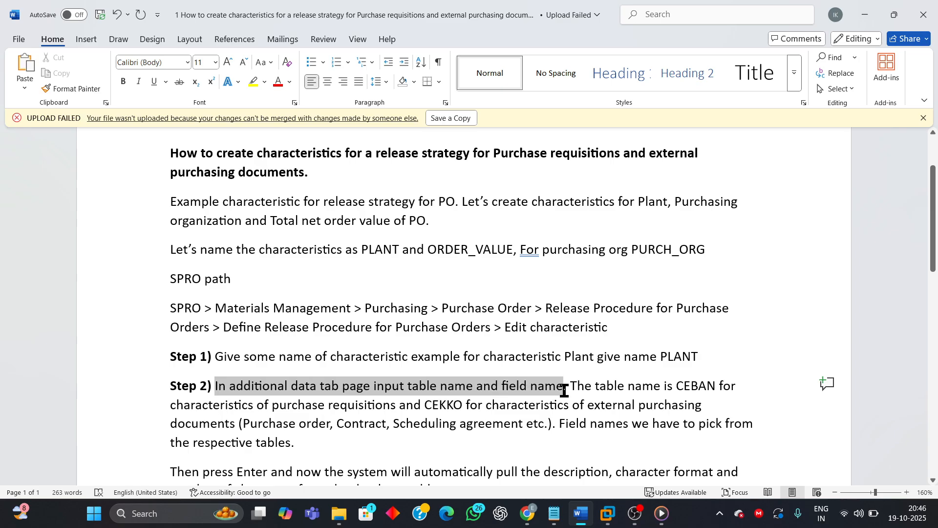
click(552, 423)
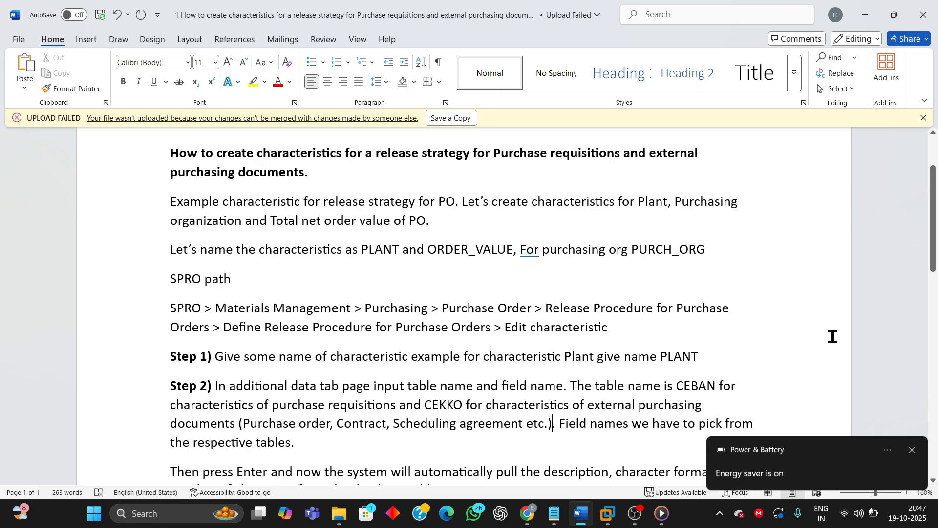
click(912, 449)
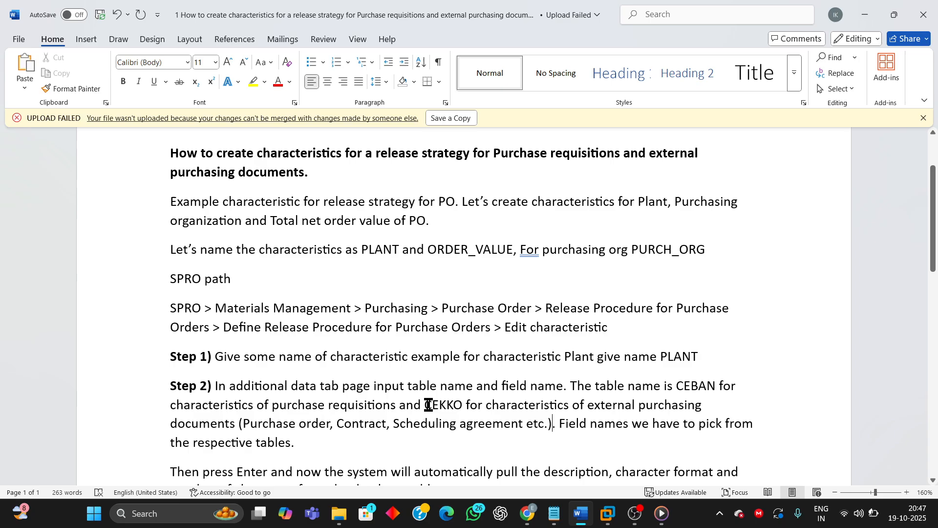
Step: Examine the CEBAN and CEKKO table names and the following field guidance in the document
drag(430, 404, 464, 405)
click(730, 377)
drag(677, 386, 717, 386)
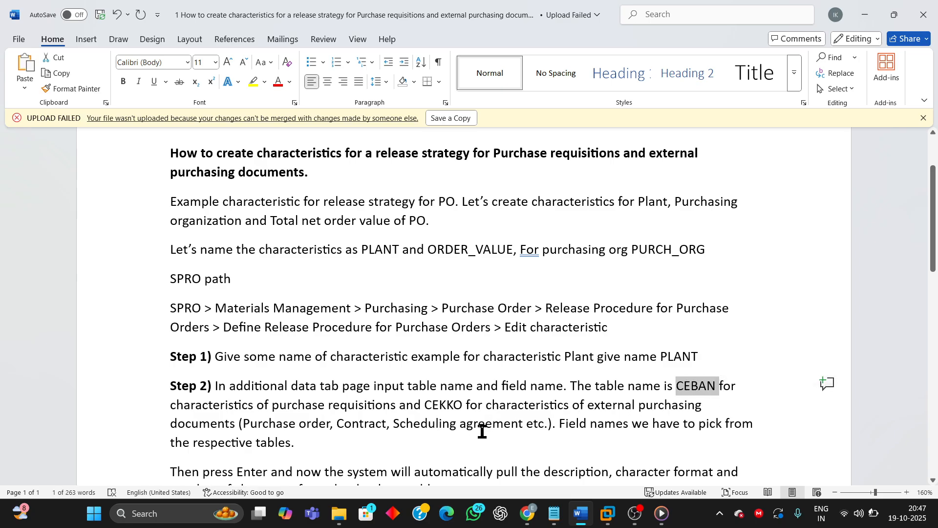
click(442, 406)
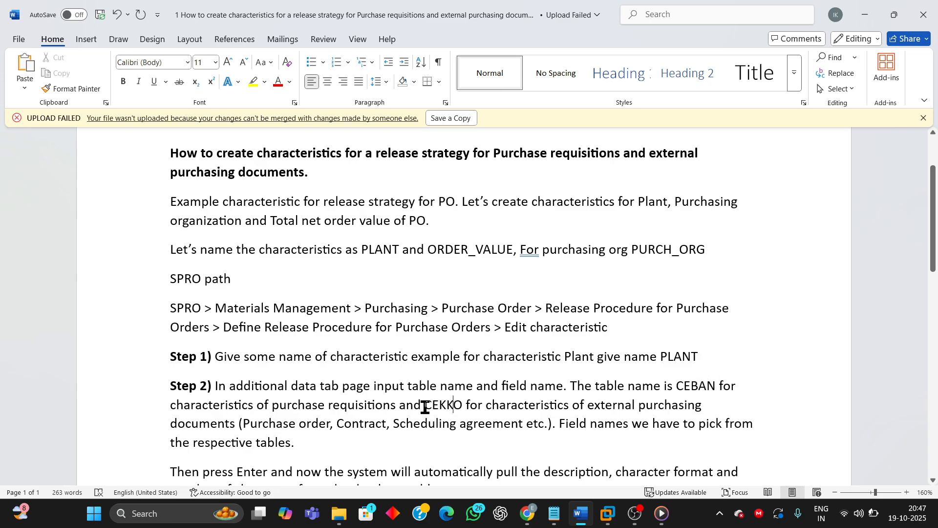
drag(425, 407, 462, 406)
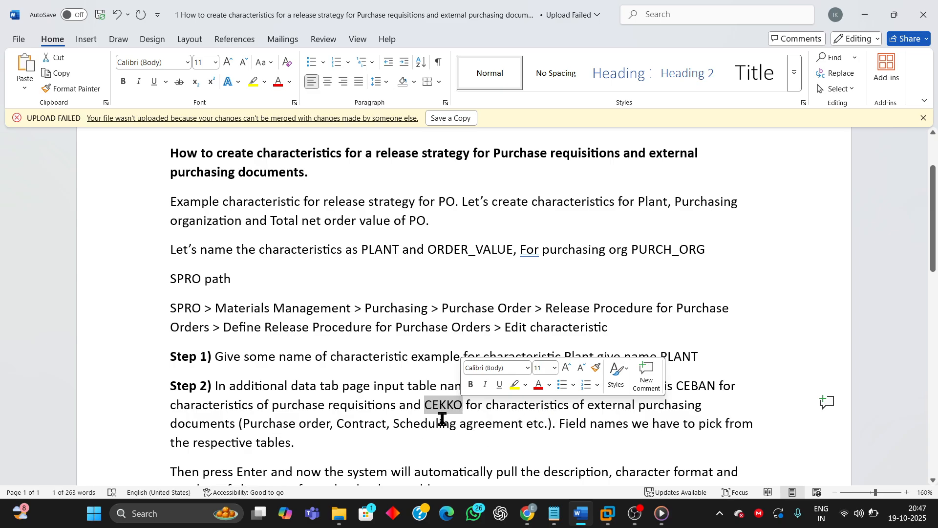
click(460, 438)
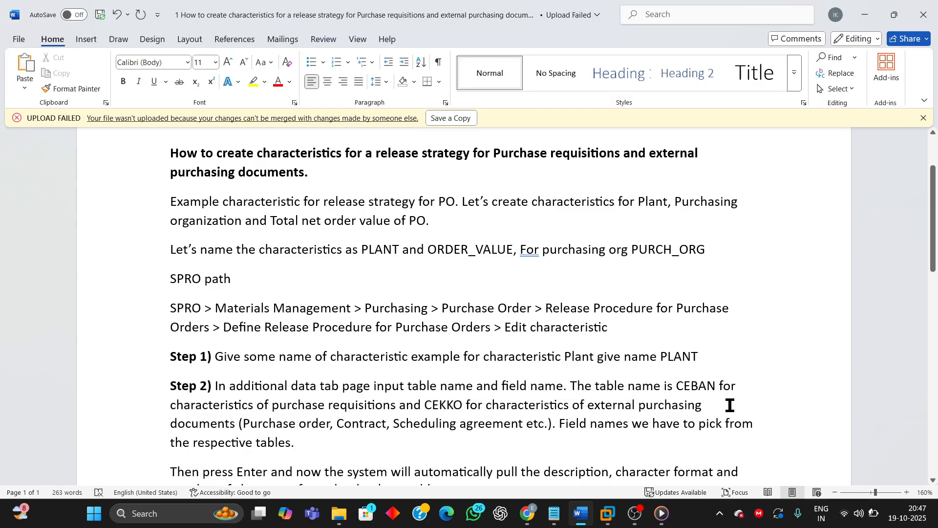
scroll(730, 405, down, 3)
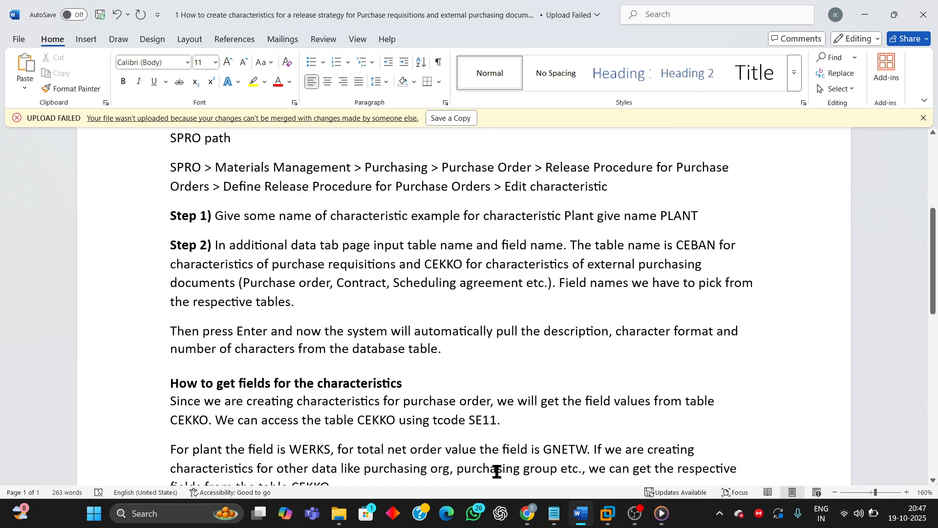
Step: Open a new SAP session and start transaction SE11 to look up the table named in the guide
drag(469, 420, 500, 422)
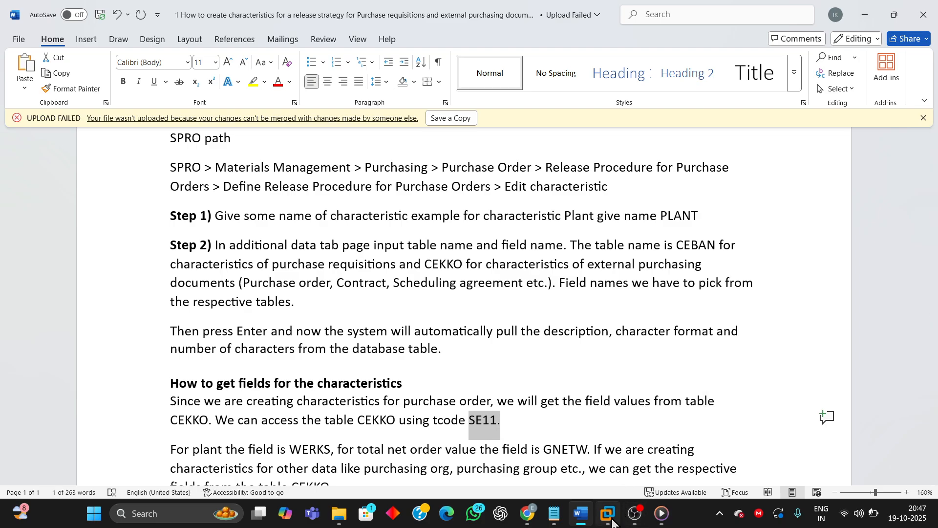
mouse_move(613, 521)
click(735, 452)
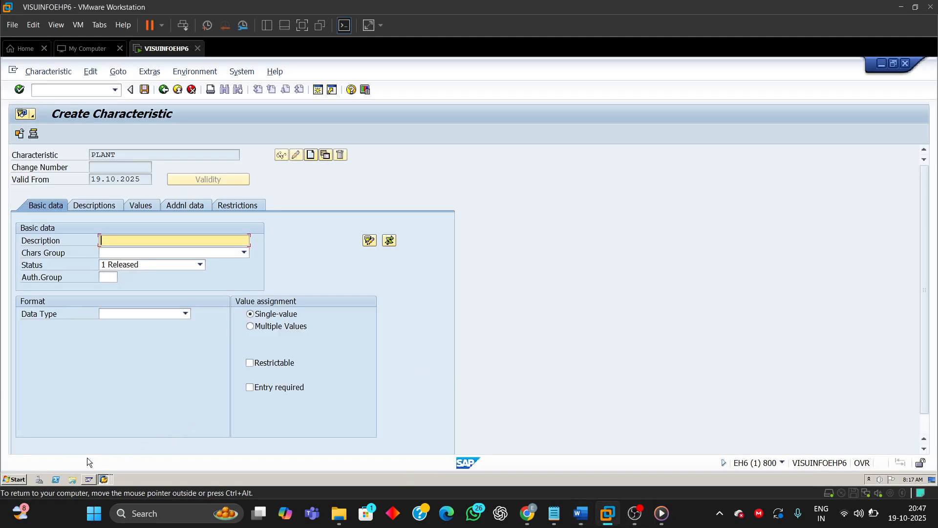
click(105, 478)
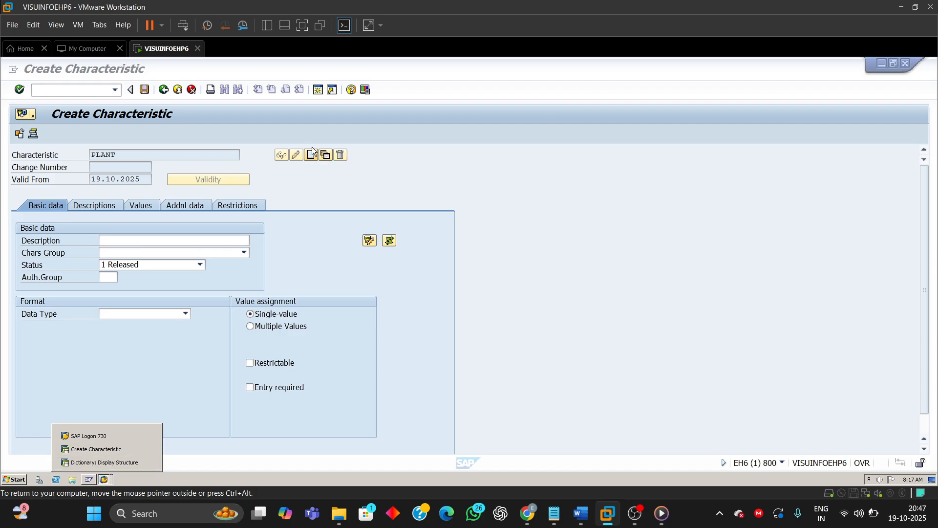
click(319, 89)
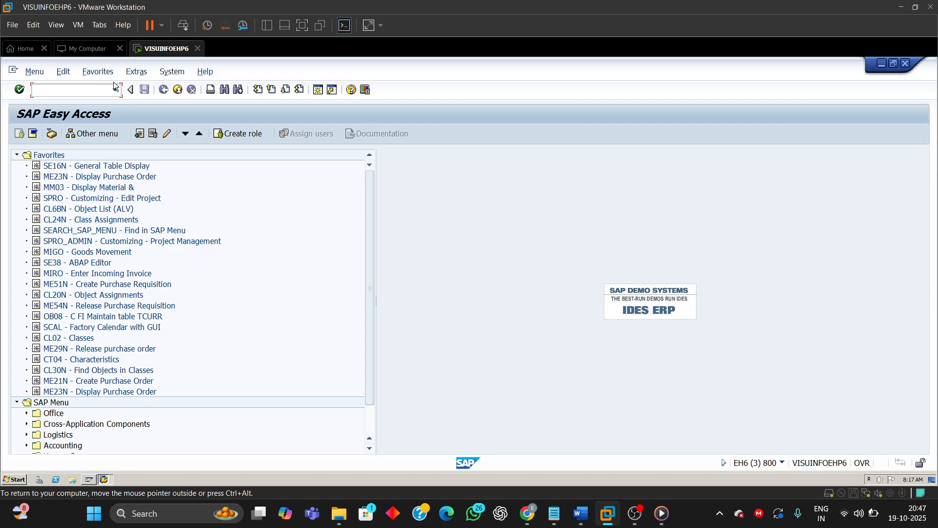
click(114, 90)
click(38, 103)
key(Return)
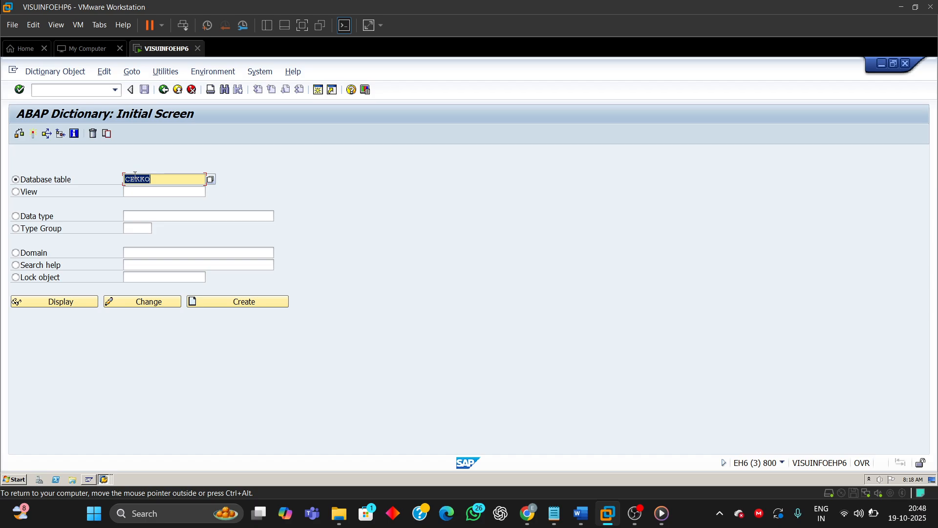
Step: Display the database table CEKKO in the ABAP Dictionary
click(157, 178)
double_click(153, 183)
click(160, 182)
click(76, 302)
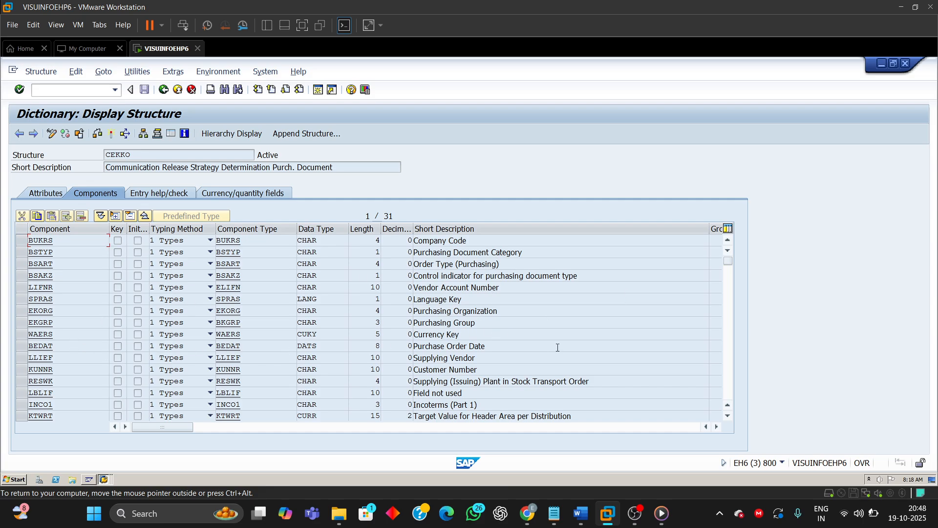
Step: Examine the CEKKO components for the plant, total net order value and purchasing organization and group fields
click(727, 382)
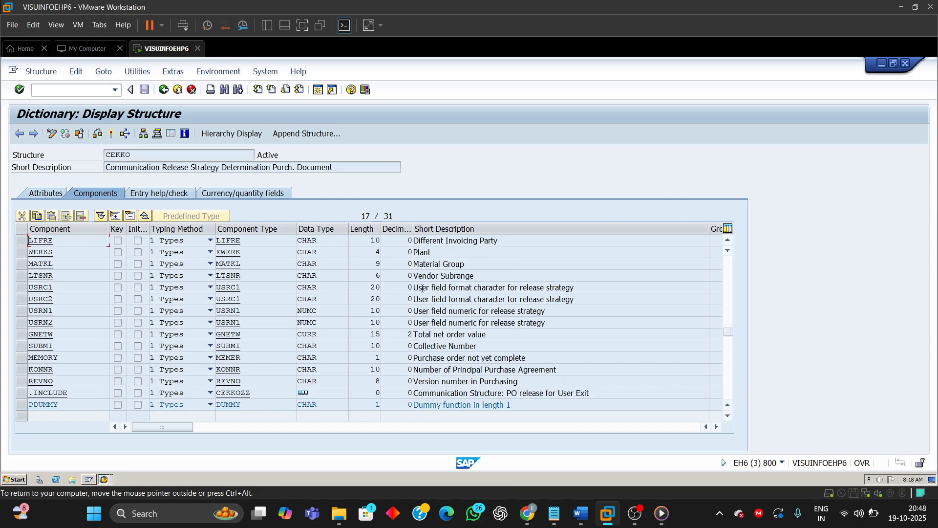
click(437, 263)
drag(433, 252, 414, 252)
drag(54, 251, 29, 252)
drag(511, 335, 357, 334)
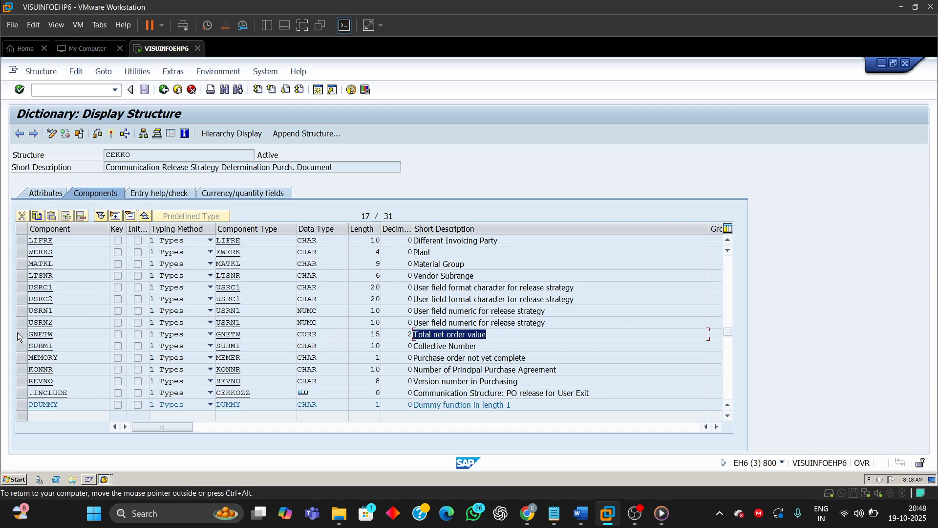
drag(54, 334, 29, 334)
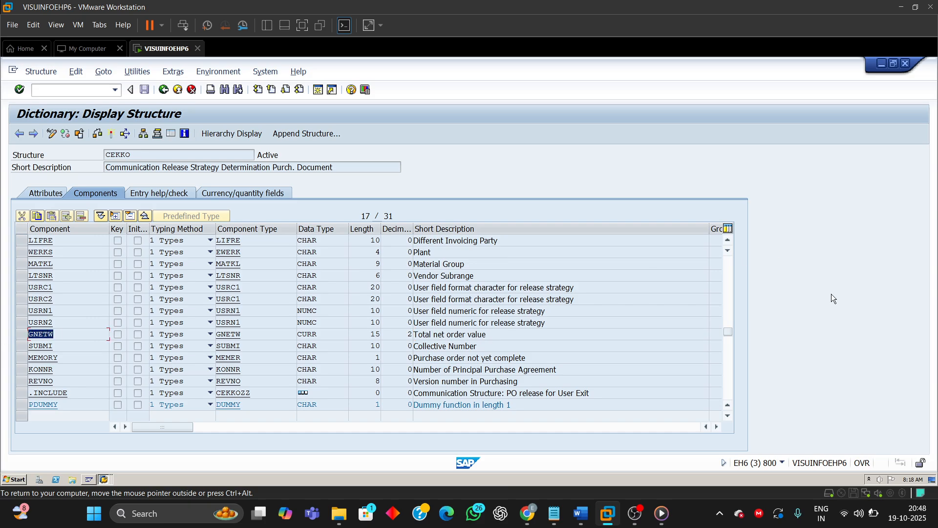
click(725, 276)
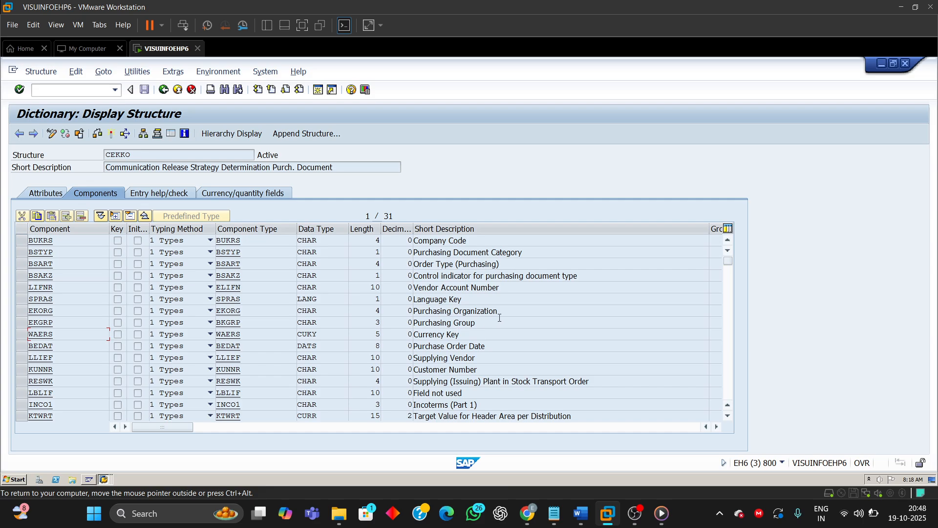
drag(496, 311, 423, 312)
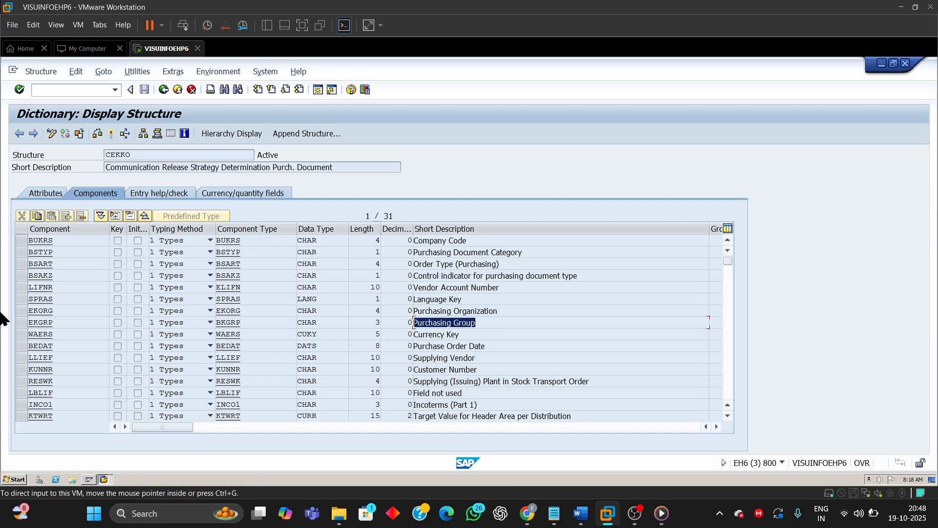
click(54, 311)
drag(55, 311, 5, 332)
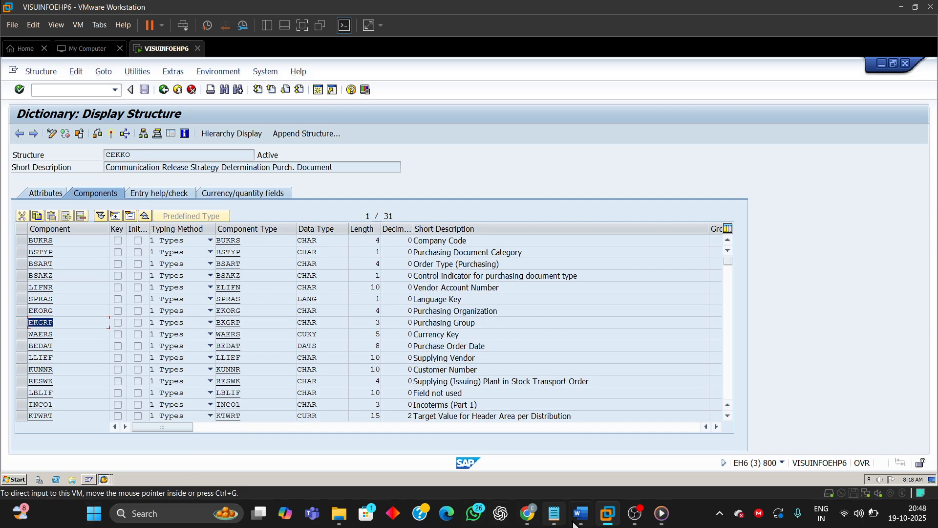
Step: Switch to the guide and reread the Step 2 instruction about the additional data tab
mouse_move(581, 514)
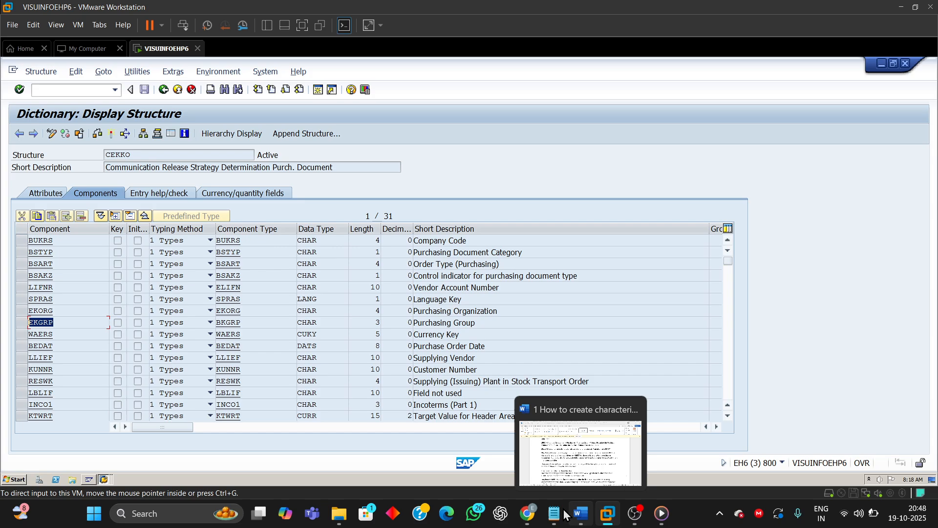
click(575, 467)
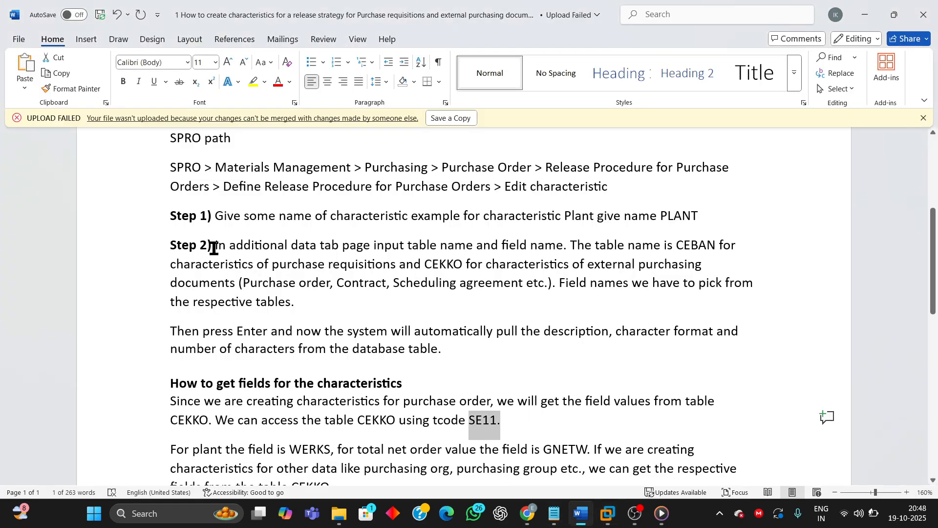
drag(214, 248, 559, 249)
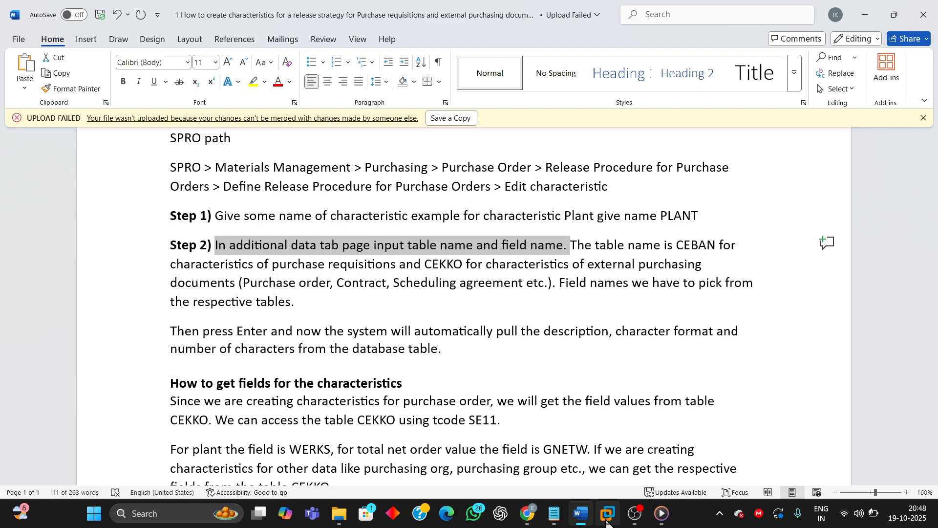
Step: On the PLANT characteristic's additional data tab, reference table CEKKO and field WERKS, accepting the format data
mouse_move(608, 514)
click(682, 463)
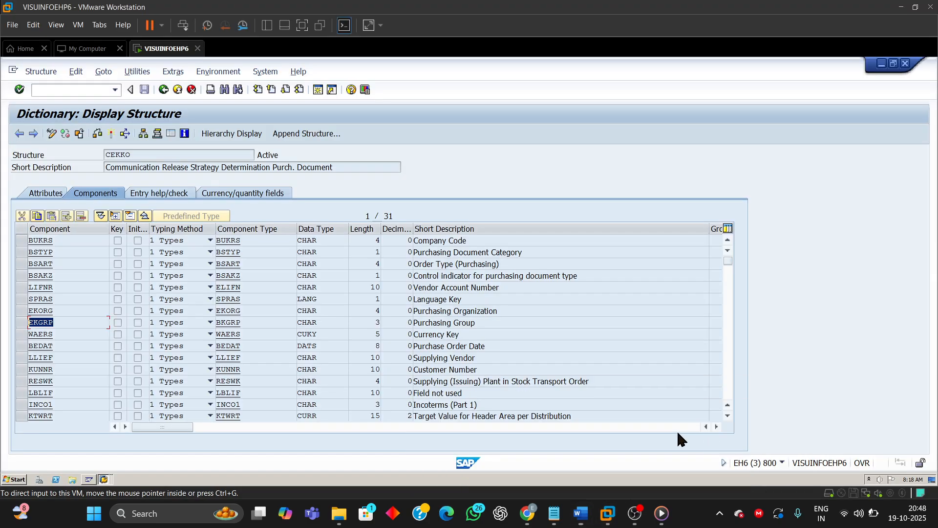
click(104, 480)
click(96, 436)
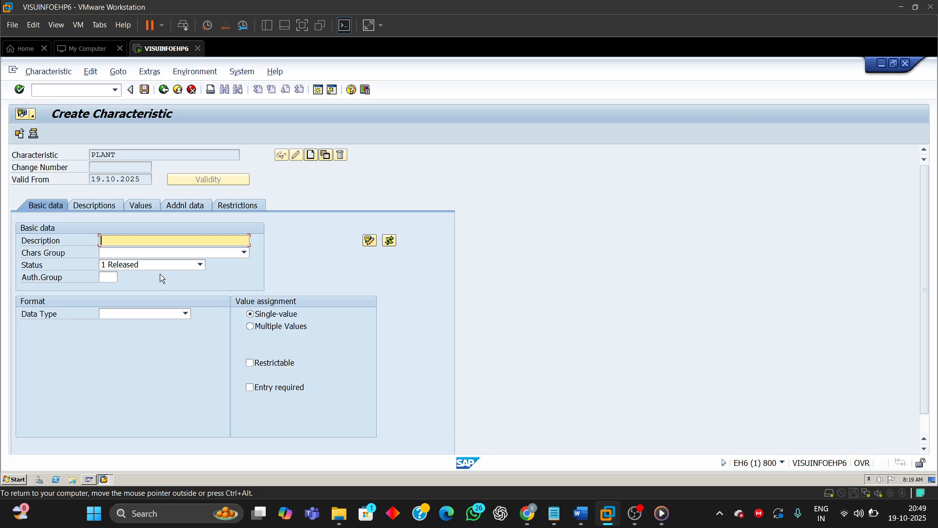
click(189, 204)
click(118, 241)
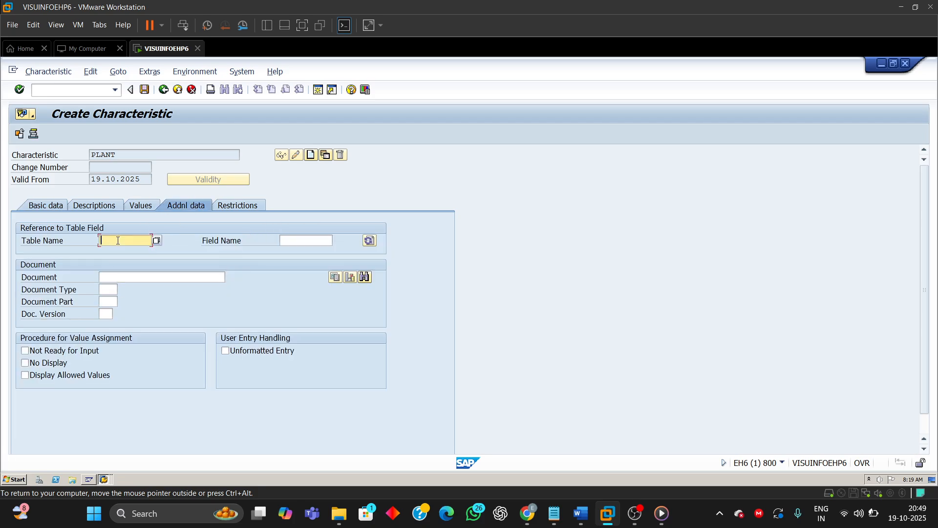
text(CEKKO)
click(301, 240)
text(WE)
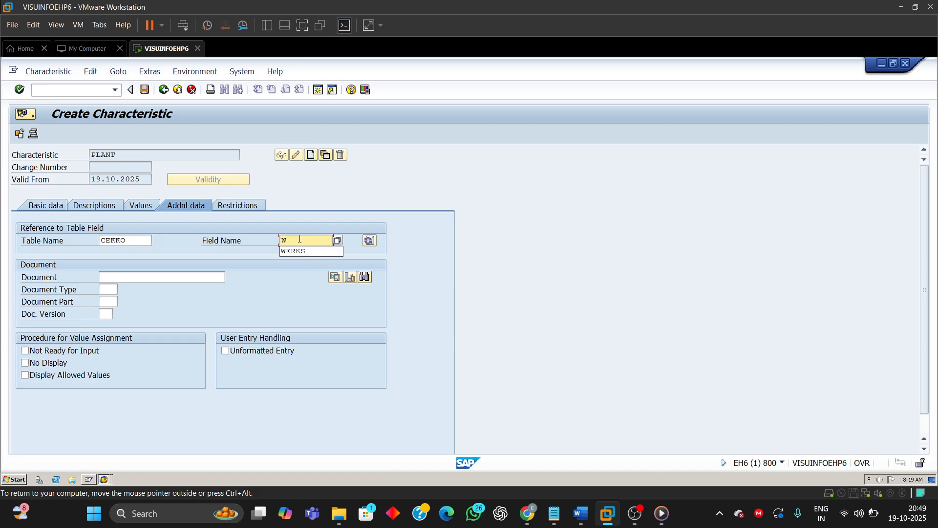
click(293, 251)
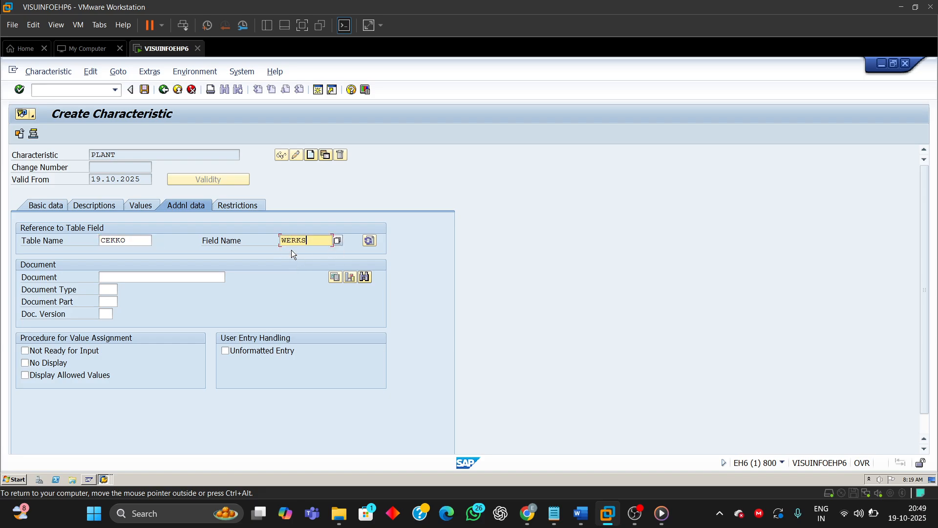
key(Return)
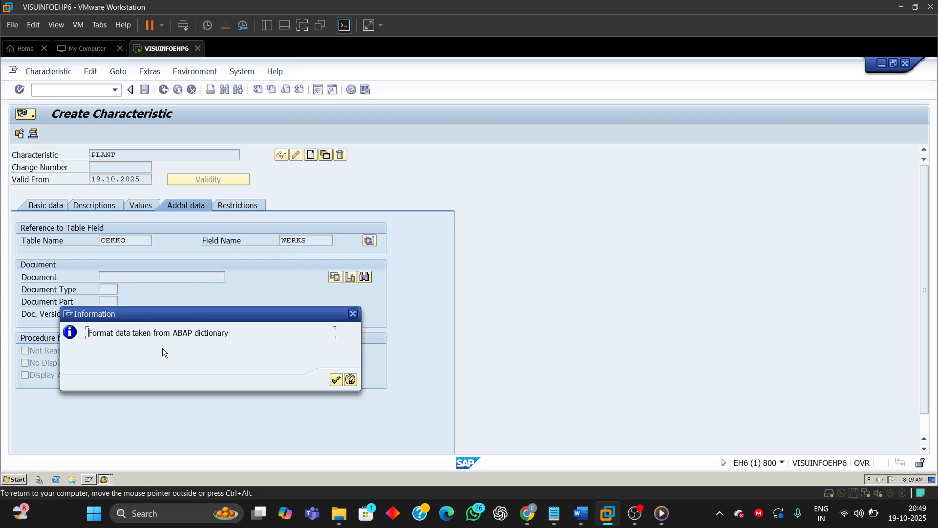
drag(234, 318, 251, 293)
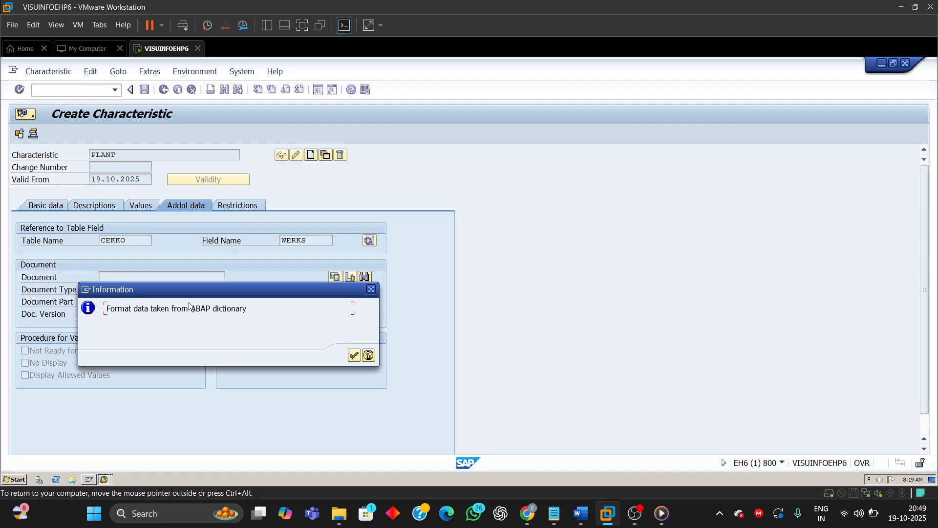
click(355, 357)
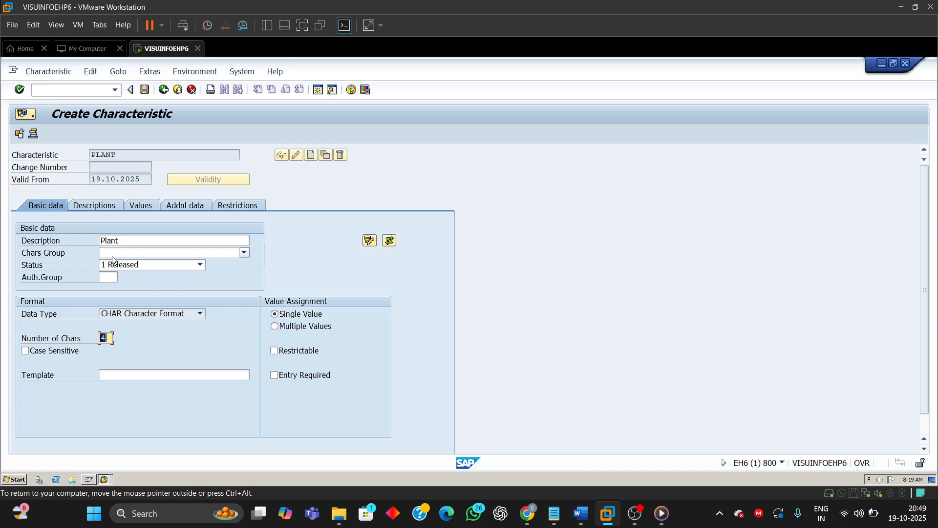
Step: Compare the characteristic's description and character count with the WERKS entry in the CEKKO structure
double_click(125, 241)
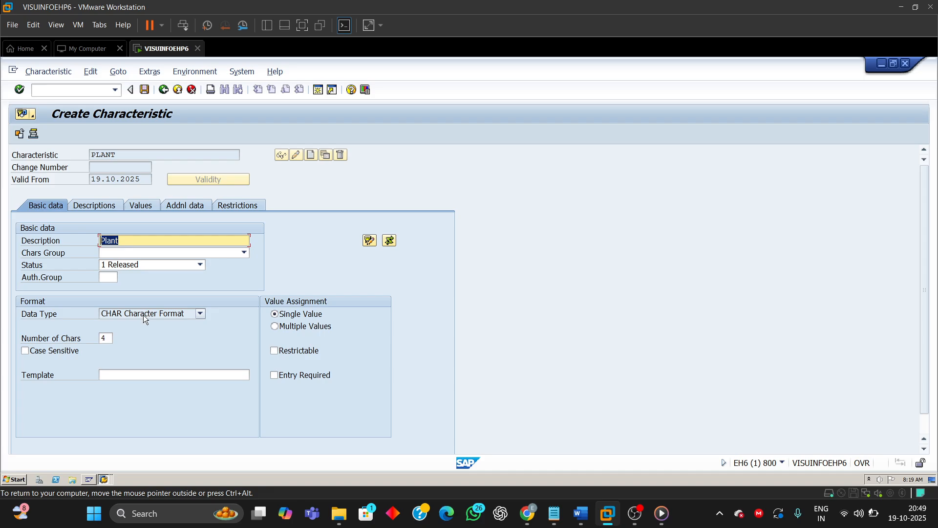
click(112, 337)
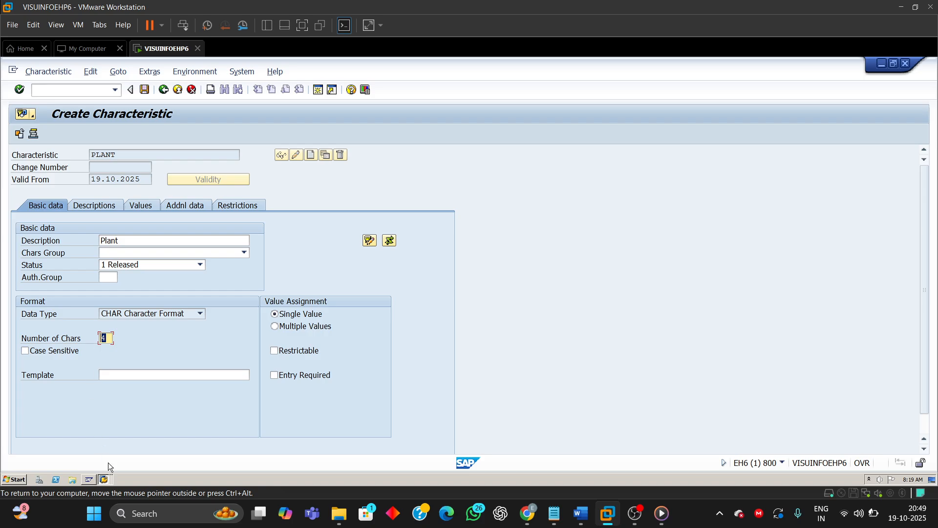
click(103, 483)
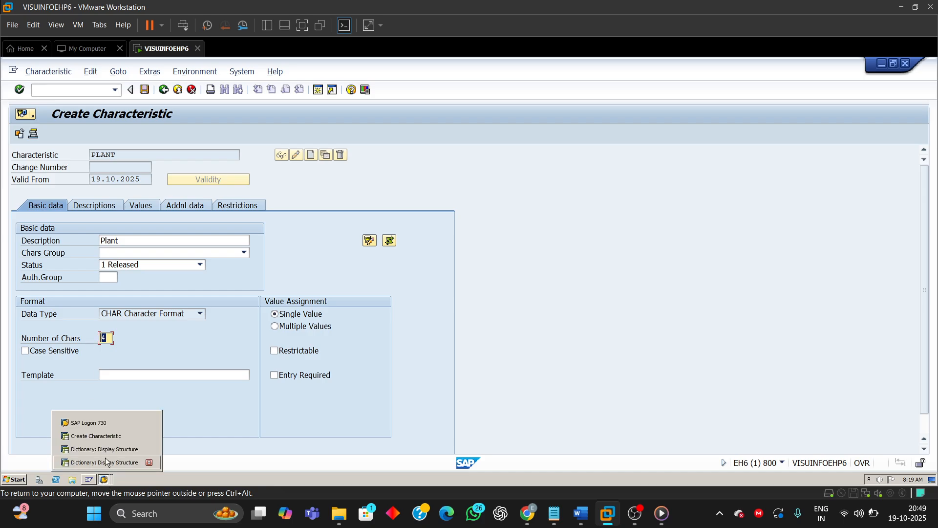
click(105, 462)
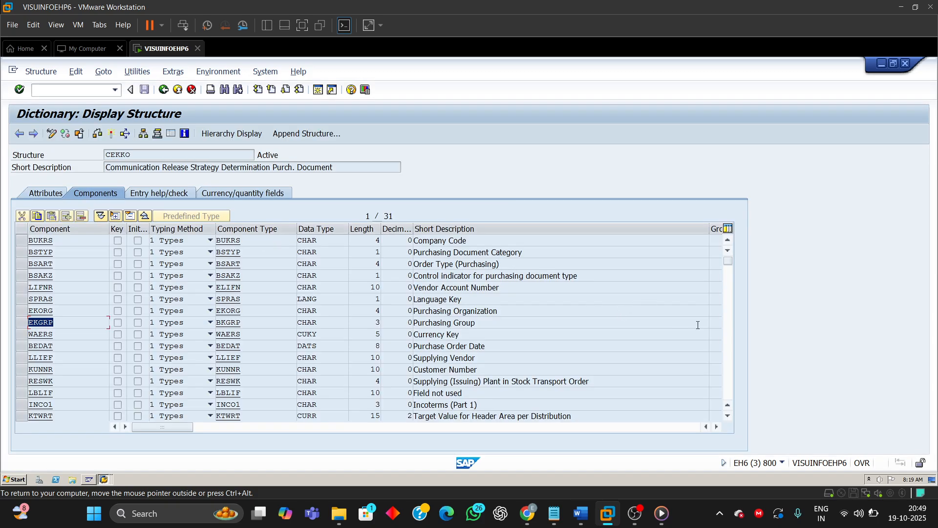
click(725, 309)
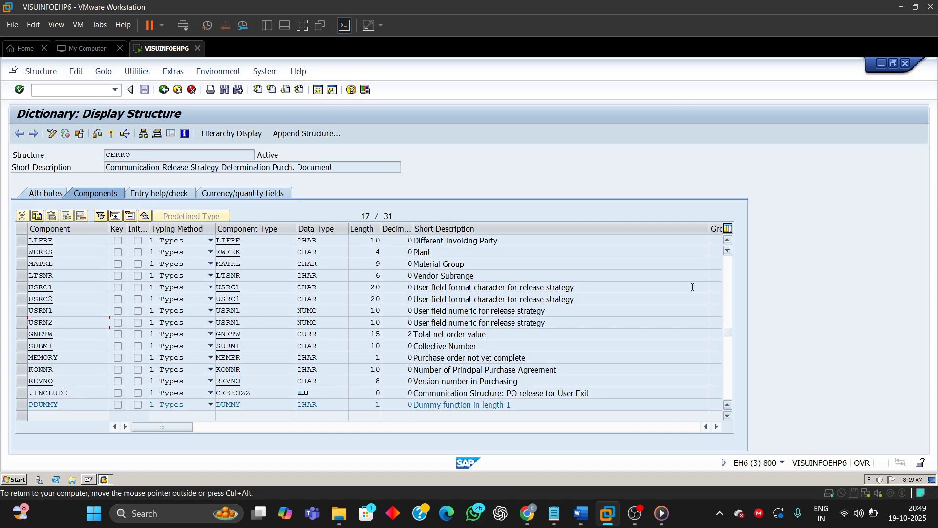
click(433, 253)
double_click(433, 254)
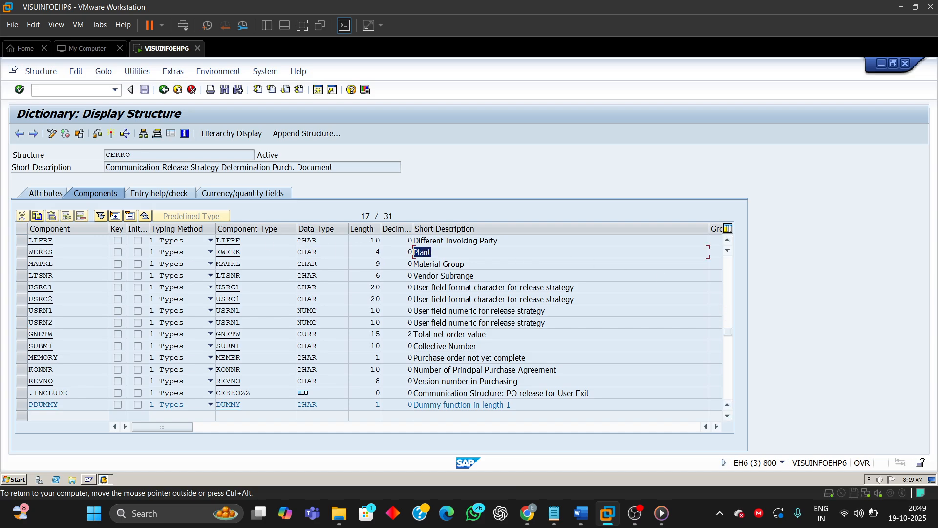
double_click(54, 252)
drag(328, 252, 296, 253)
drag(362, 257, 395, 252)
click(105, 481)
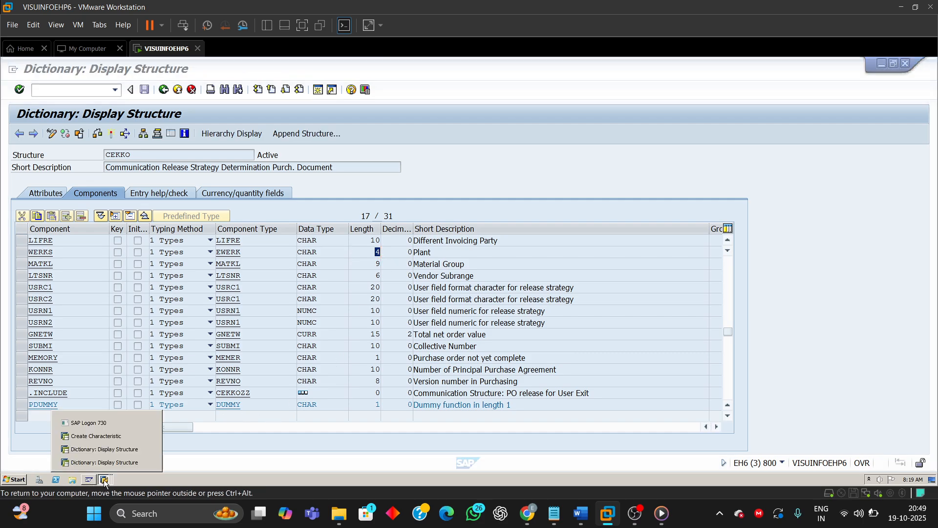
click(103, 436)
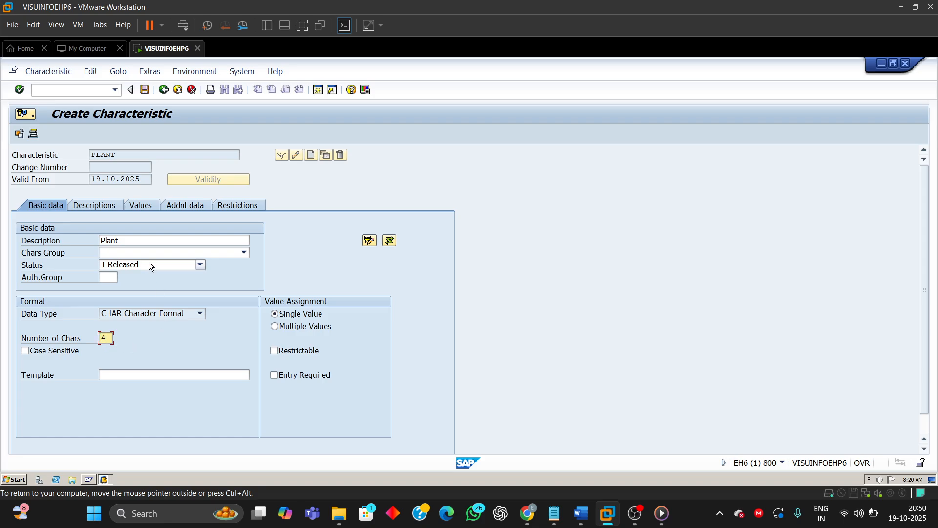
Step: Set the PLANT characteristic's value assignment to multiple values
drag(129, 241, 44, 242)
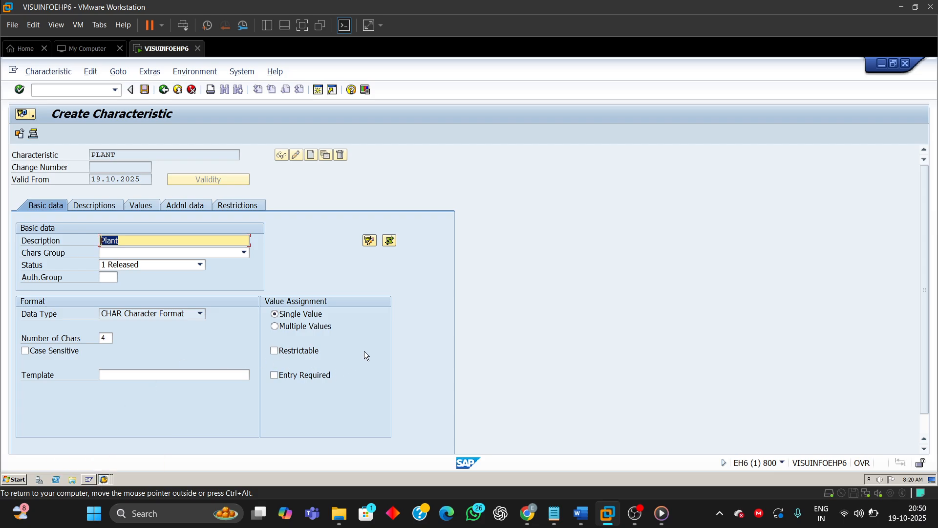
click(274, 328)
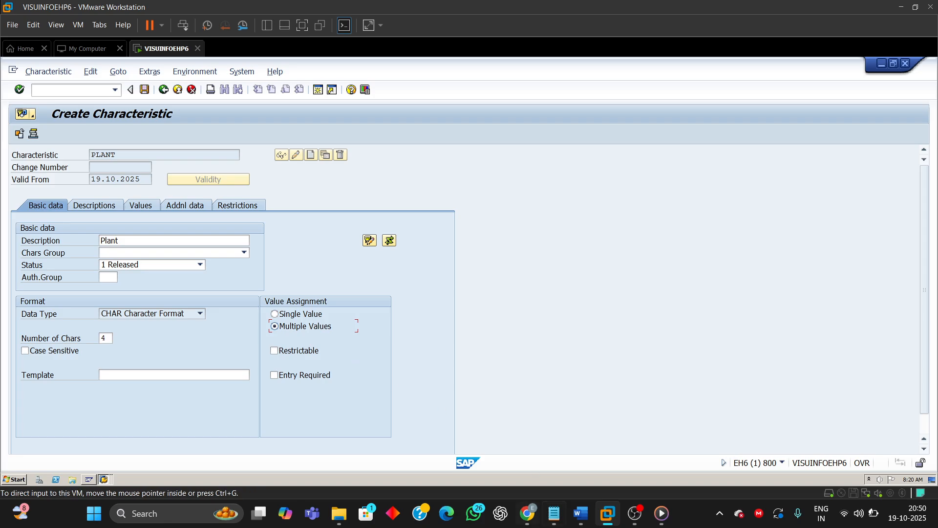
Step: Switch to the guide and read the following steps further down the document
mouse_move(581, 513)
click(609, 443)
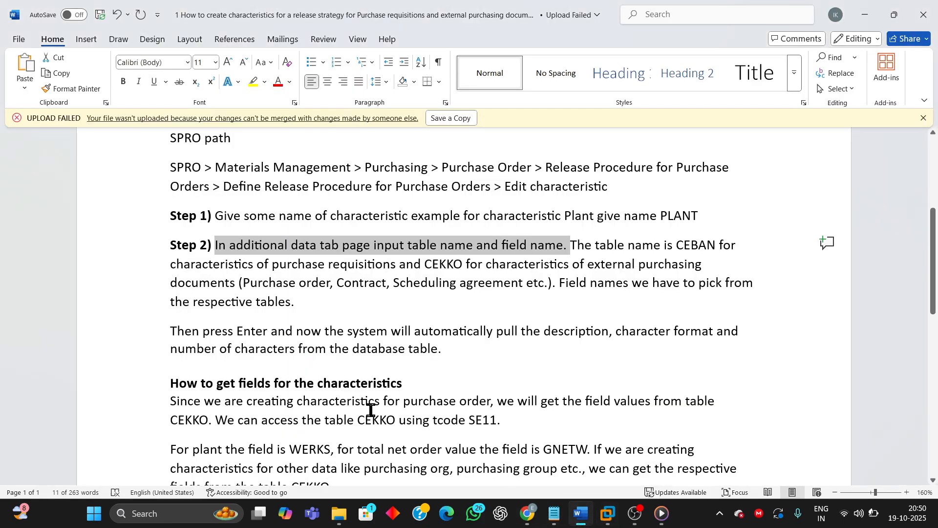
scroll(414, 406, down, 4)
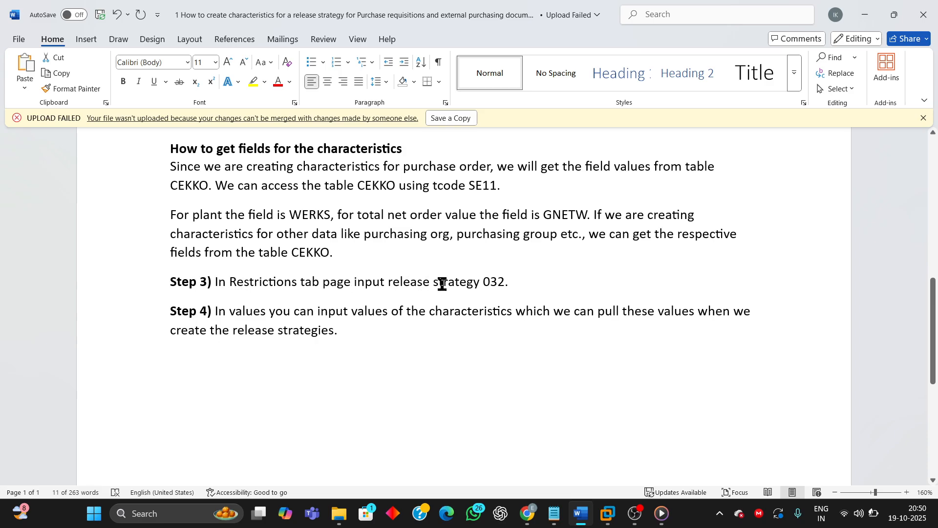
Step: Restrict the PLANT characteristic to class type 032 (Release strategy), acknowledging the multiple-values information message
drag(537, 280, 179, 282)
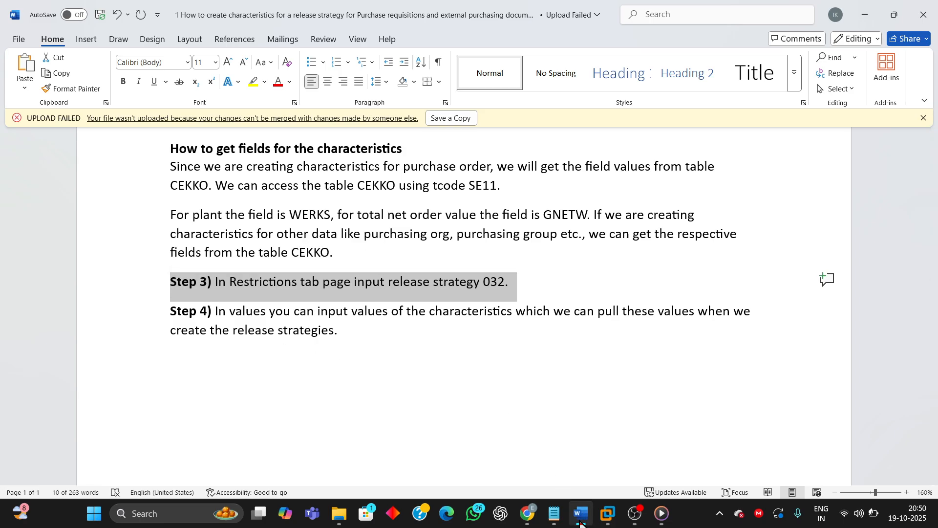
mouse_move(606, 521)
click(682, 464)
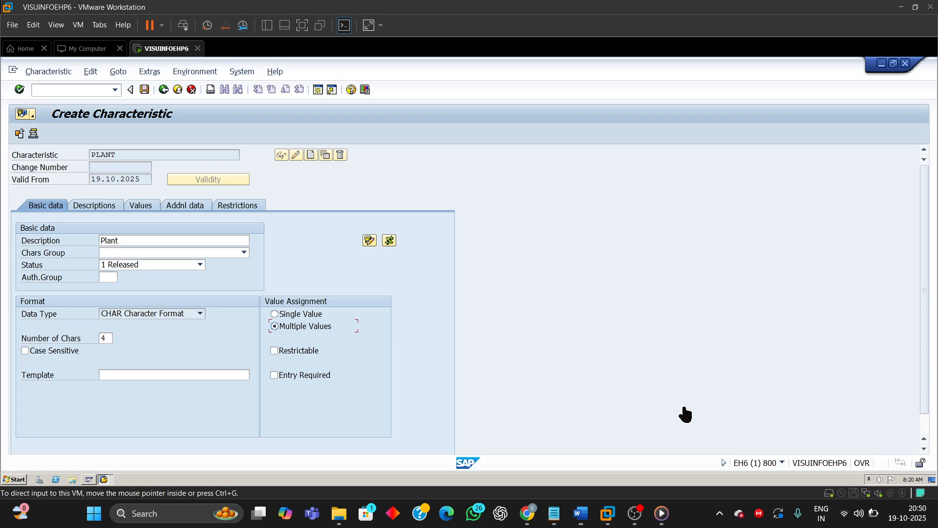
click(233, 205)
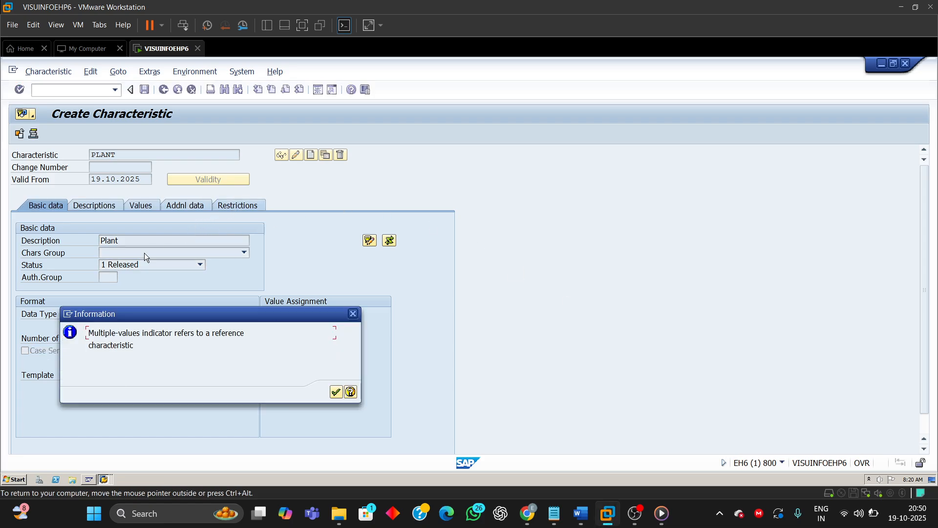
click(336, 391)
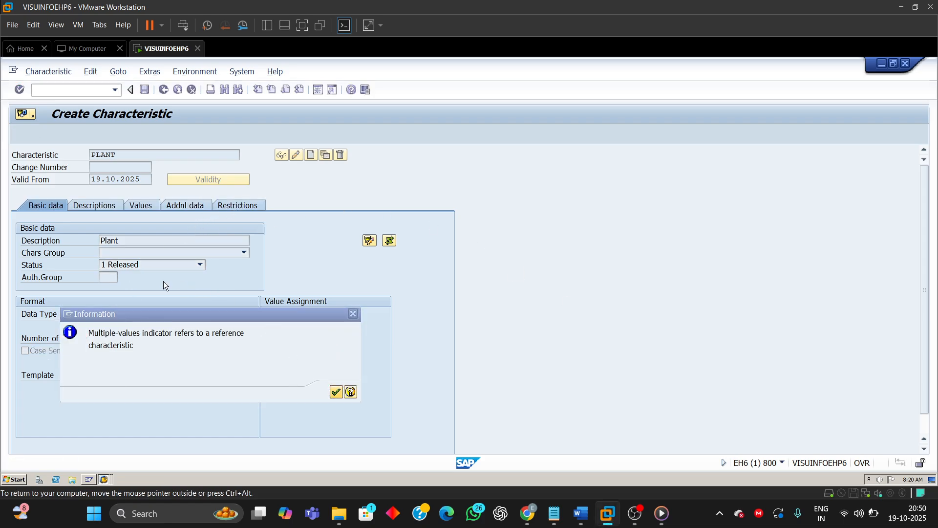
text(032)
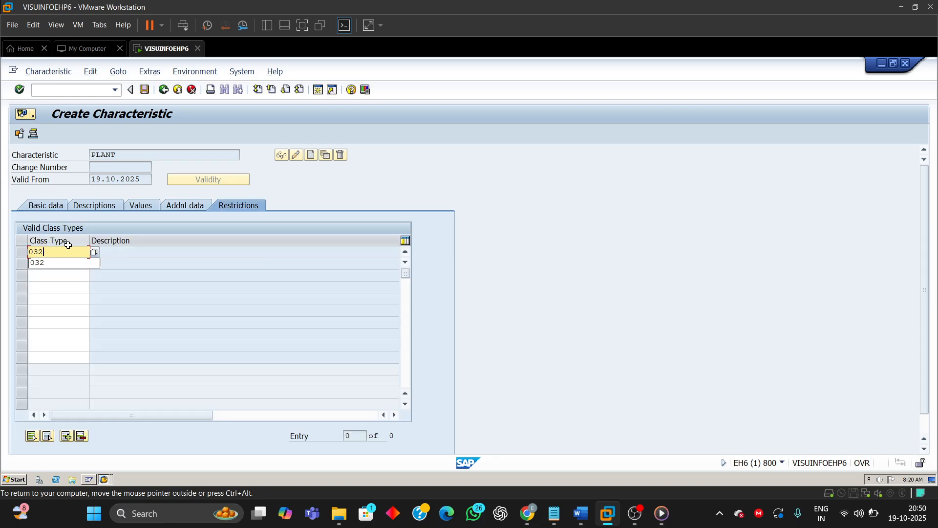
key(Return)
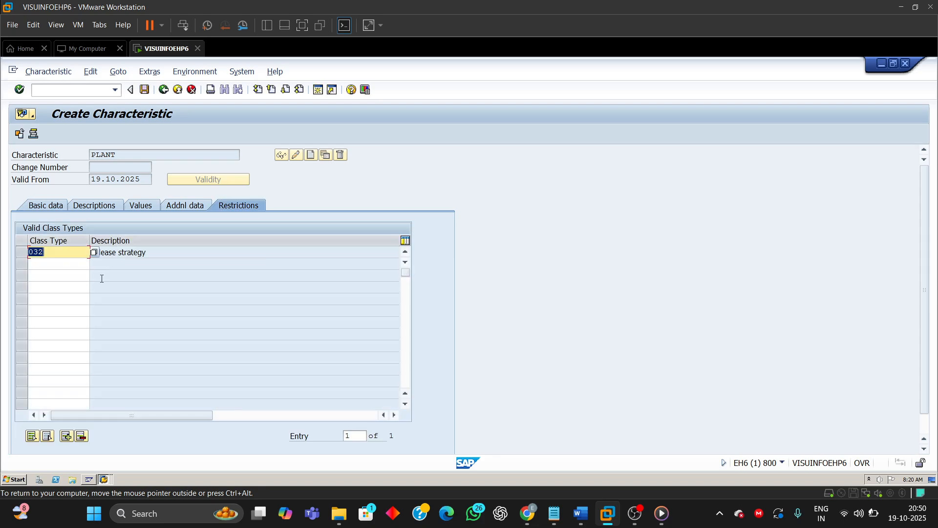
click(149, 254)
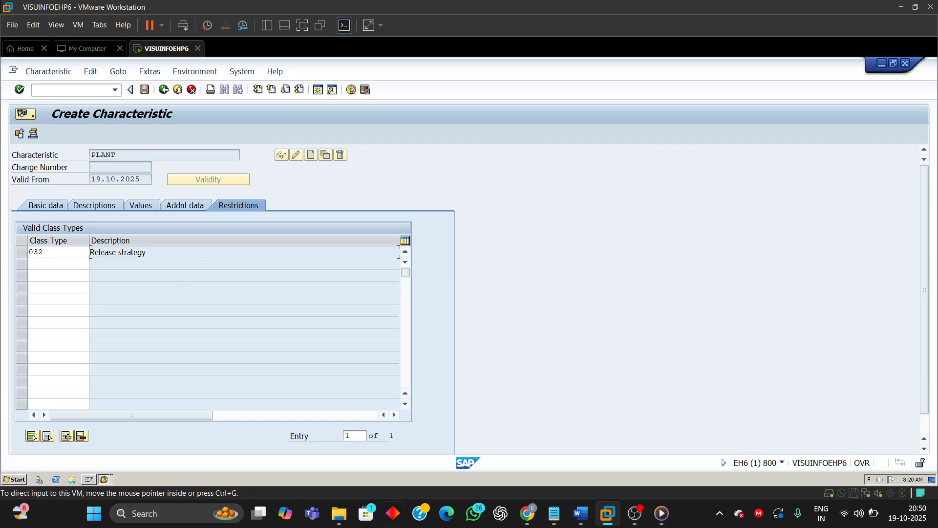
Step: Switch to the guide and read step 4 about entering the characteristic's allowed values
click(579, 517)
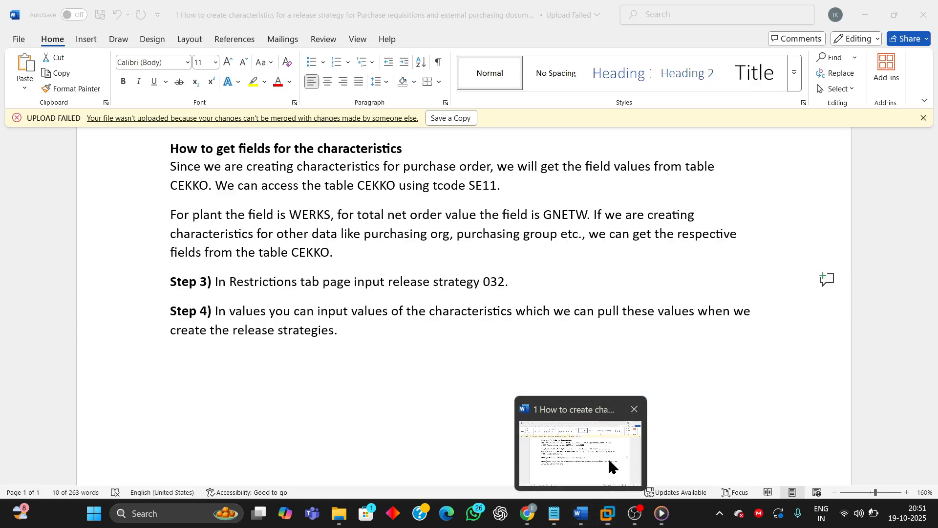
click(195, 314)
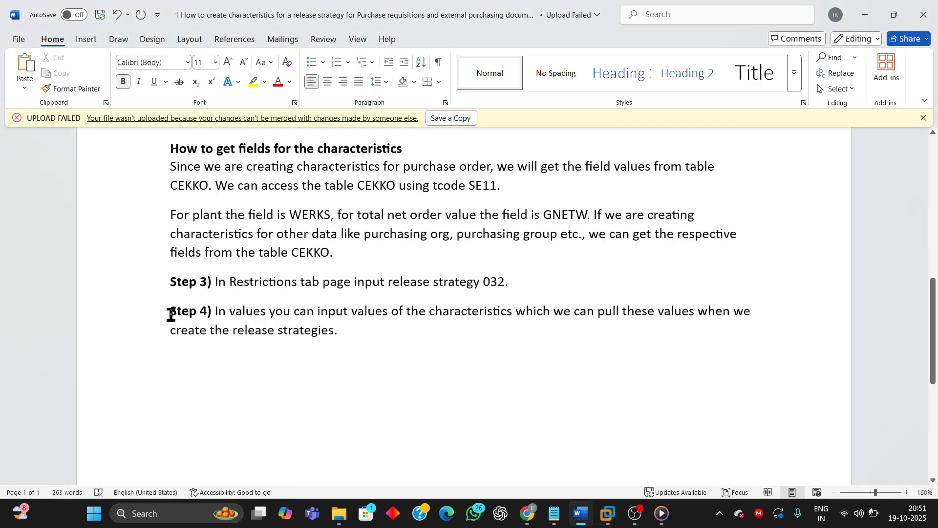
drag(170, 314, 404, 349)
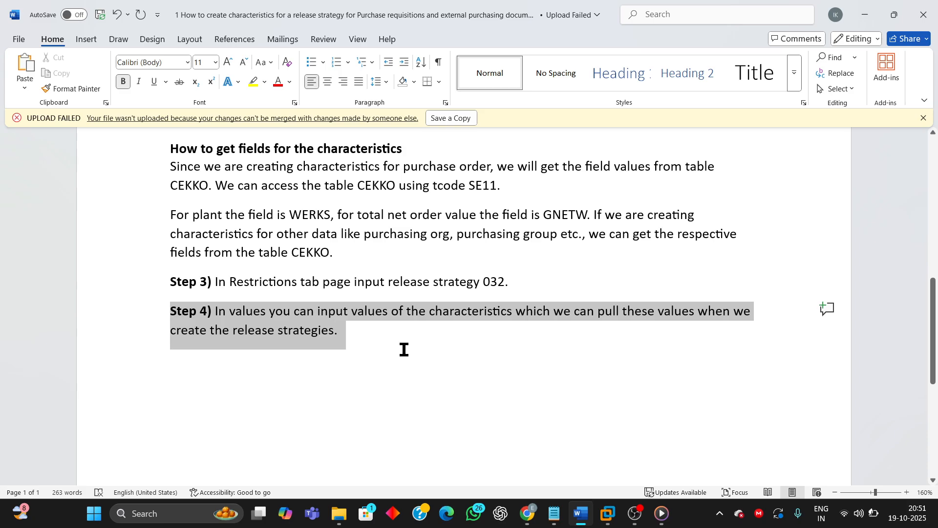
click(687, 356)
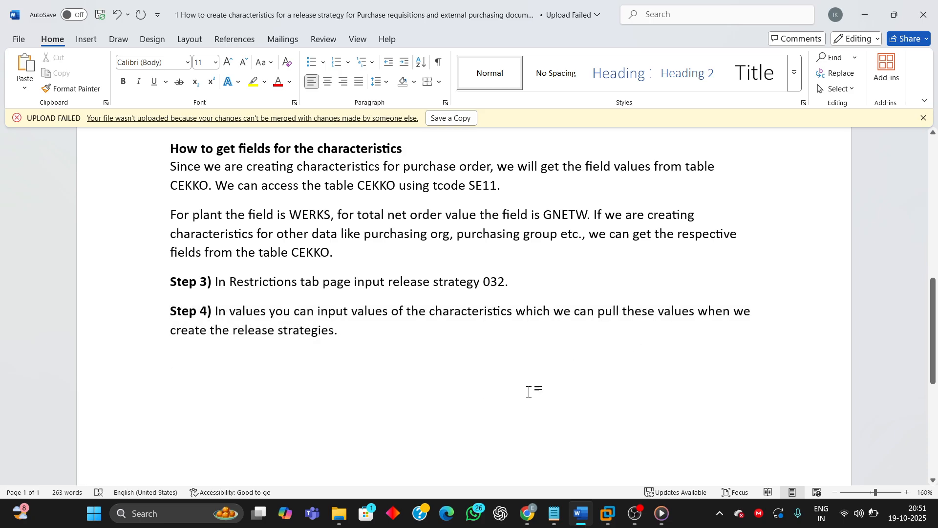
mouse_move(607, 513)
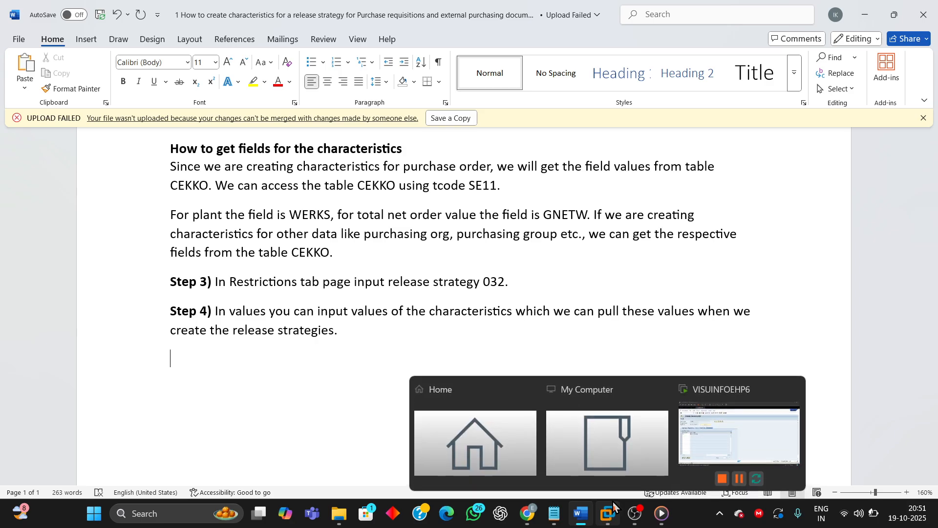
click(703, 433)
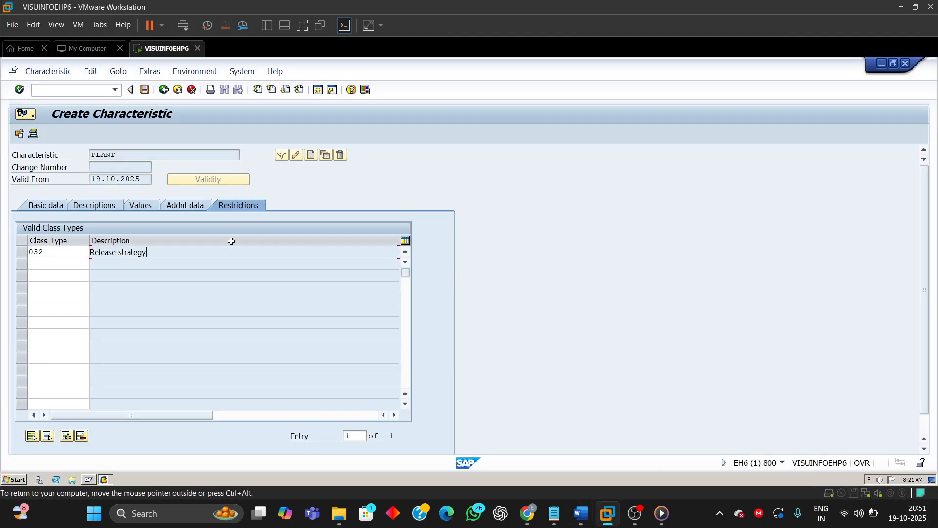
Step: Add the allowed value 9110 with the description Plant 9110 to the PLANT characteristic
click(141, 206)
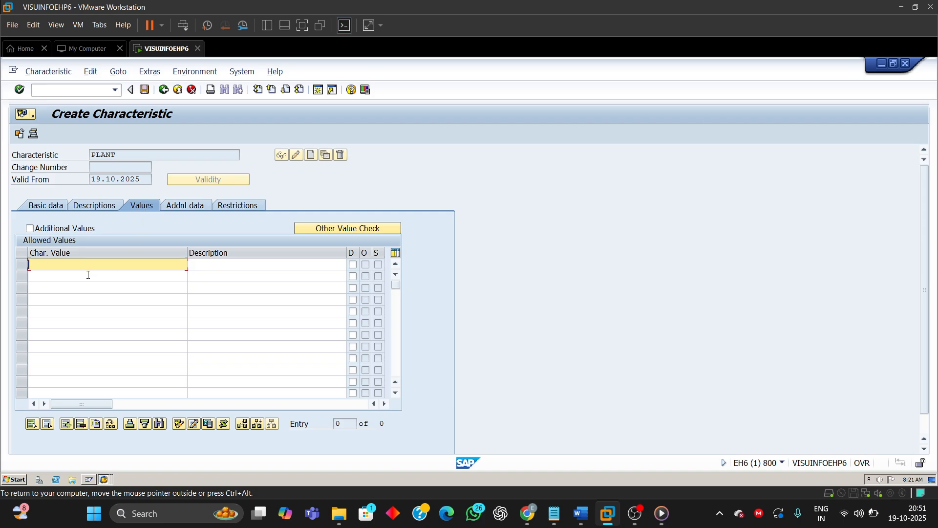
text(9)
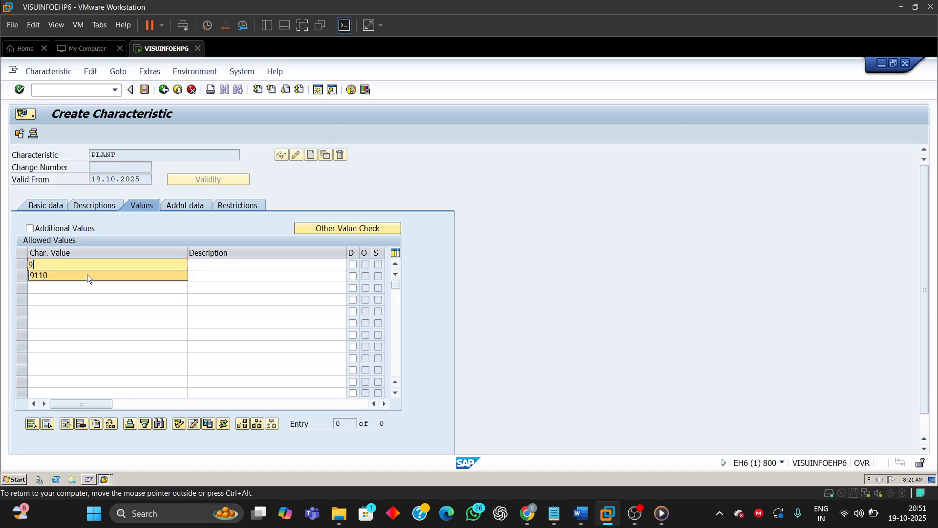
text(11)
click(87, 274)
key(Return)
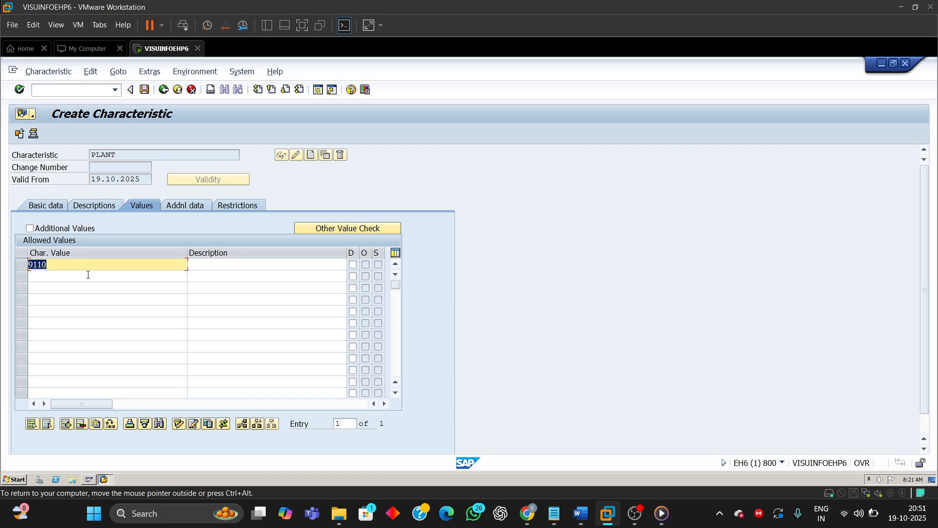
click(204, 264)
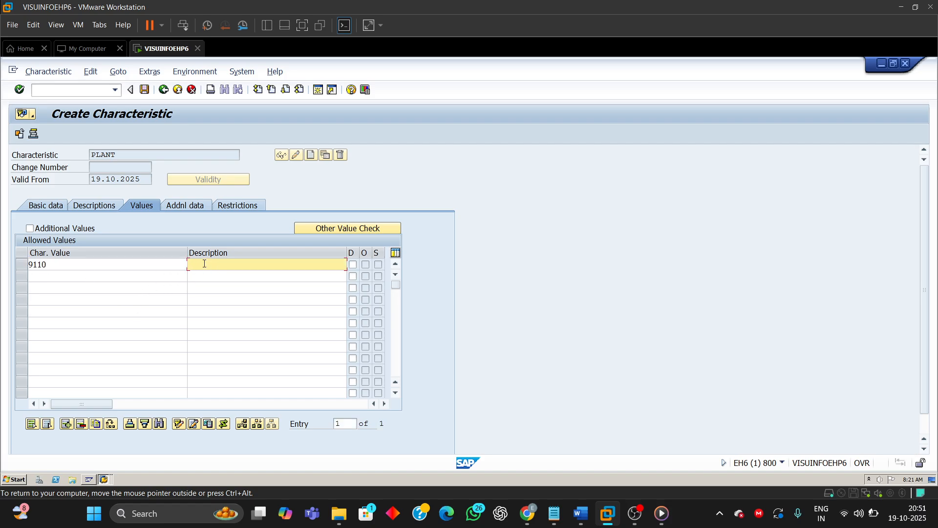
text(Plant 9110)
Step: Review the PLANT characteristic's English description and save the characteristic
click(104, 207)
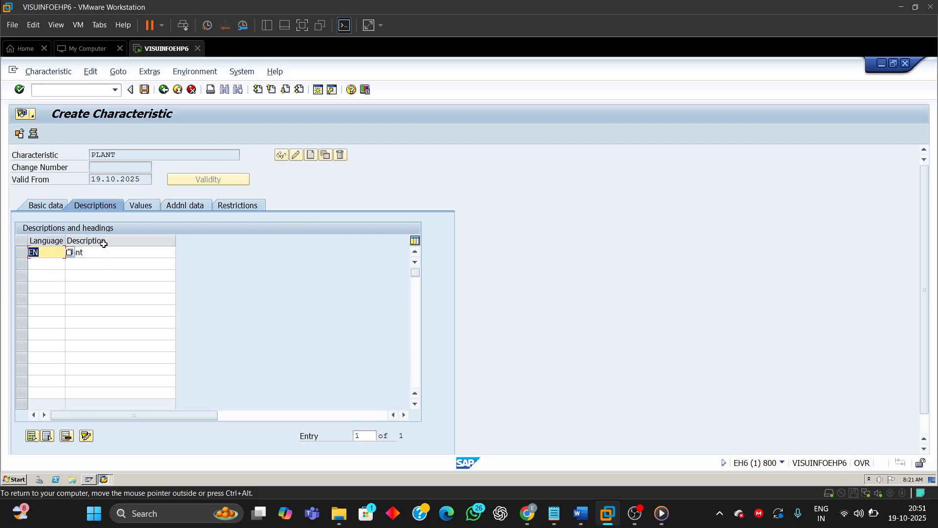
click(103, 254)
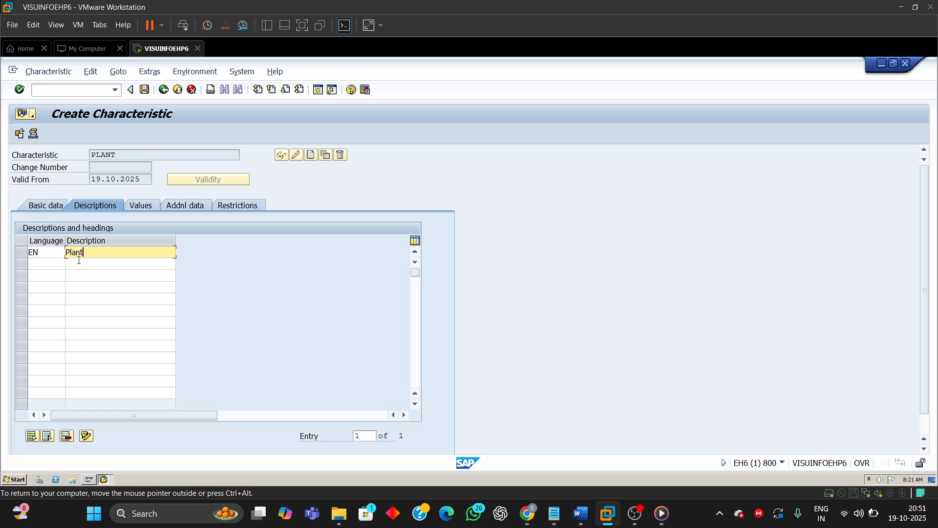
drag(90, 256, 8, 260)
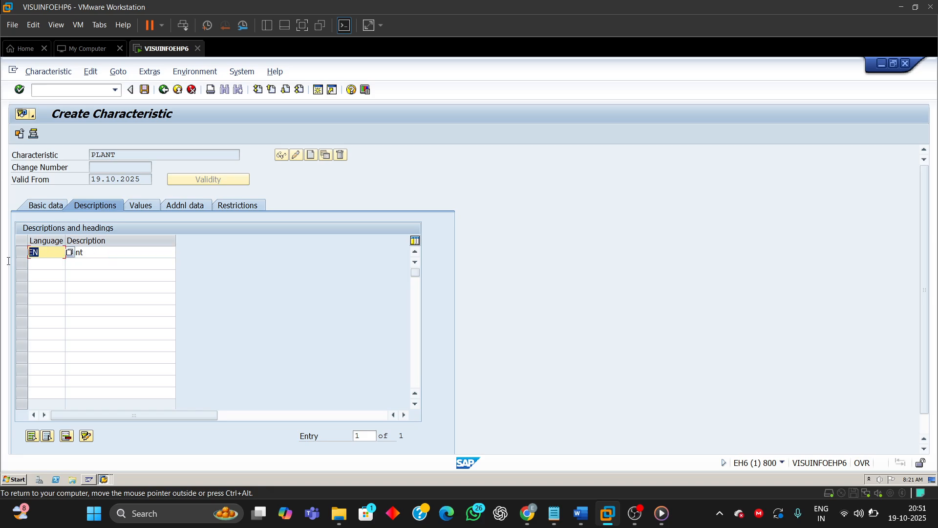
click(100, 251)
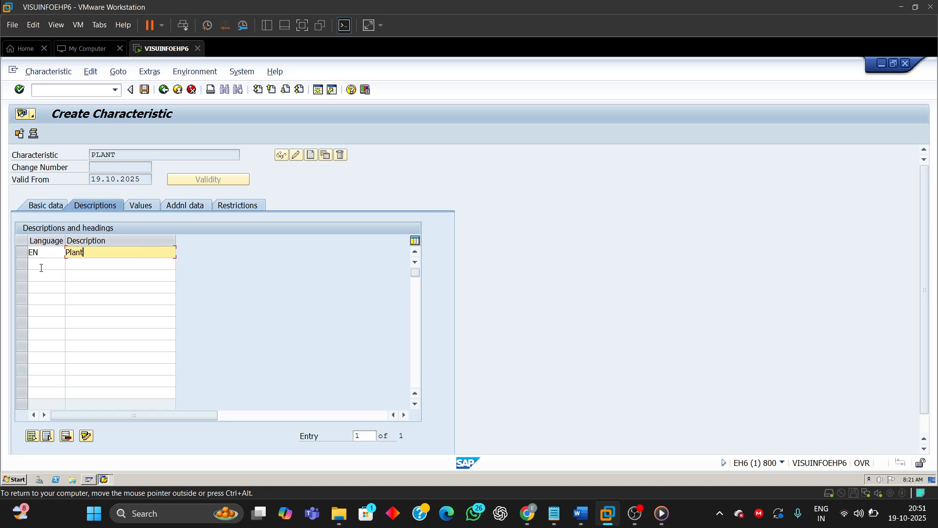
click(41, 266)
click(101, 266)
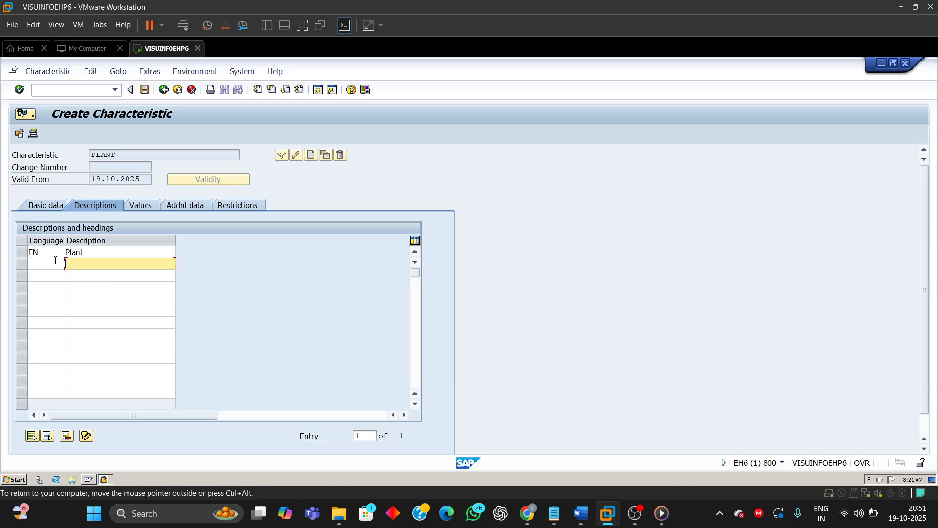
click(53, 263)
click(106, 265)
click(145, 89)
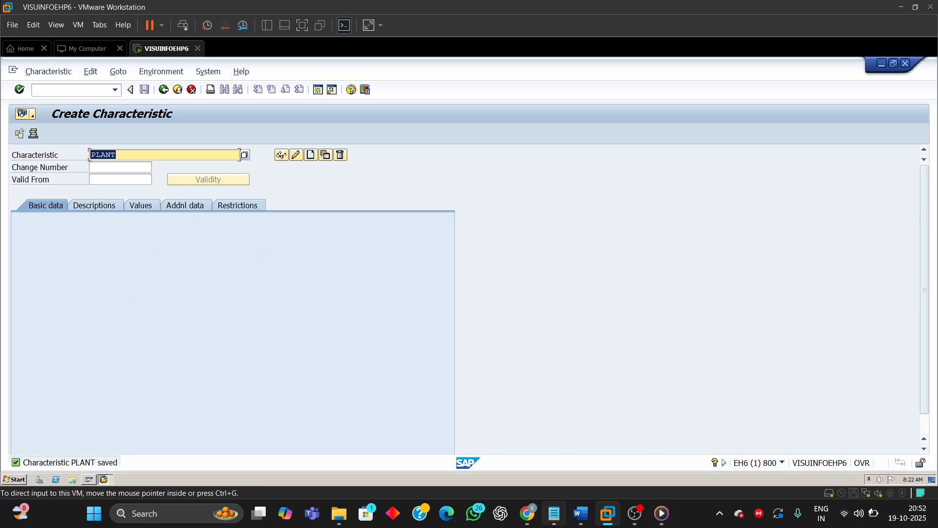
Step: Look up the purchasing organization characteristic name in the guide and start creating characteristic PURCH_ORG
mouse_move(592, 522)
click(606, 456)
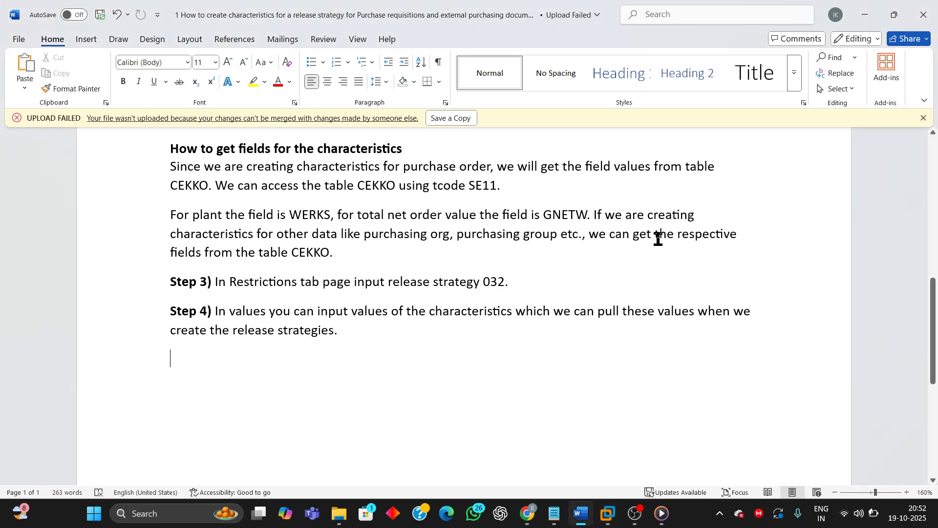
scroll(674, 259, up, 3)
scroll(686, 274, up, 5)
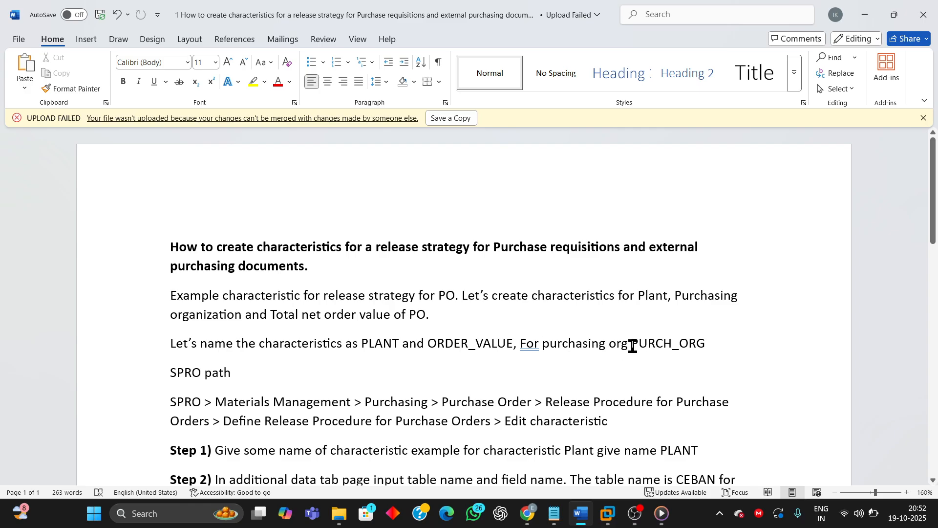
drag(630, 345, 706, 345)
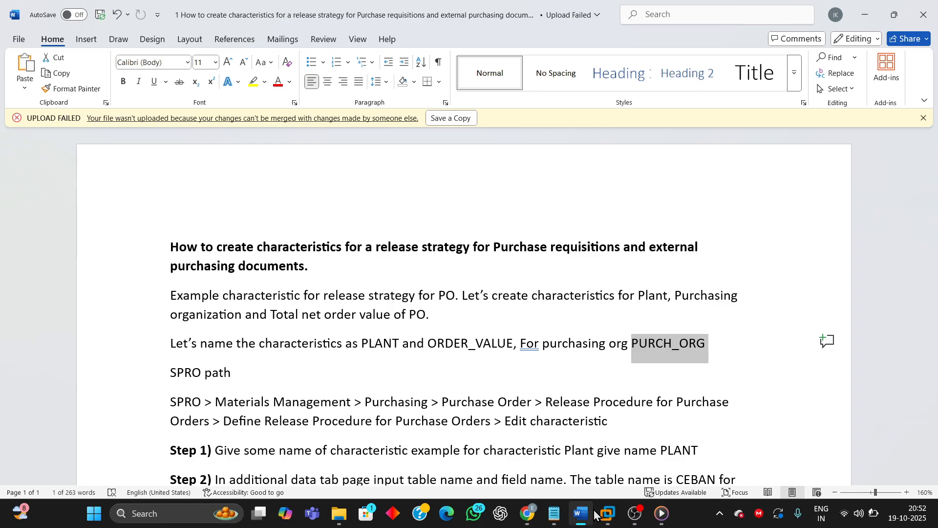
mouse_move(612, 513)
click(705, 439)
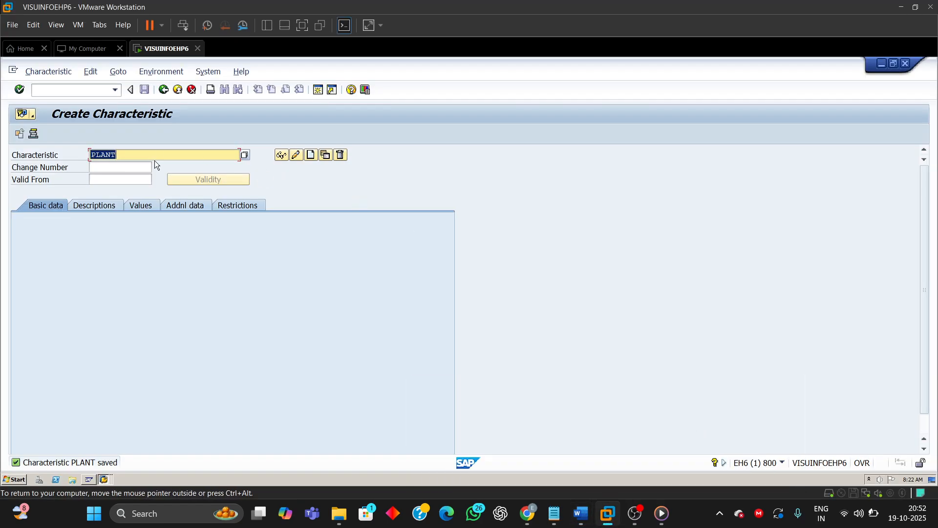
text(PURCH_ORG)
click(311, 155)
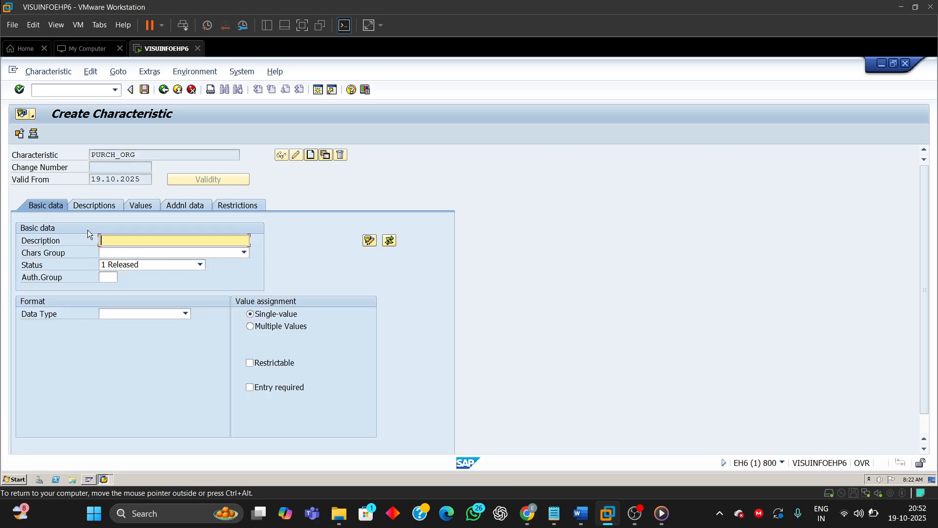
Step: Reference the PURCH_ORG characteristic to table CEKKO in its additional data
click(182, 206)
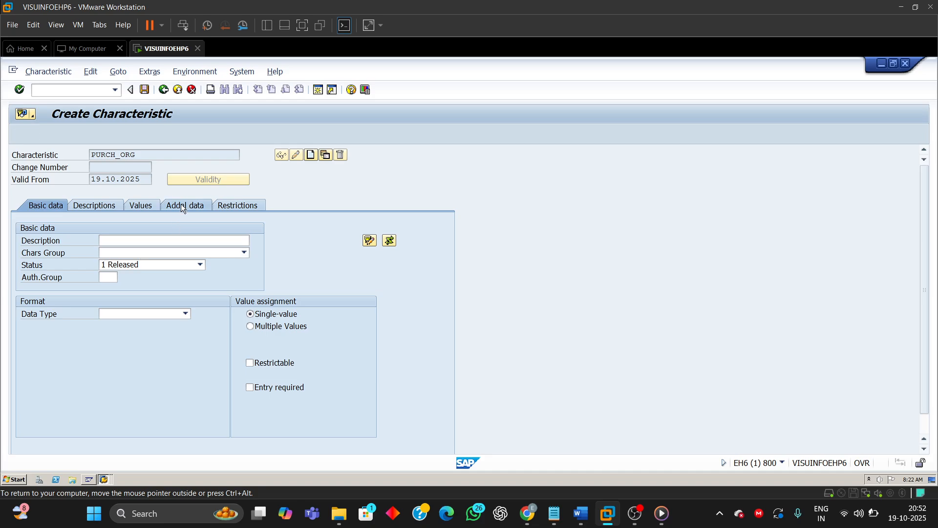
click(125, 243)
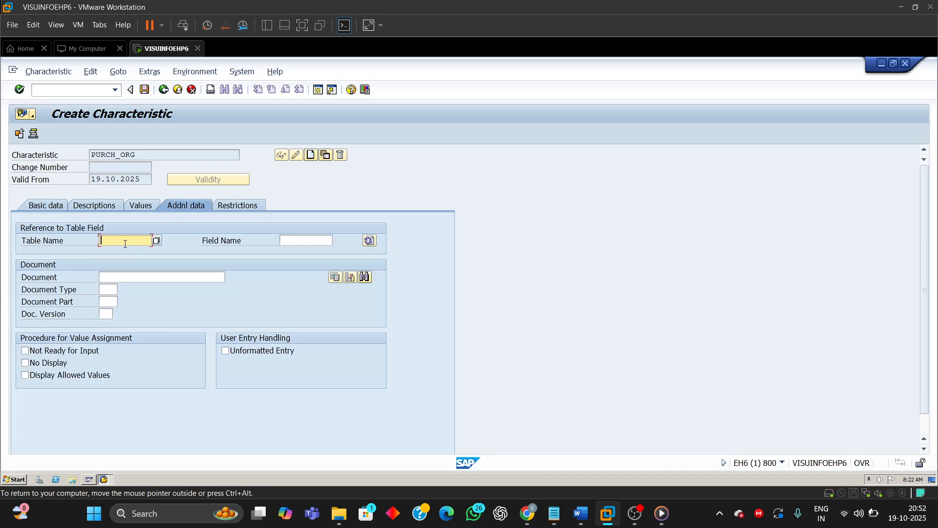
text(CEKKO)
key(Tab)
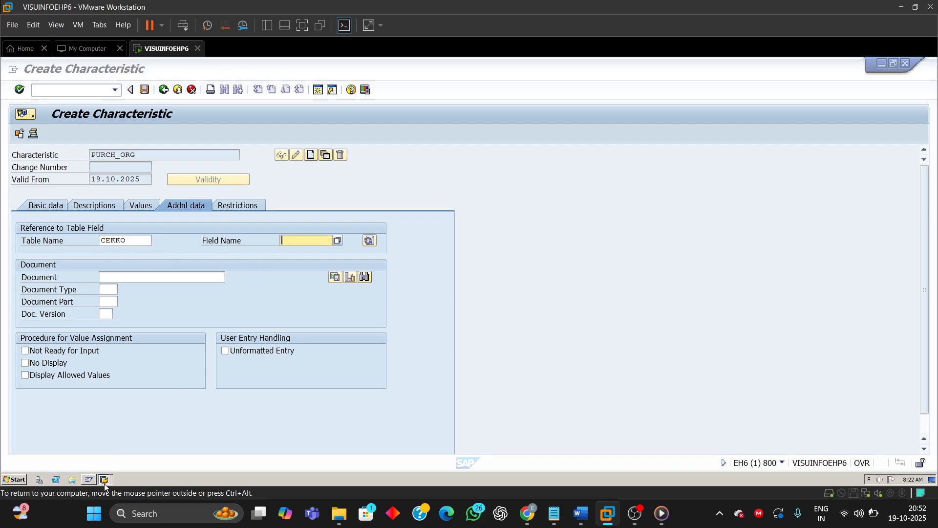
Step: Look up the purchasing organization field in the CEKKO structure's component list
click(104, 483)
click(113, 450)
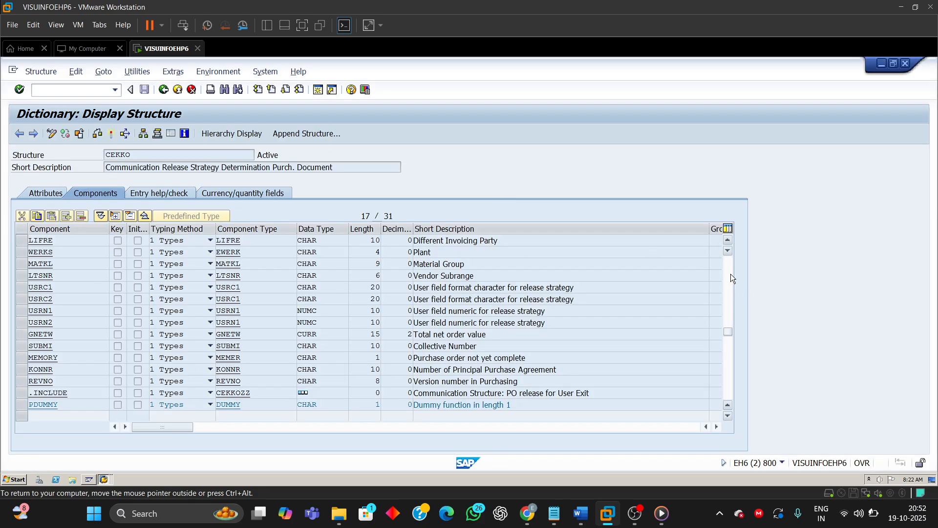
click(728, 274)
drag(506, 314, 331, 304)
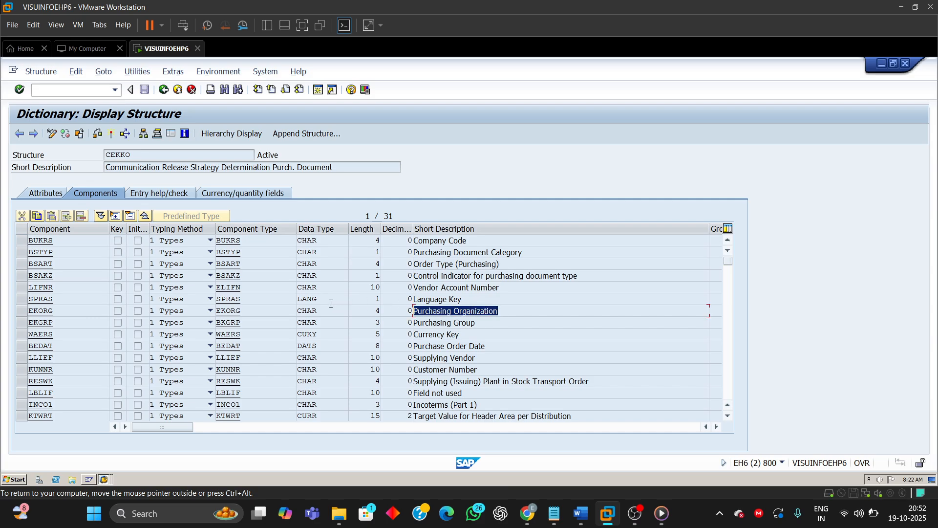
drag(55, 312, 27, 311)
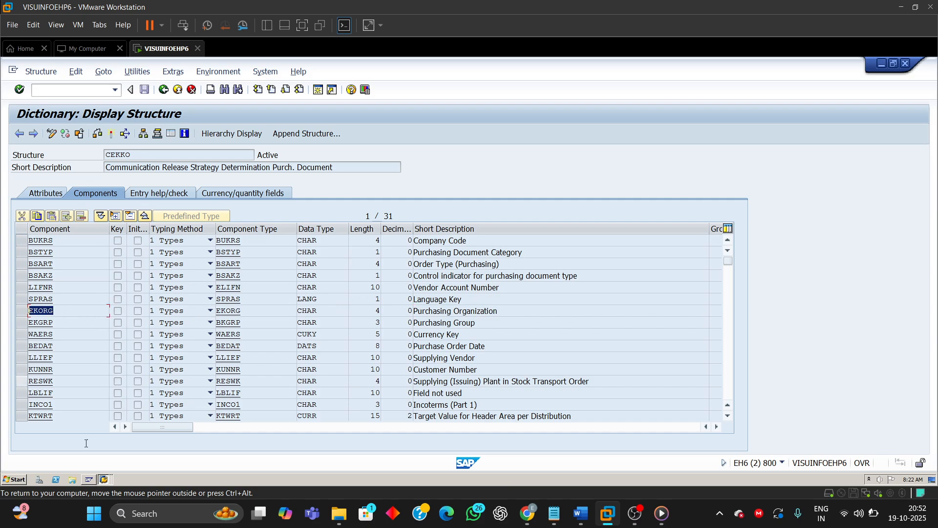
click(90, 481)
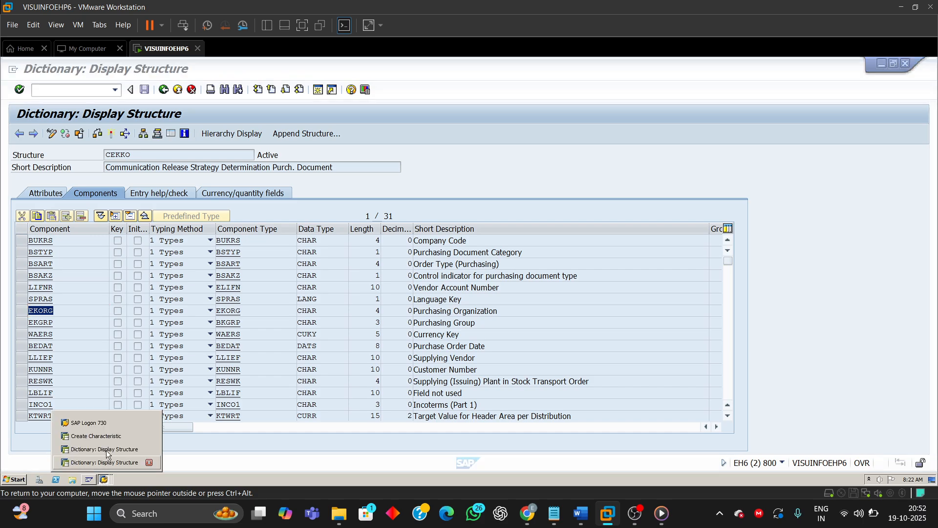
click(96, 436)
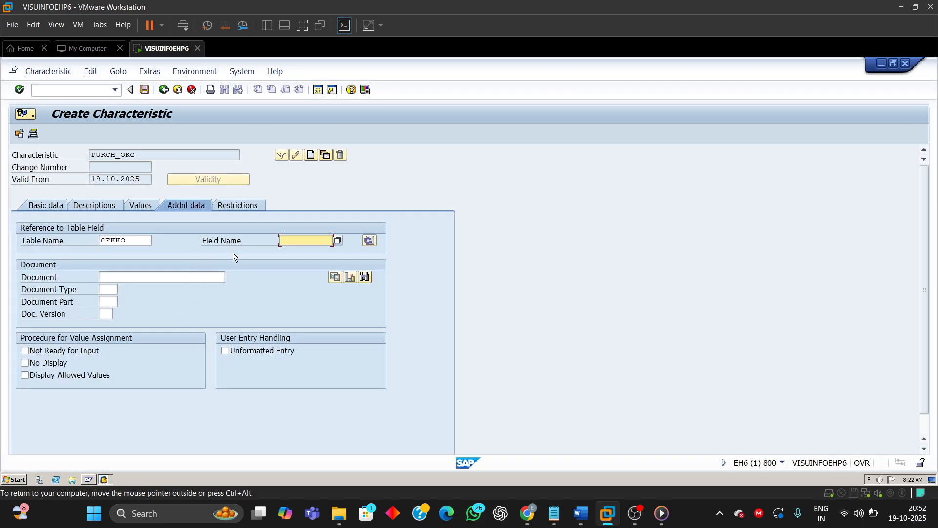
Step: Enter EKORG as the referenced field name and accept the format data taken from the dictionary
text(EKORG)
key(Return)
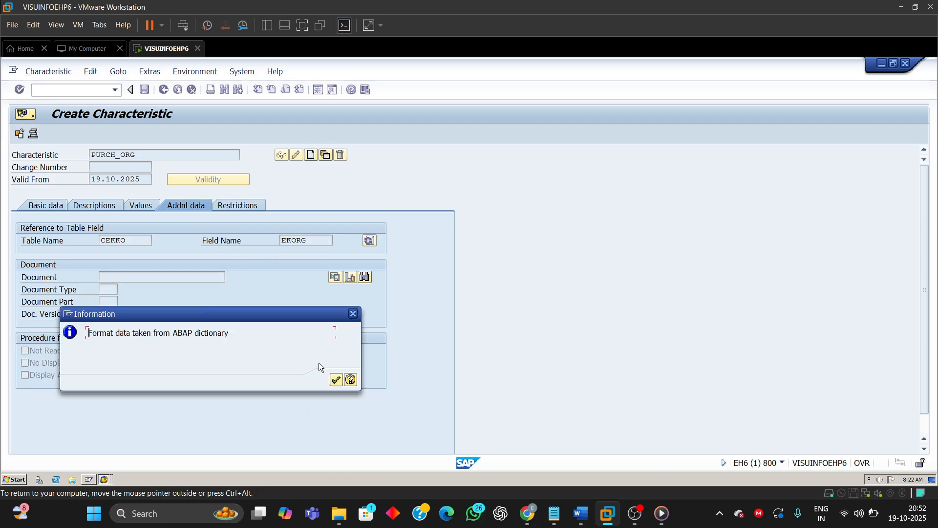
click(340, 383)
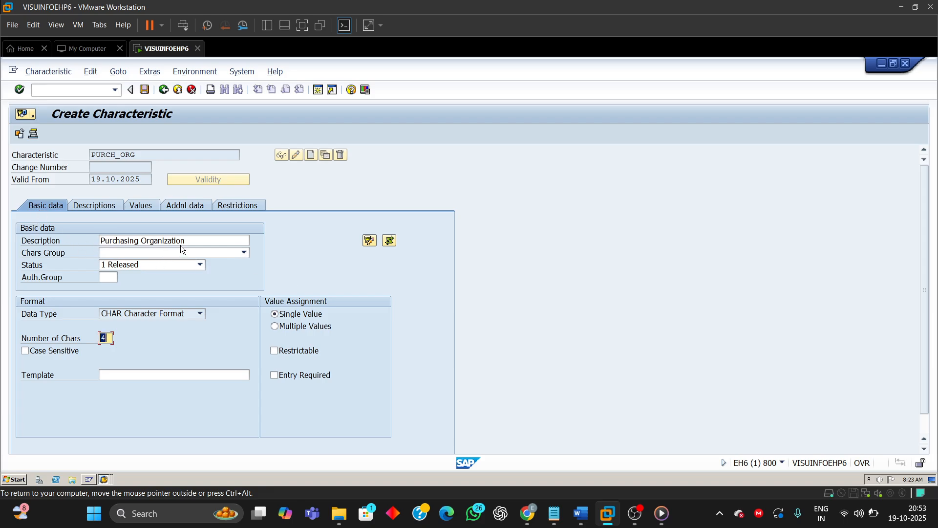
Step: Review the description, data type and number of characters pulled into the basic data
drag(189, 239, 101, 240)
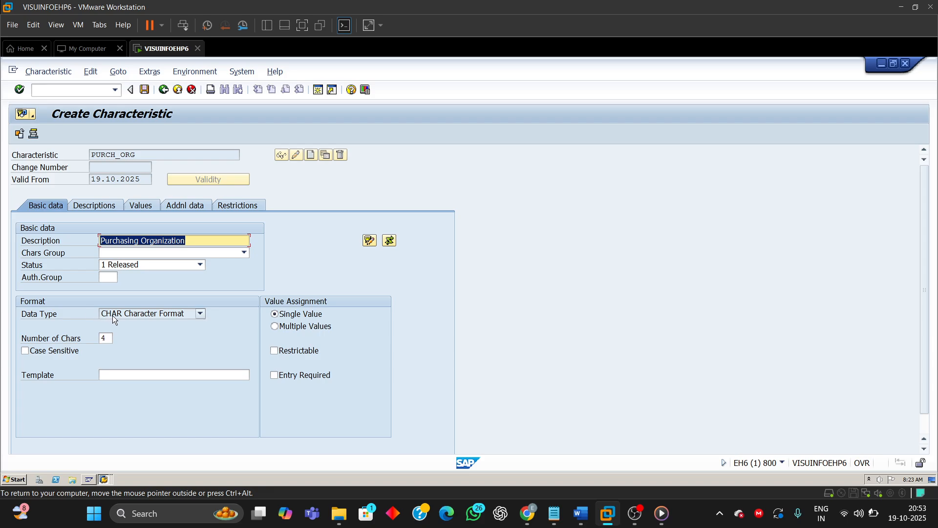
click(133, 312)
click(136, 313)
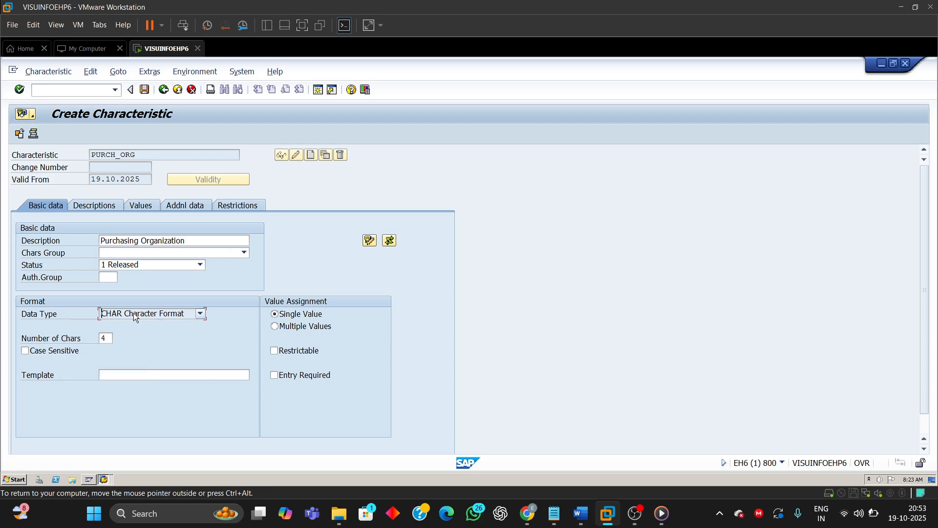
double_click(107, 339)
mouse_move(111, 483)
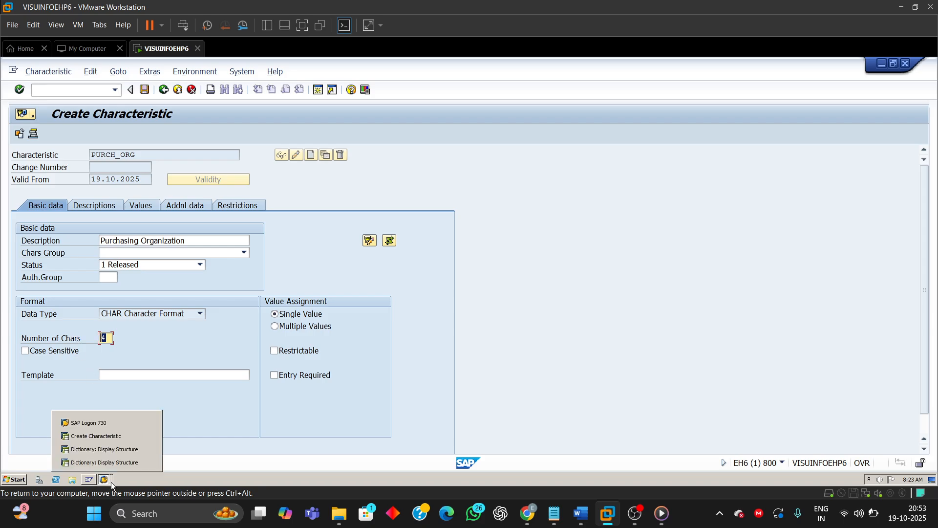
Step: Compare the EKORG field's data type and length in the CEKKO structure with the characteristic
click(111, 452)
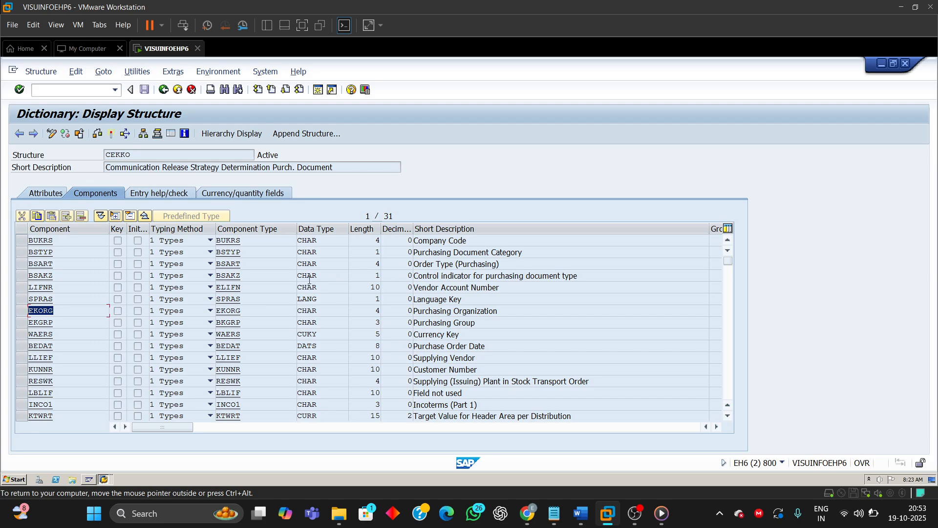
click(21, 311)
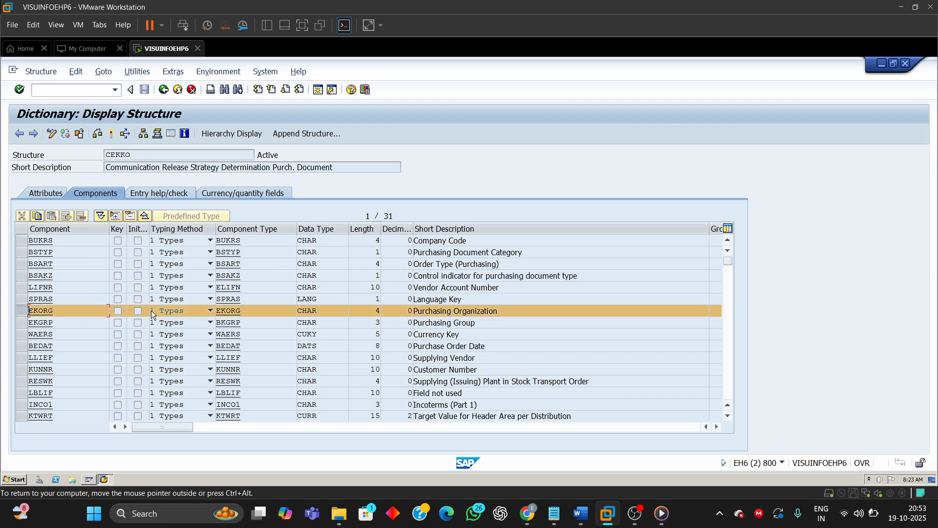
click(19, 310)
drag(319, 313, 263, 313)
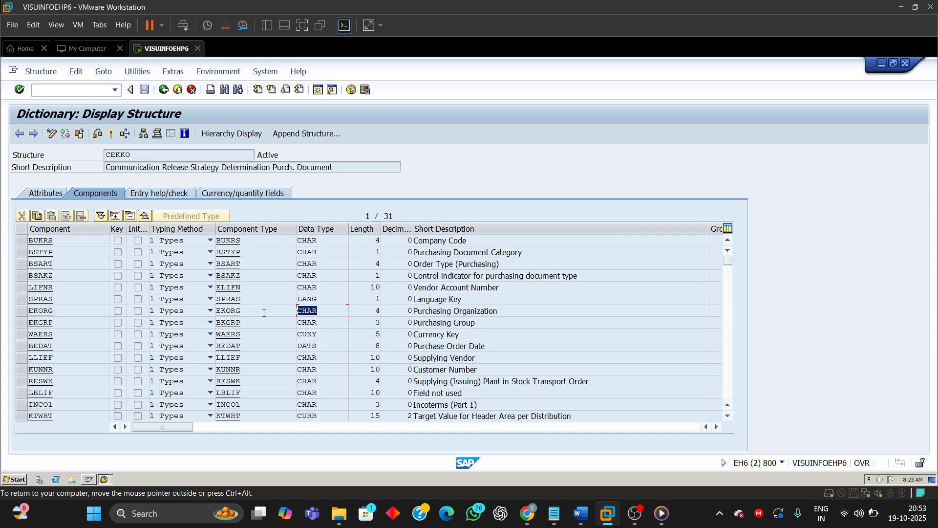
double_click(384, 313)
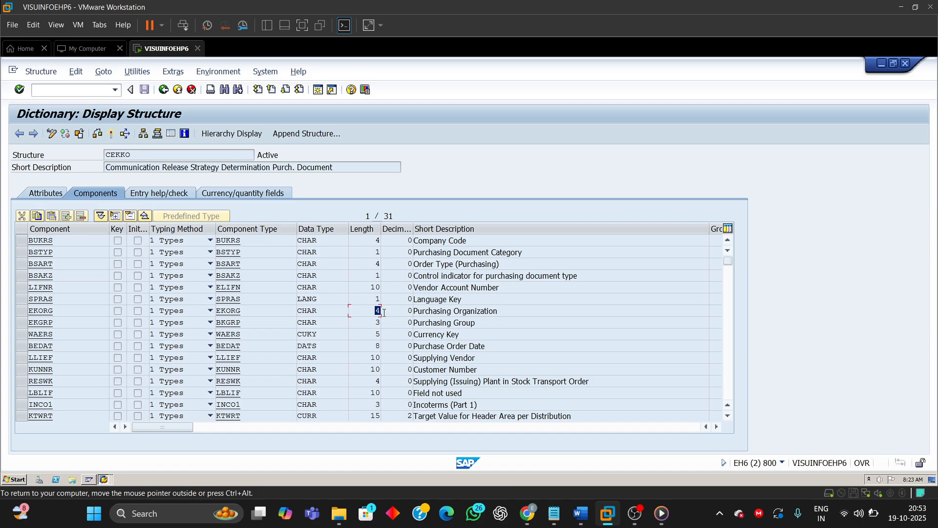
click(106, 483)
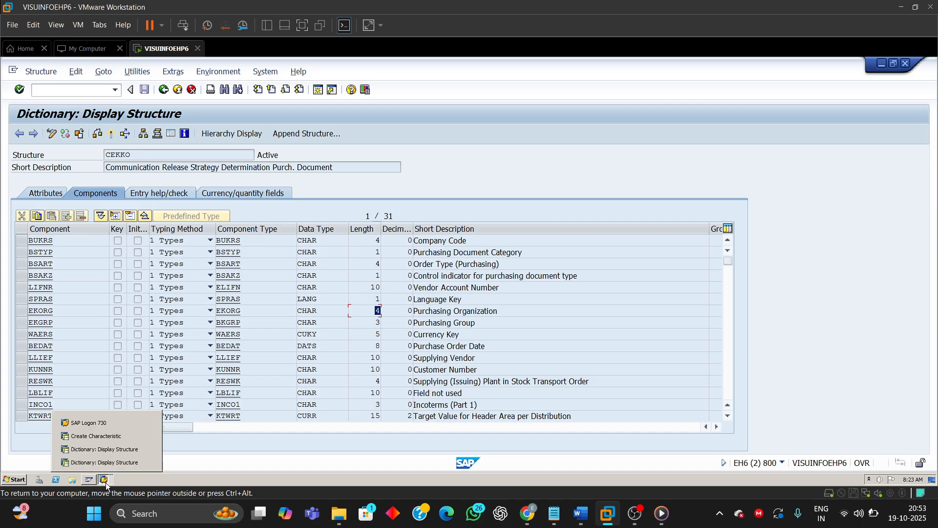
click(111, 435)
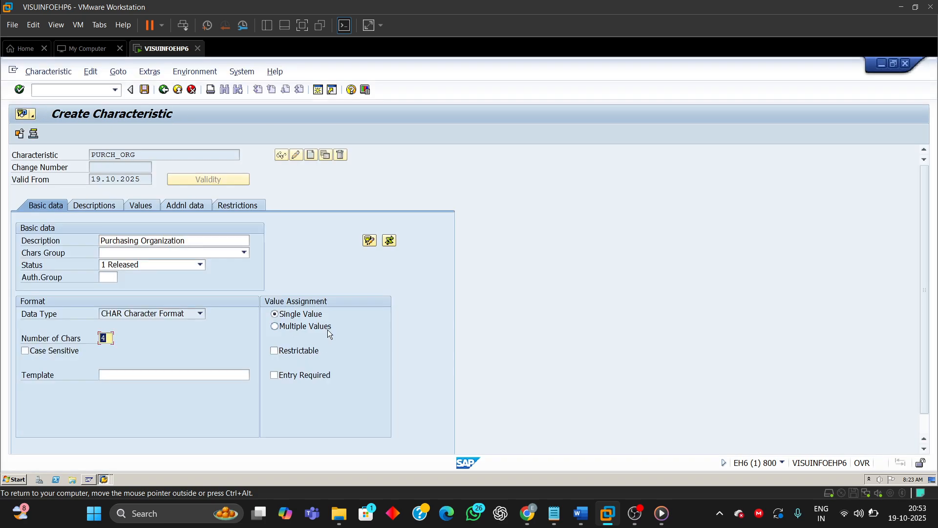
Step: Read step 3 of the guide about the Restrictions tab and release strategy class type
mouse_move(580, 513)
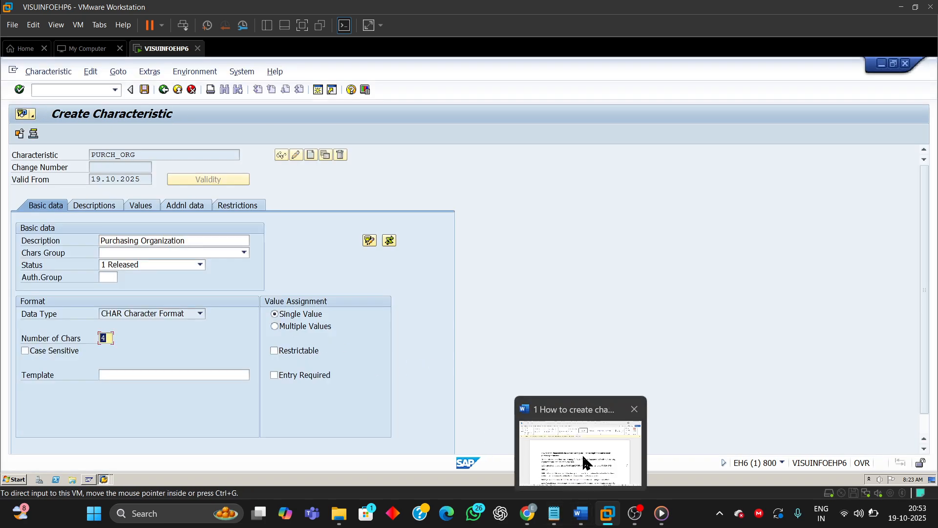
click(514, 410)
scroll(514, 409, down, 10)
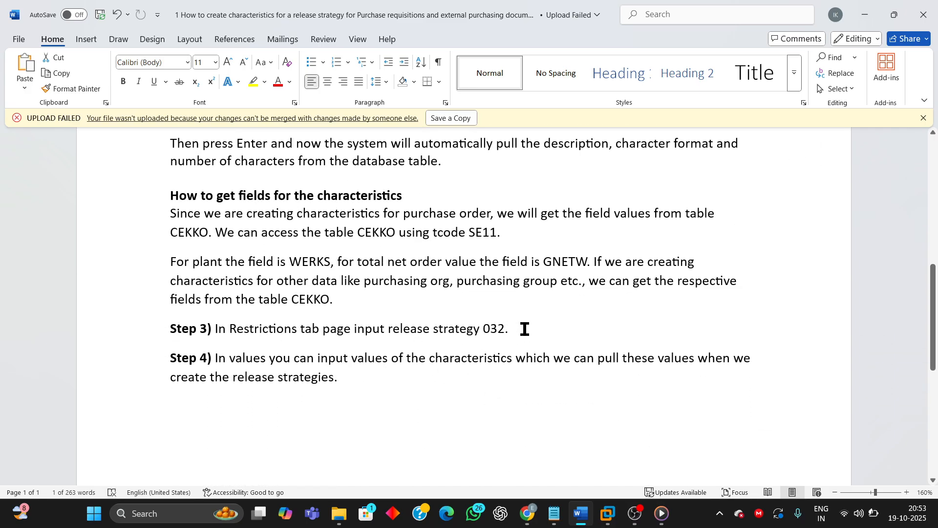
drag(524, 329, 153, 342)
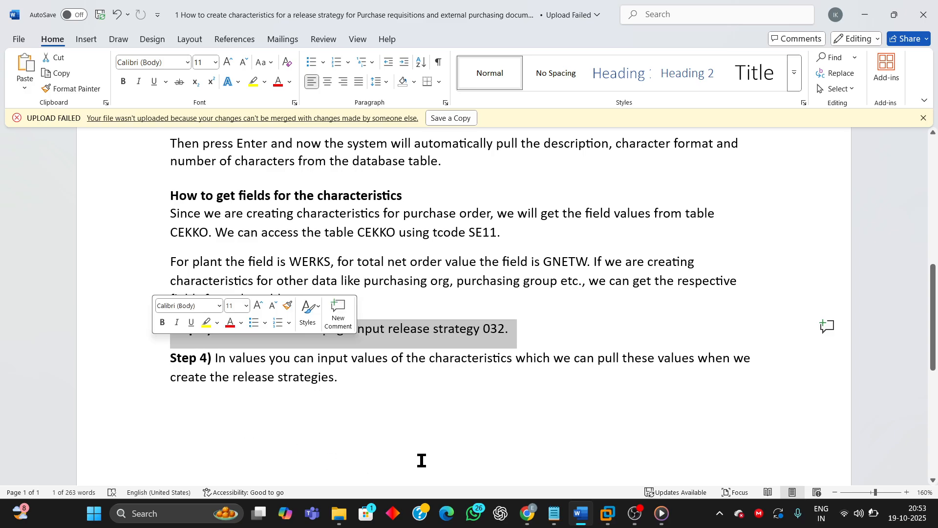
mouse_move(614, 518)
click(722, 436)
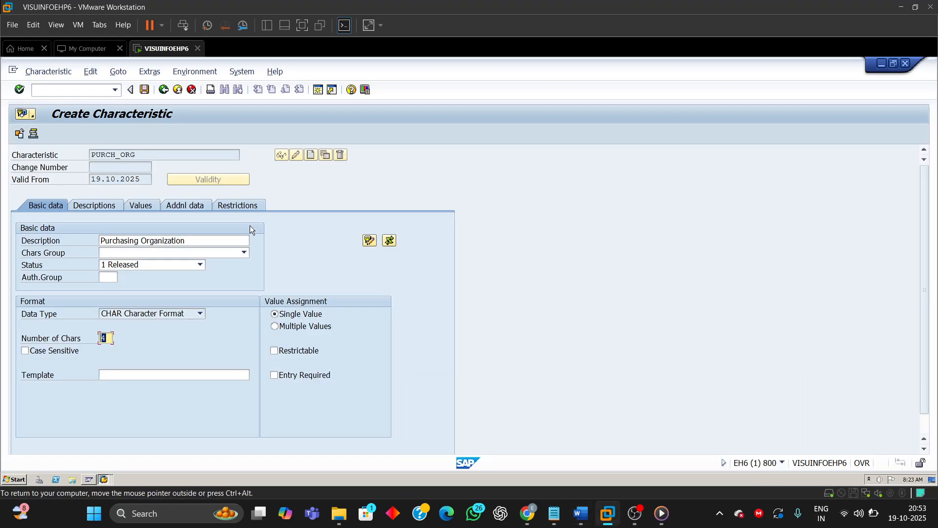
Step: Restrict the characteristic to class type 032
click(238, 204)
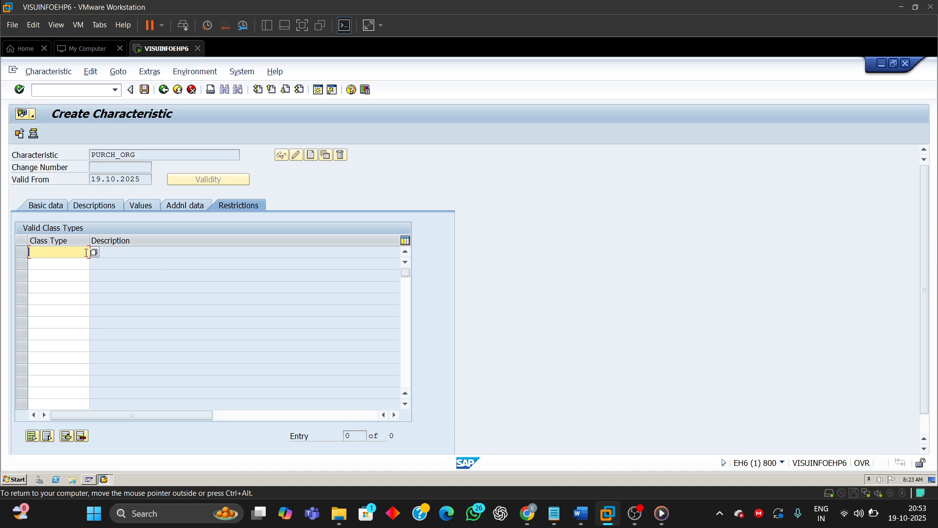
text(032)
key(Return)
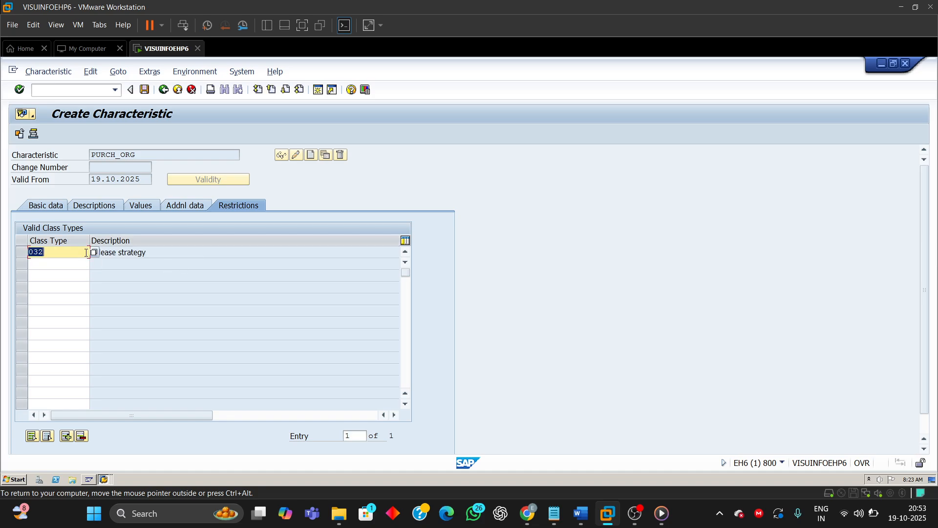
Step: Check the guide's next instruction about entering allowed values
mouse_move(582, 513)
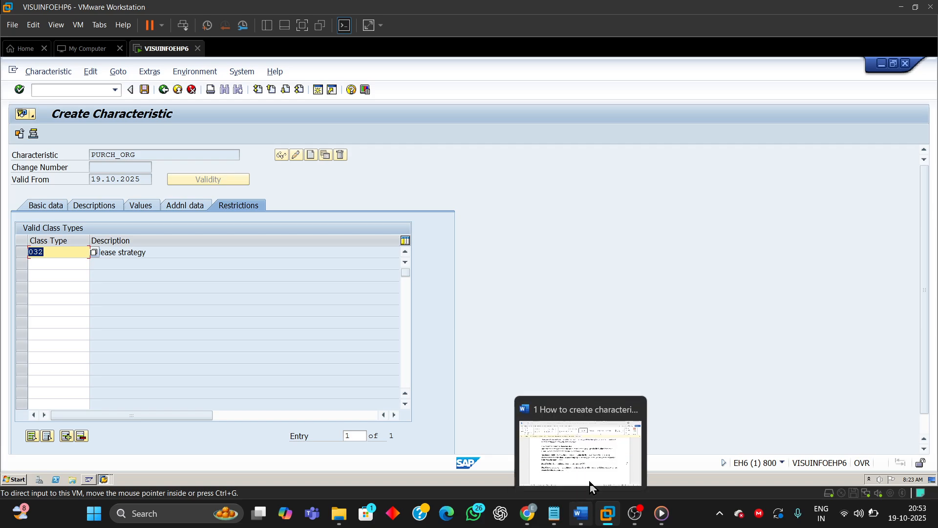
click(605, 459)
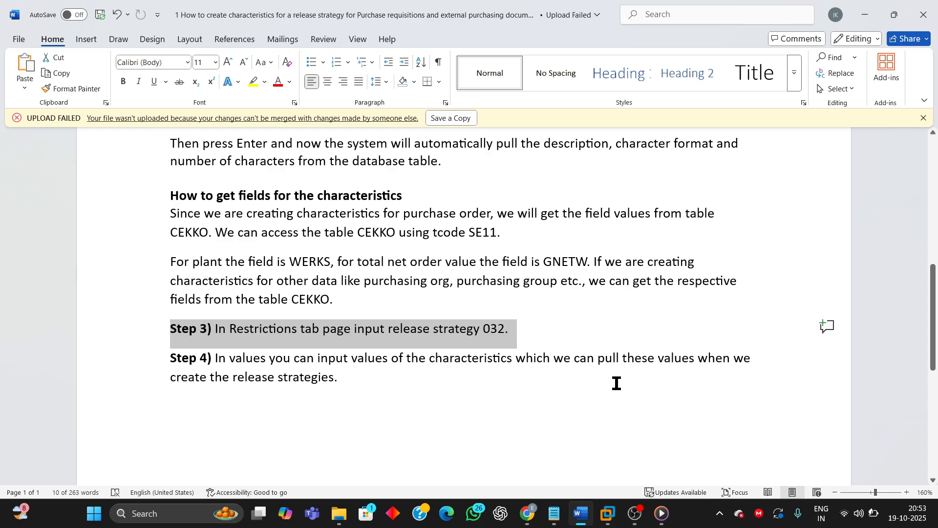
mouse_move(608, 513)
click(714, 442)
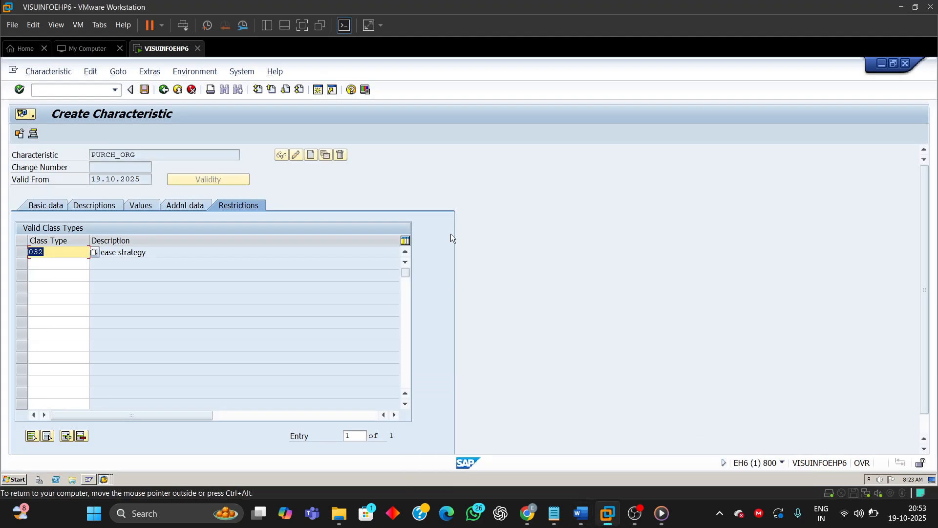
Step: Add the allowed value IN01 with description Purchasing org IN01 and save the PURCH_ORG characteristic
click(138, 207)
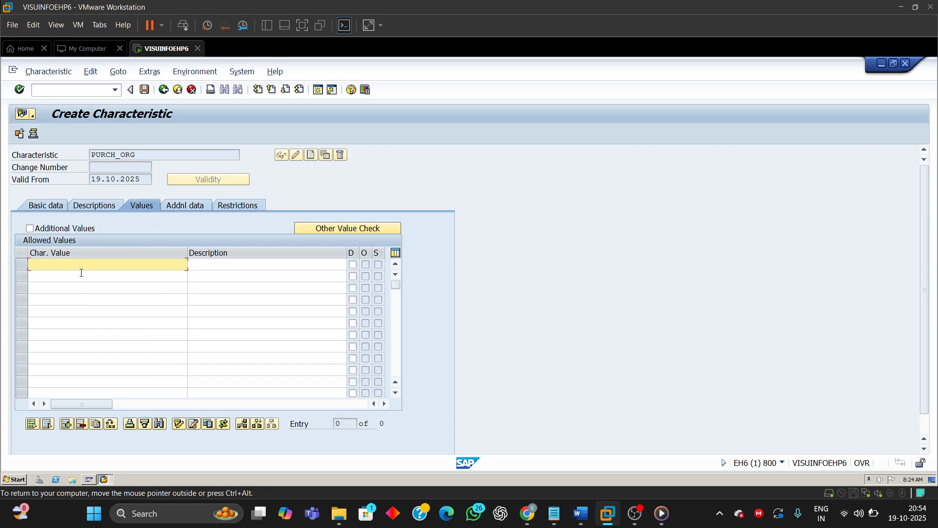
text(IN01)
click(215, 267)
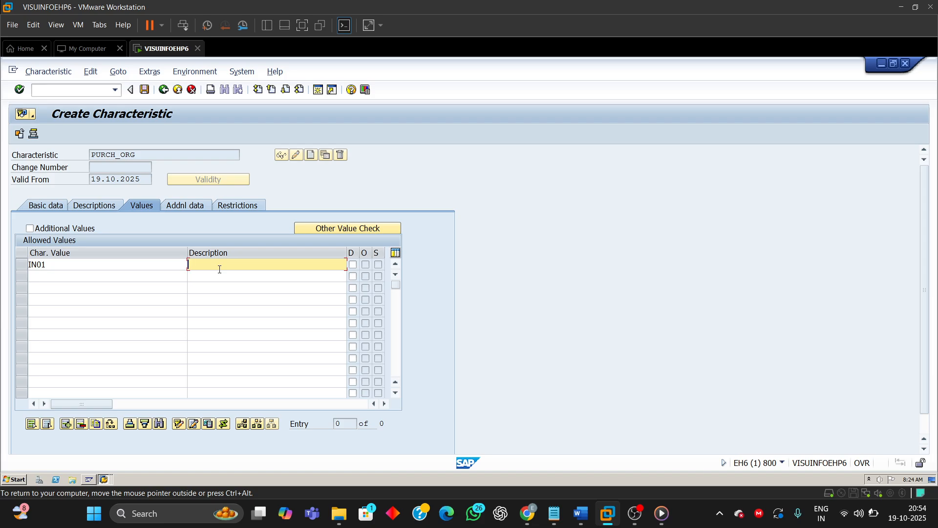
text(Purc)
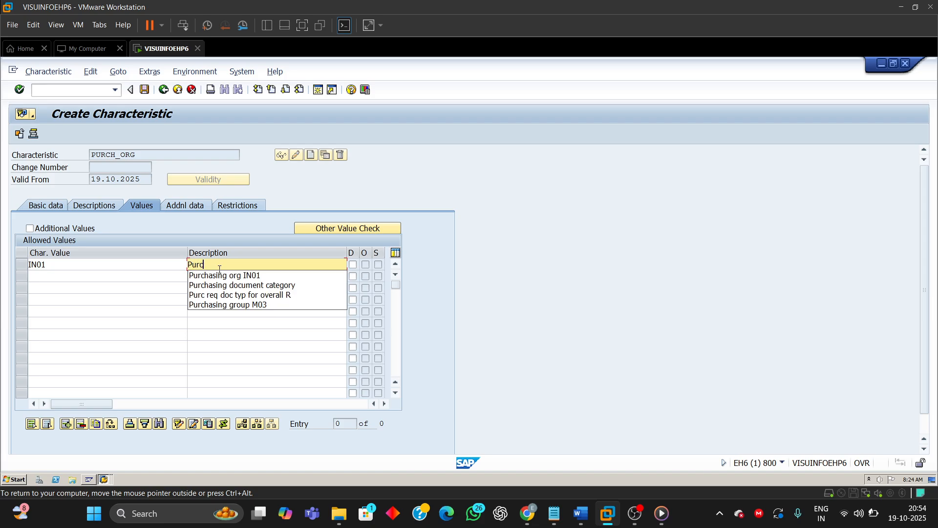
text(h or)
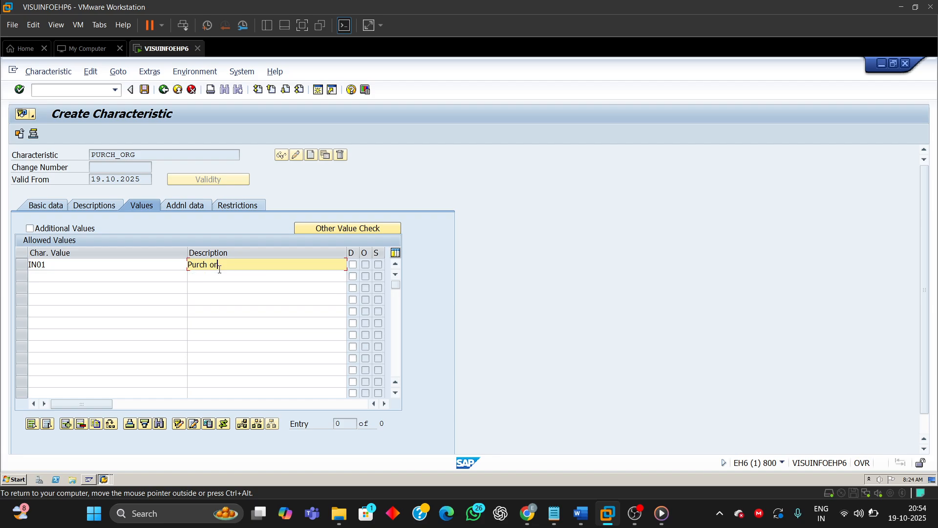
key(BackSpace)
key(BackSpace)
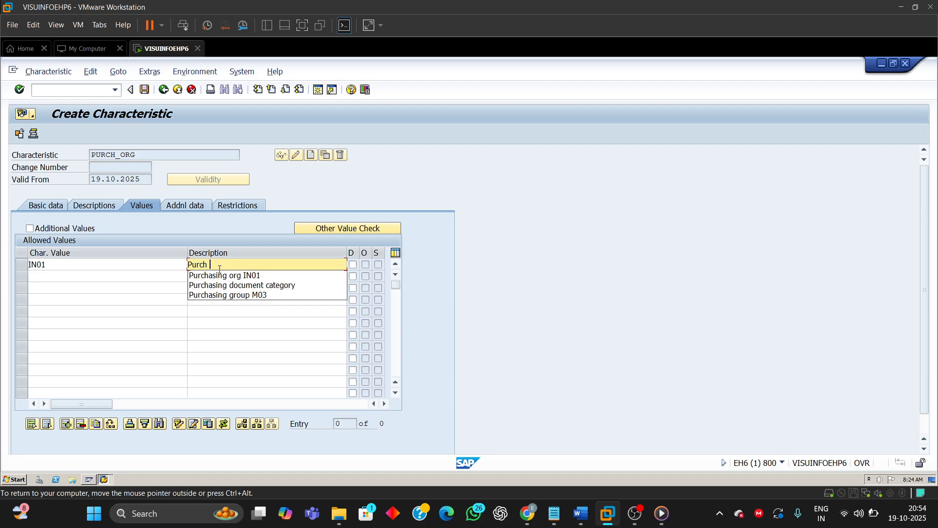
click(229, 276)
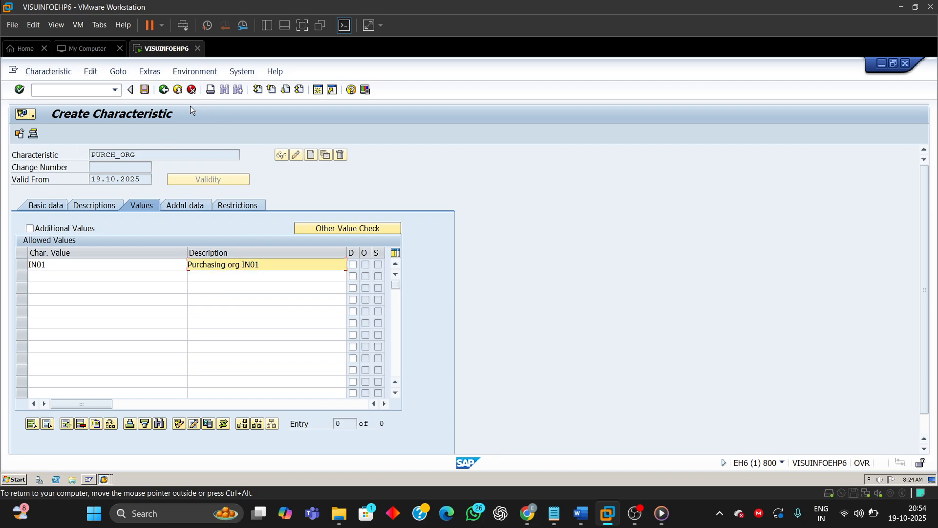
click(144, 90)
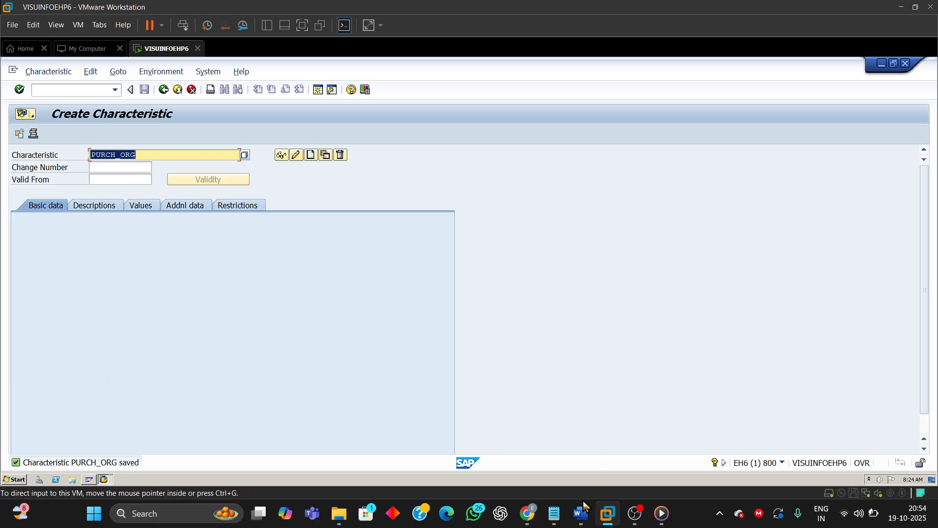
click(581, 516)
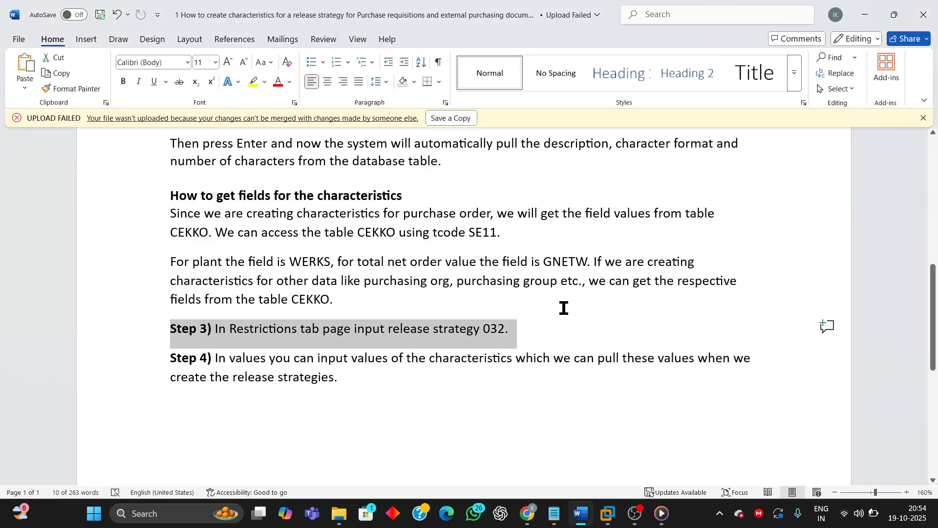
Step: Review the guide's introduction for the total net order value characteristic name ORDER_VALUE
scroll(563, 308, up, 5)
scroll(564, 307, up, 3)
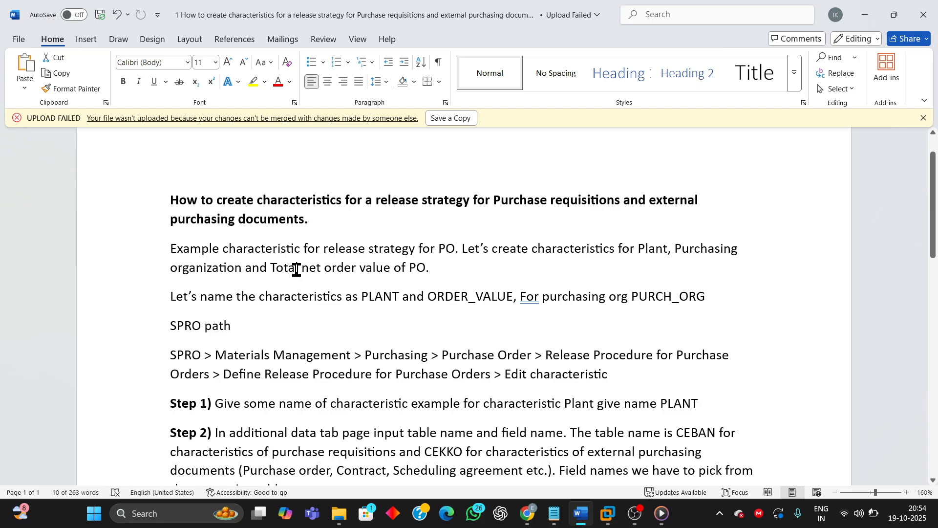
drag(428, 267, 285, 264)
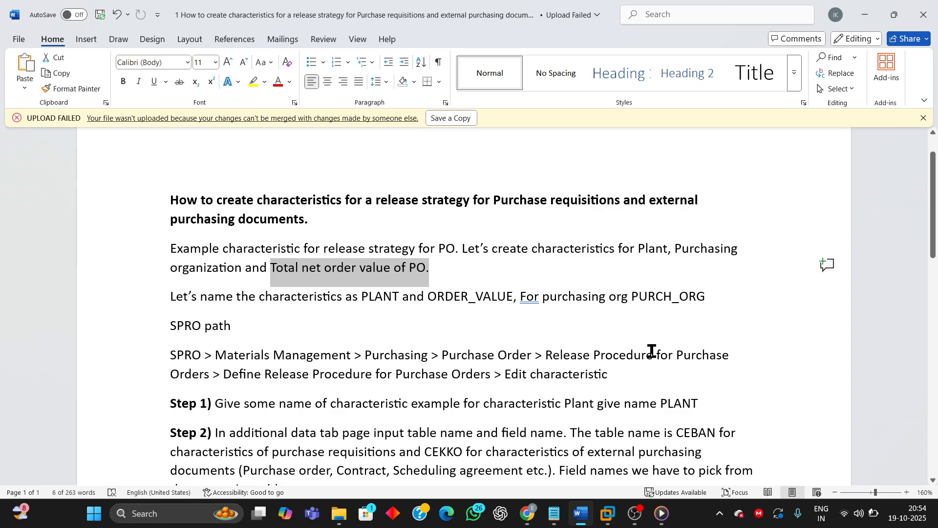
click(429, 297)
drag(429, 297, 499, 297)
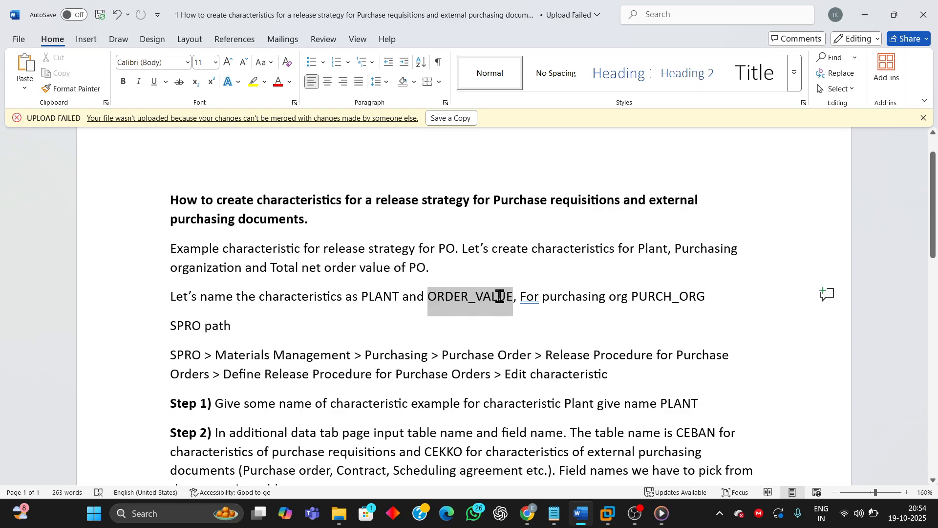
mouse_move(610, 511)
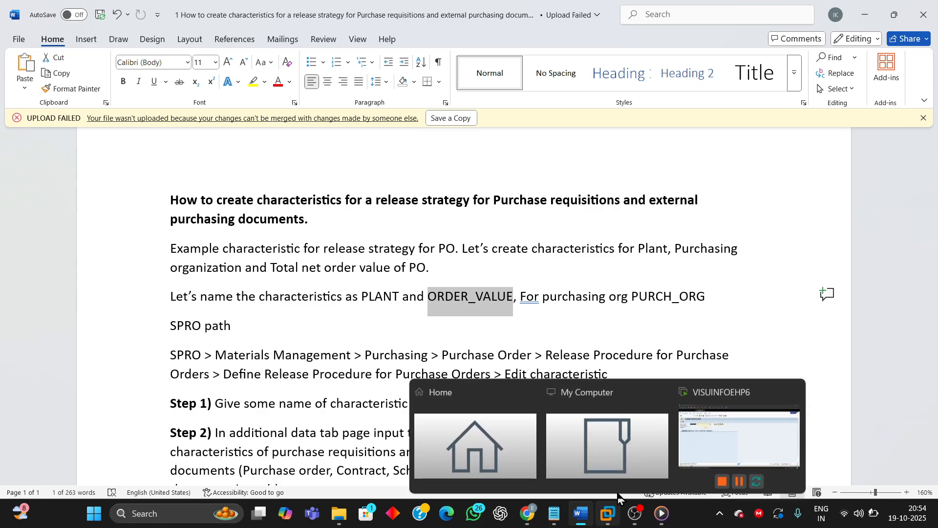
Step: Start creating a new characteristic named ORDER_VALUE in SAP
click(708, 429)
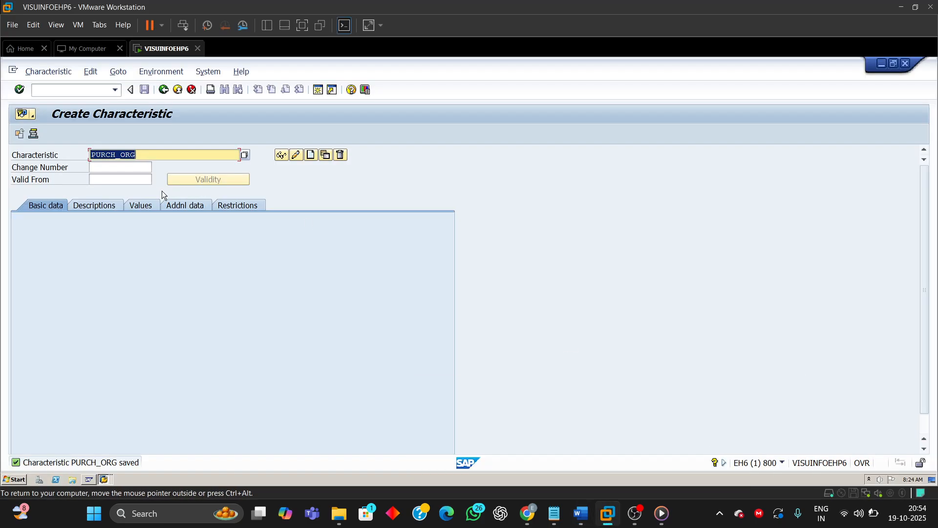
text(ORDER_VALUE)
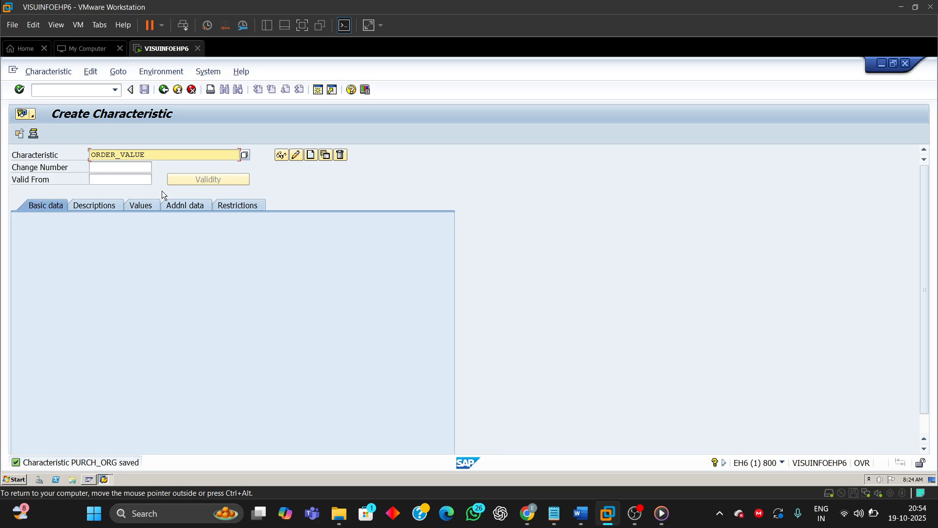
click(310, 159)
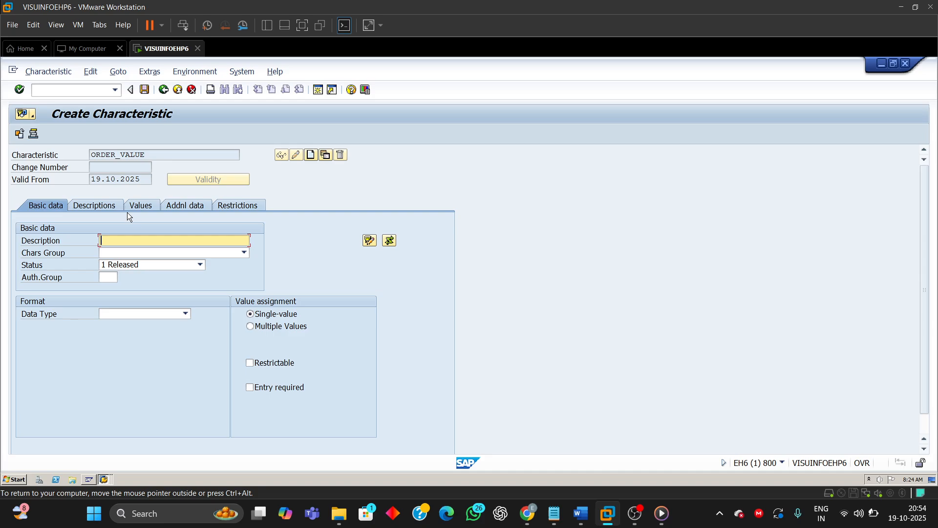
Step: Set the table name CEKKO in the characteristic's additional data reference
click(175, 206)
click(117, 242)
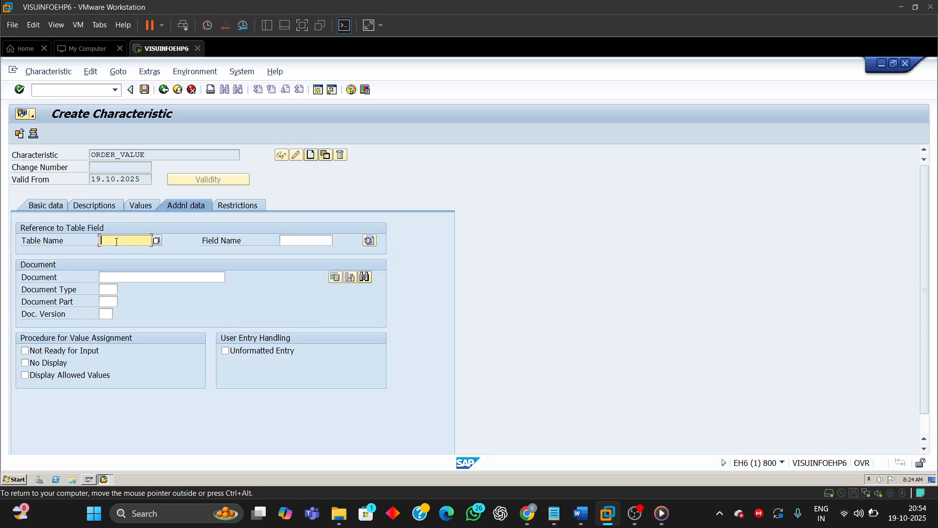
text(CEKKO)
click(283, 241)
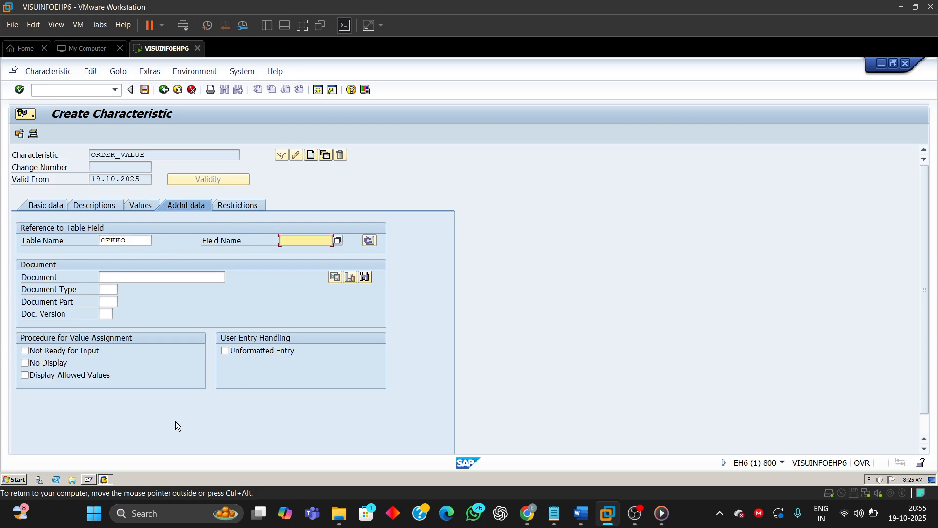
Step: Look up the total net order value field in the CEKKO dictionary structure
click(105, 479)
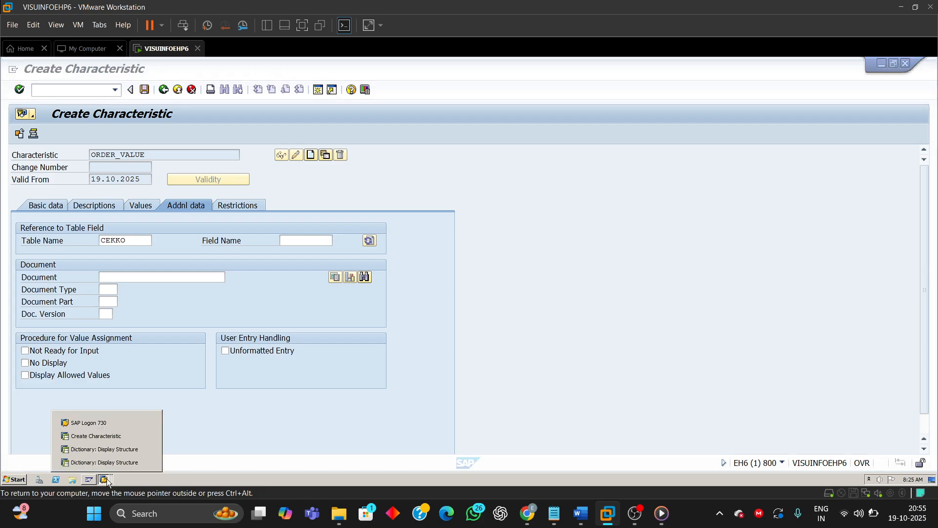
click(115, 454)
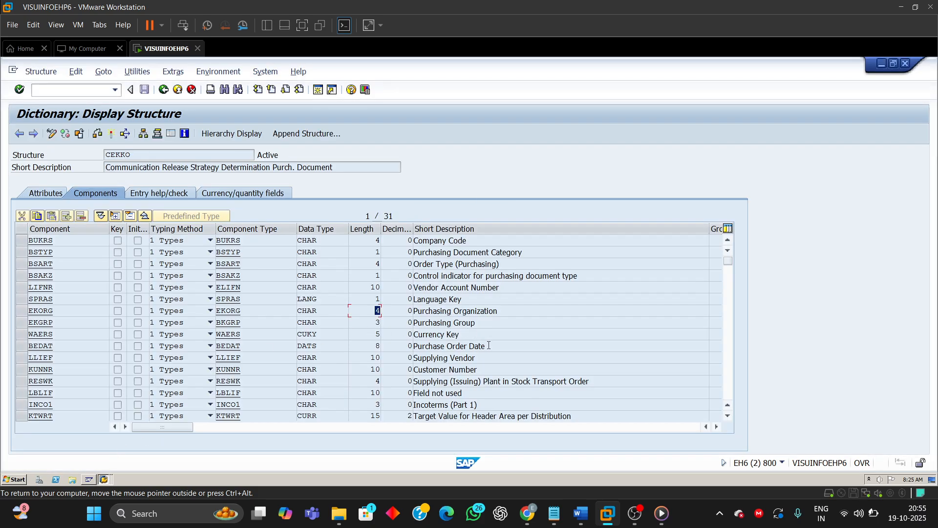
click(729, 379)
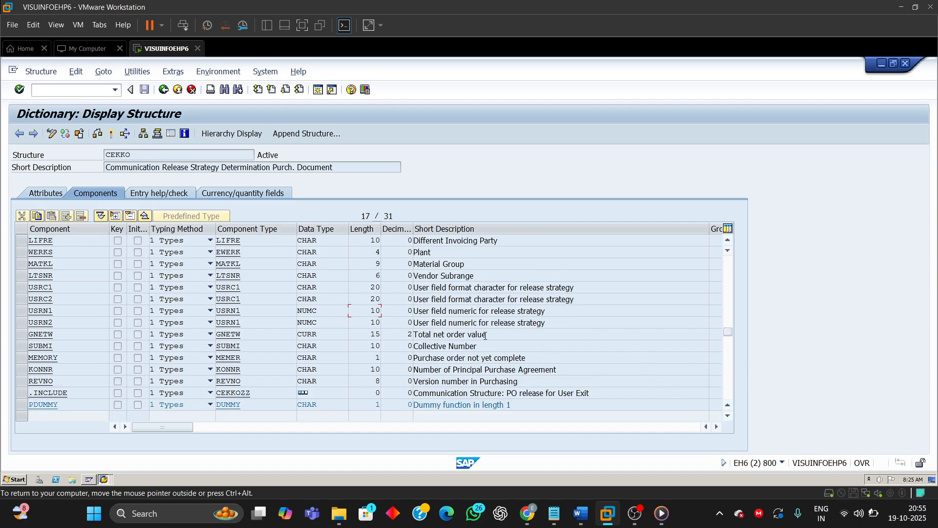
drag(485, 335, 413, 335)
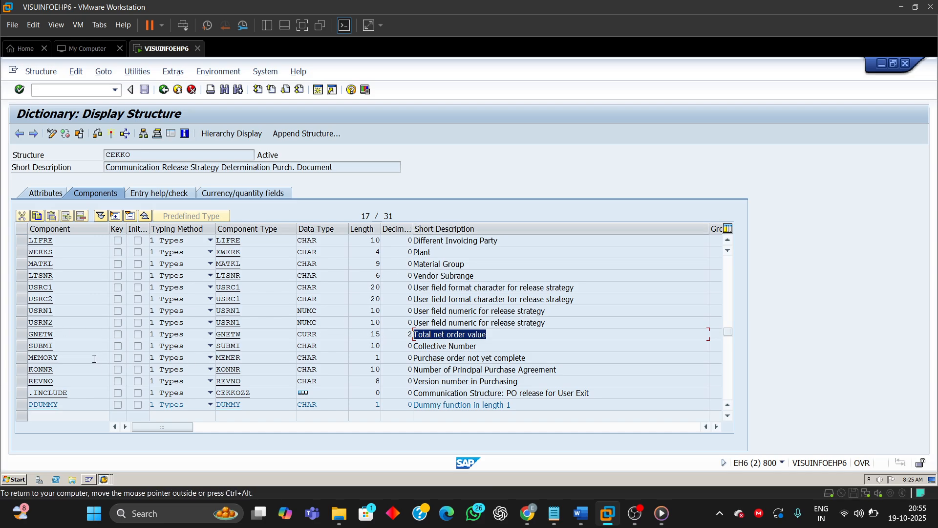
drag(58, 334, 2, 338)
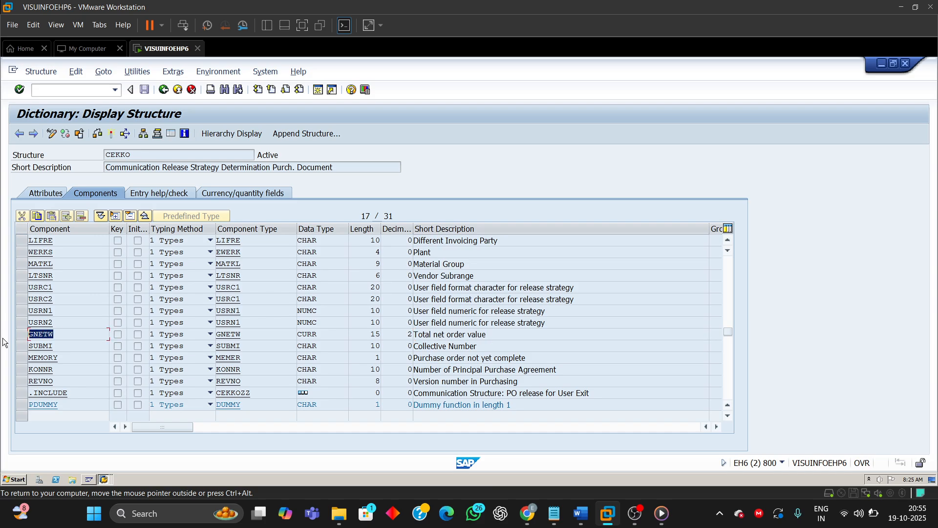
click(22, 334)
click(22, 337)
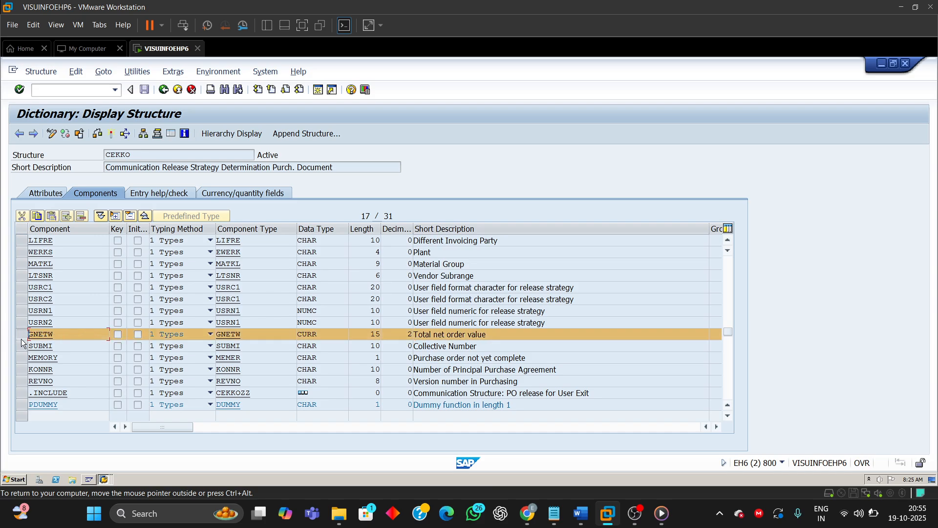
click(67, 337)
drag(31, 336, 54, 335)
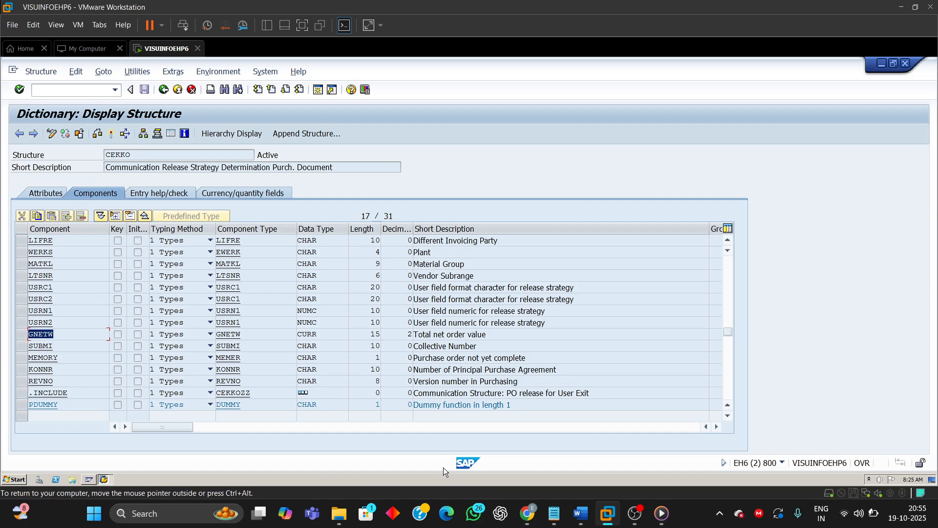
Step: Enter the field name GNETW for ORDER_VALUE and acknowledge the format information messages
click(93, 482)
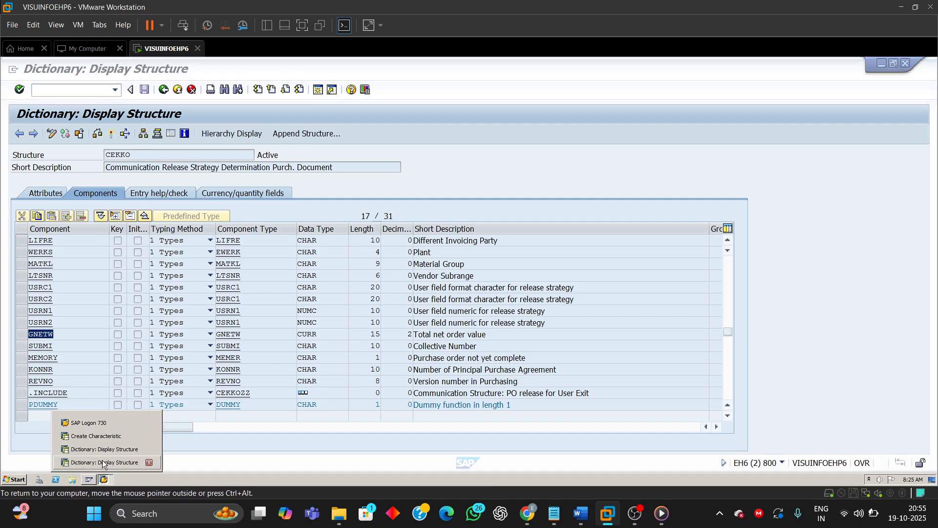
click(101, 438)
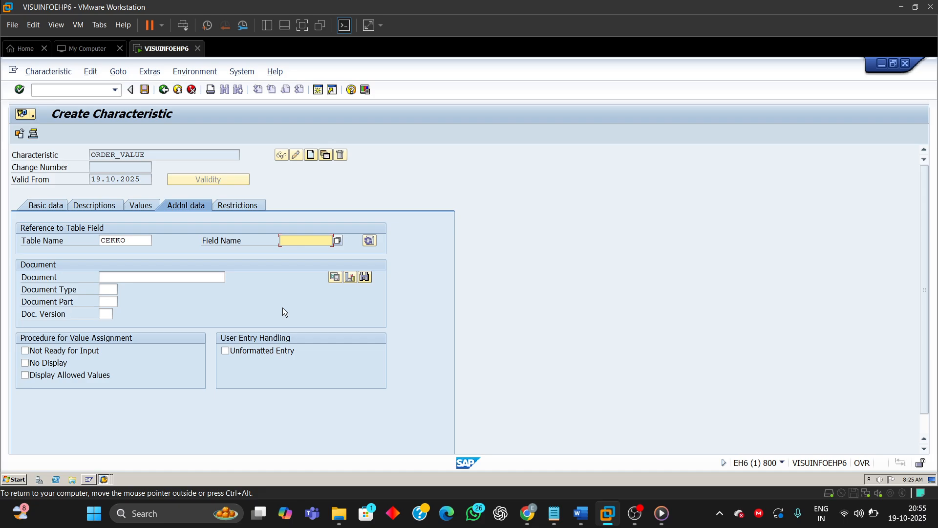
text(GN)
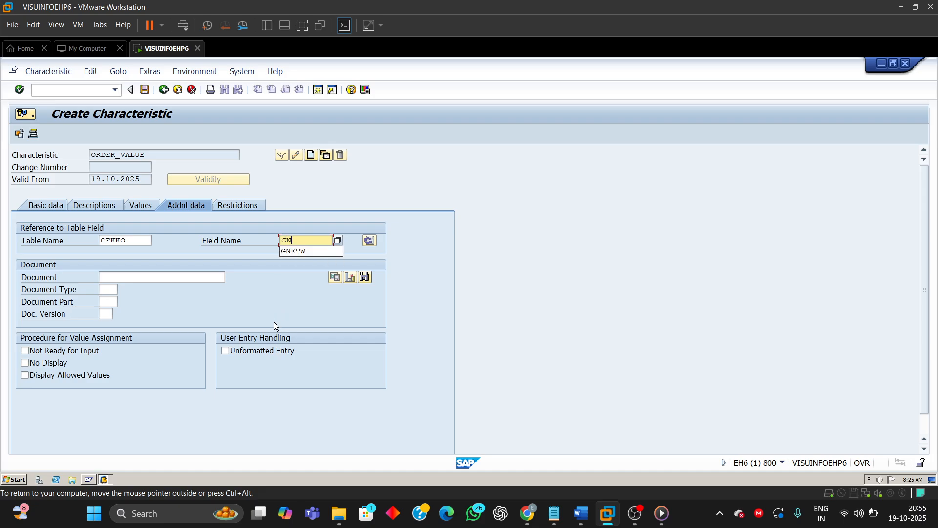
text(ETW)
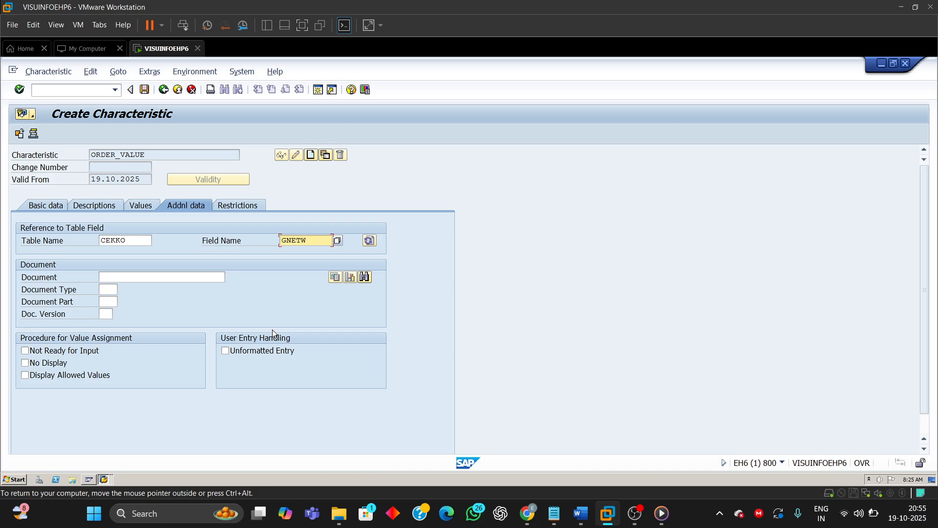
key(Return)
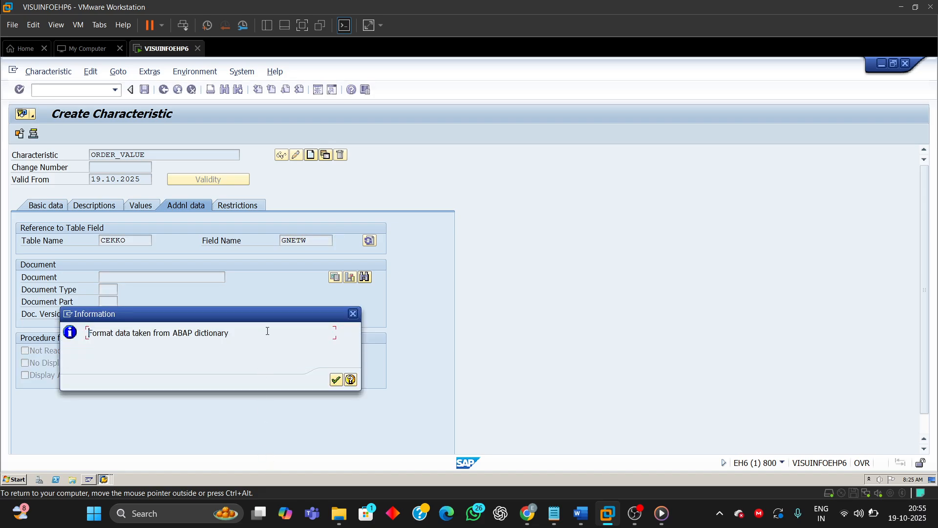
drag(268, 317, 315, 297)
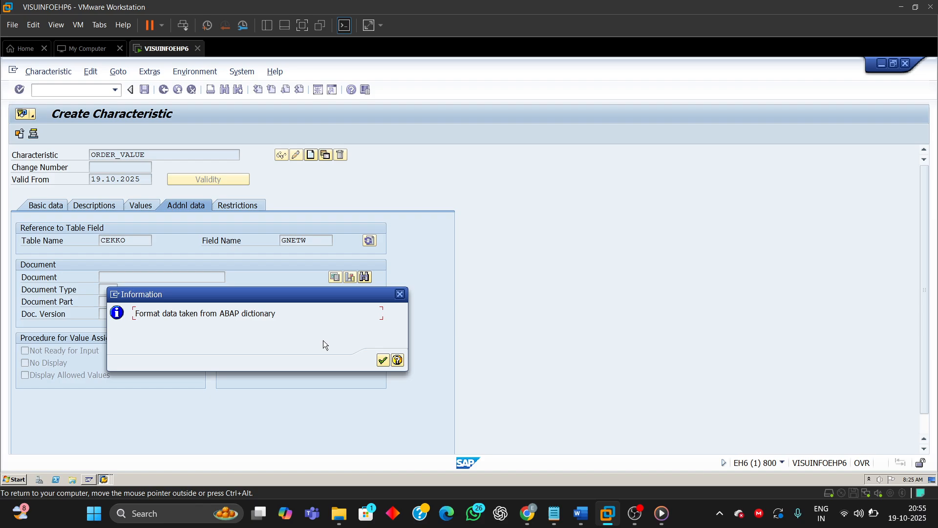
click(383, 361)
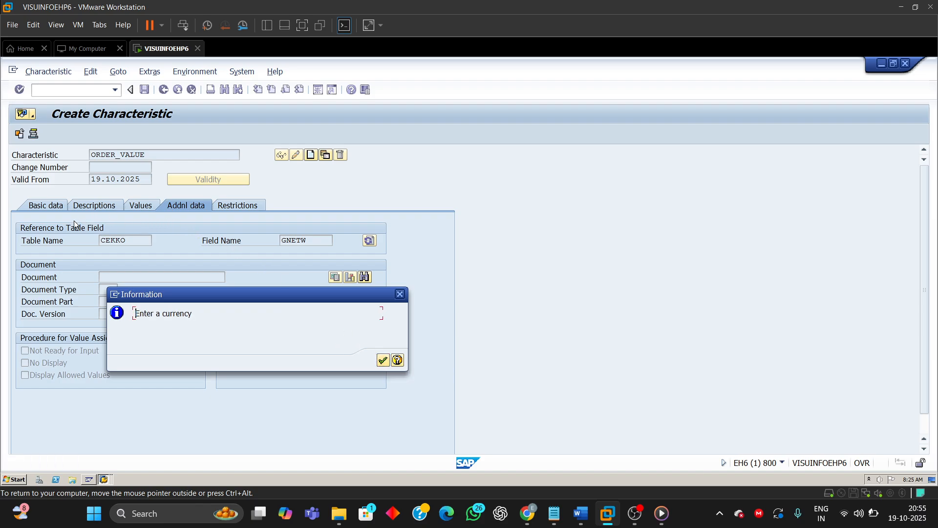
click(383, 362)
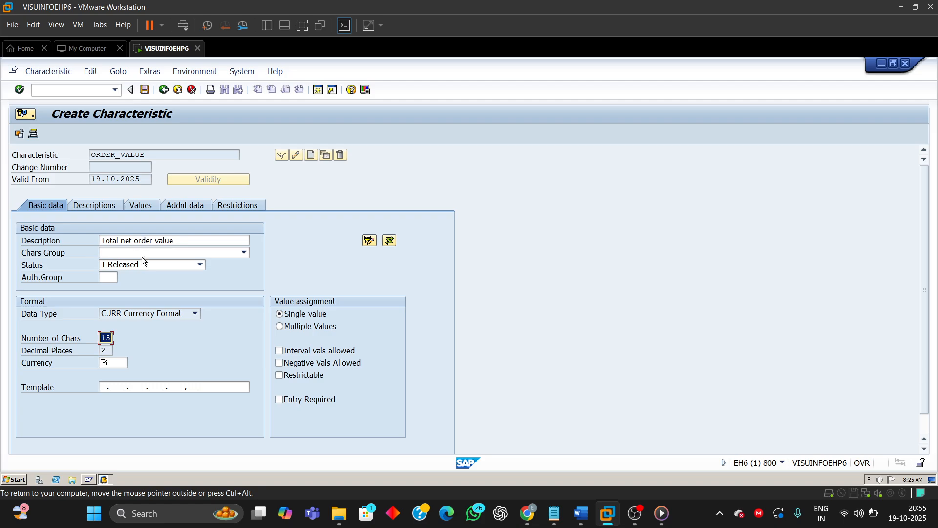
Step: Review the description and currency format data taken over for ORDER_VALUE
drag(176, 242, 100, 240)
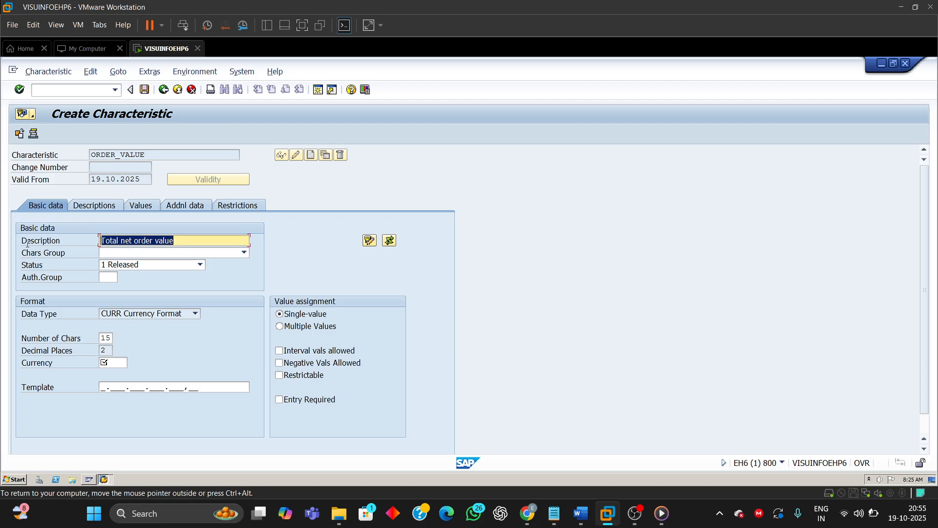
click(105, 338)
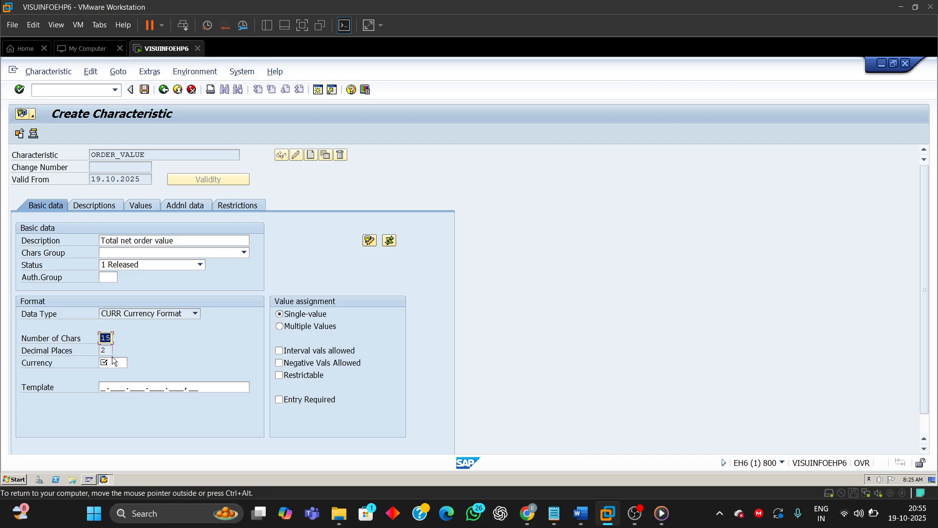
key(Tab)
click(118, 314)
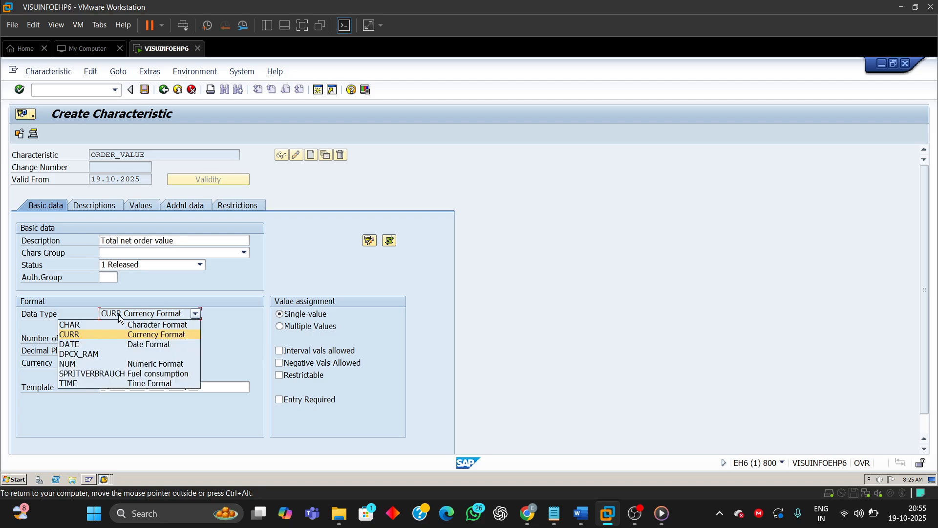
click(118, 315)
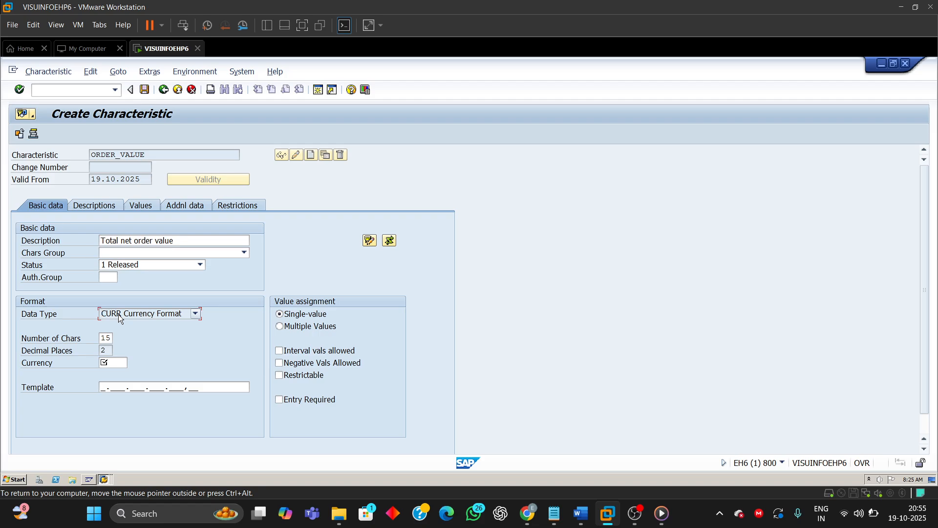
Step: Compare GNETW's data type, length and decimal places in the CEKKO structure
click(112, 480)
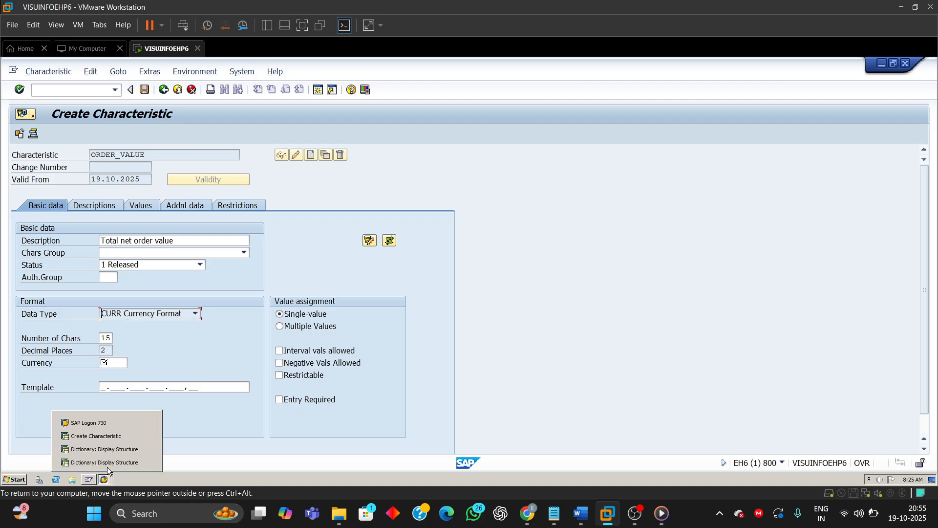
click(107, 451)
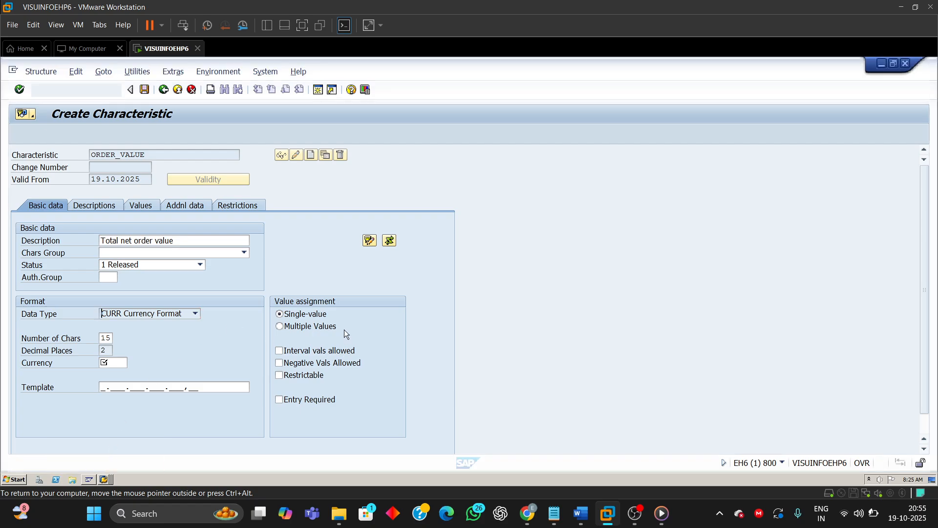
click(103, 480)
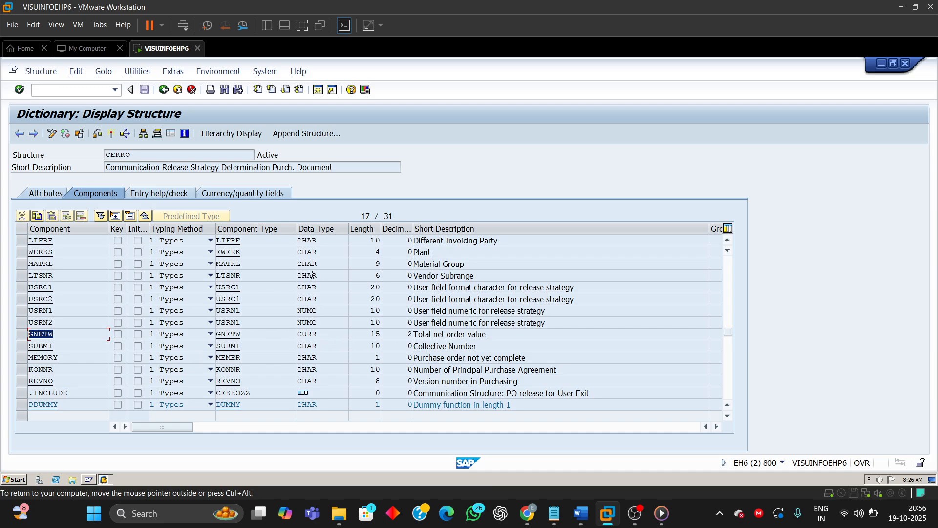
double_click(324, 334)
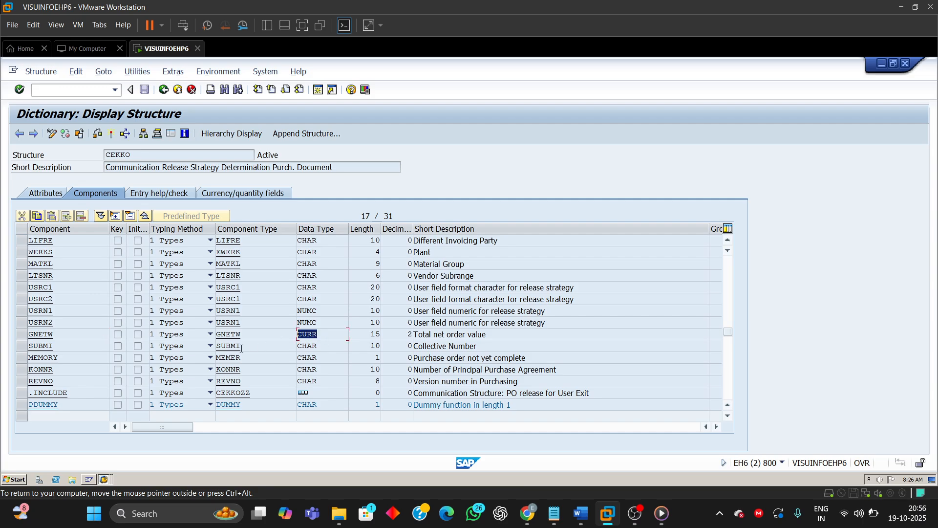
drag(366, 333, 396, 332)
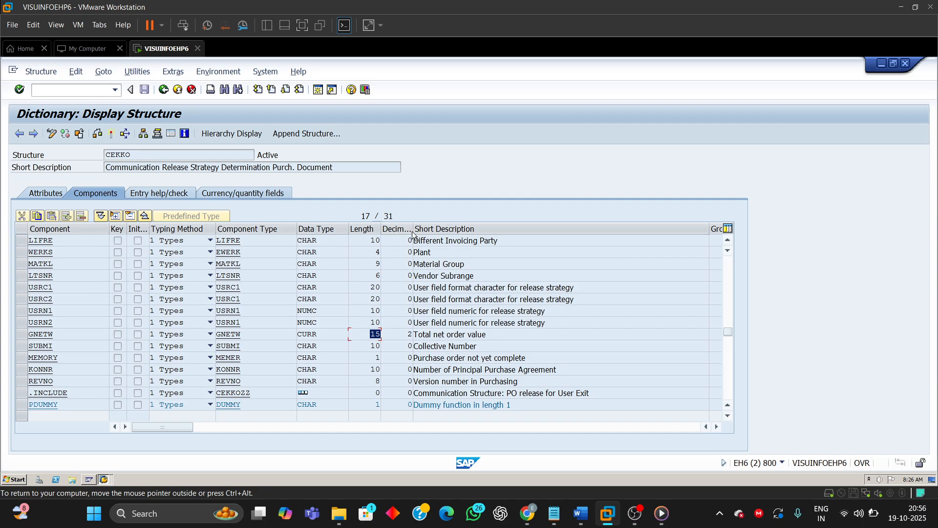
drag(412, 233, 437, 233)
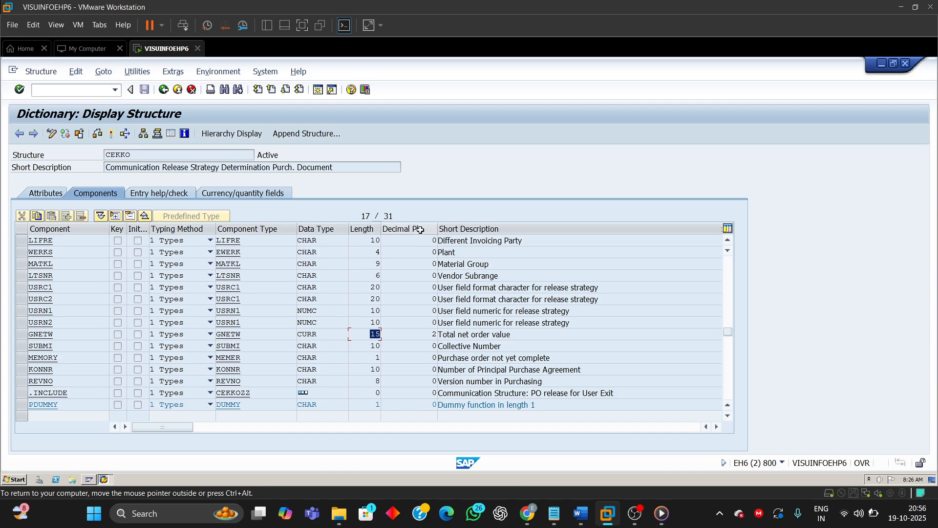
click(434, 333)
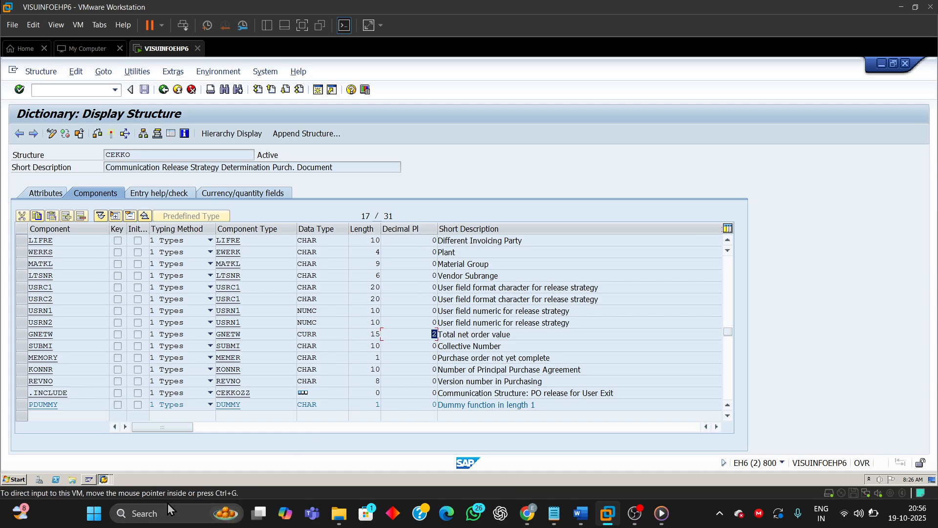
Step: Set the ORDER_VALUE currency to INR and switch value assignment to multiple values with intervals allowed
click(105, 479)
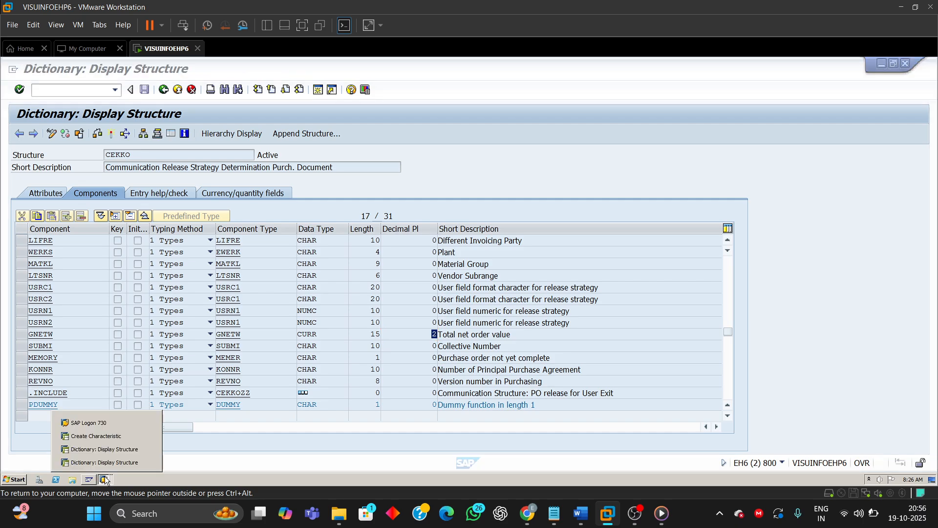
click(101, 436)
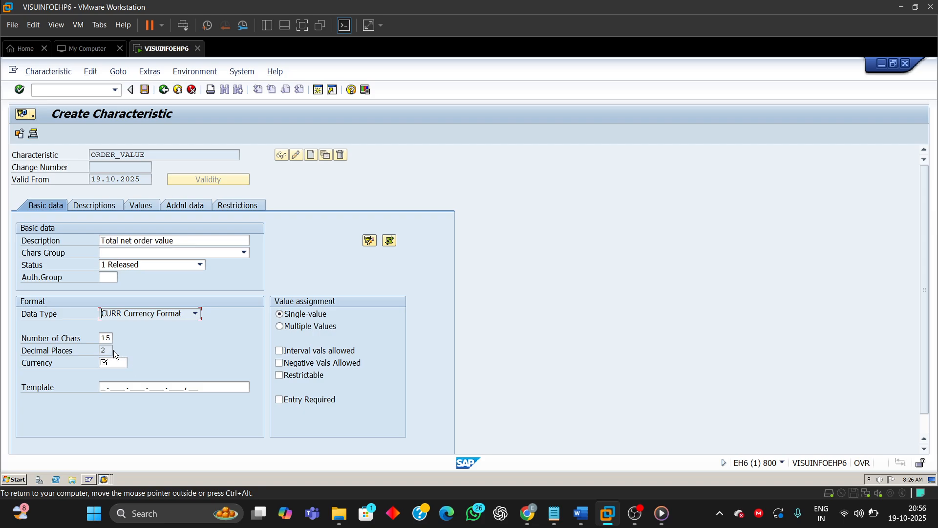
click(108, 362)
text(INR)
key(BackSpace)
key(BackSpace)
key(BackSpace)
text(EUR)
key(BackSpace)
key(BackSpace)
key(BackSpace)
text(USD)
key(BackSpace)
key(BackSpace)
key(BackSpace)
text(INR)
click(280, 327)
Step: Check the guide's restriction step, then restrict ORDER_VALUE to class type 032
click(584, 507)
scroll(463, 354, down, 5)
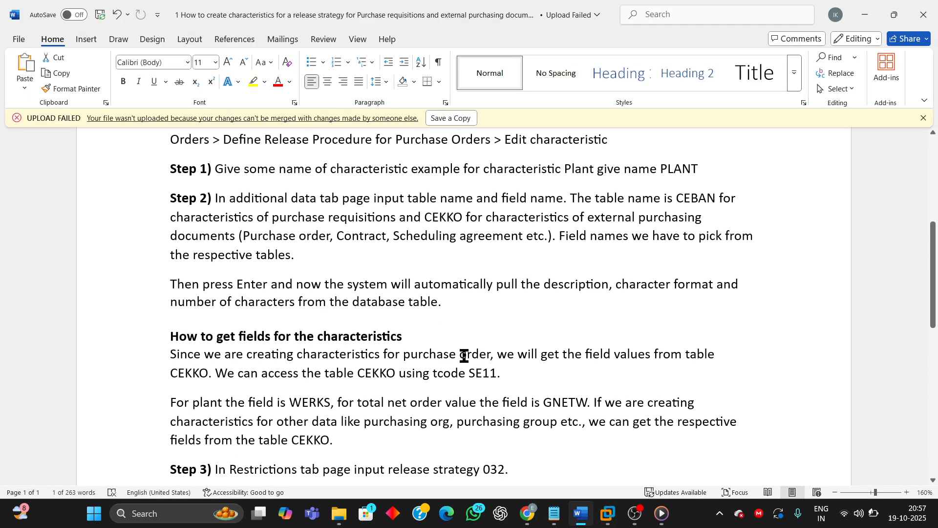
scroll(246, 420, down, 4)
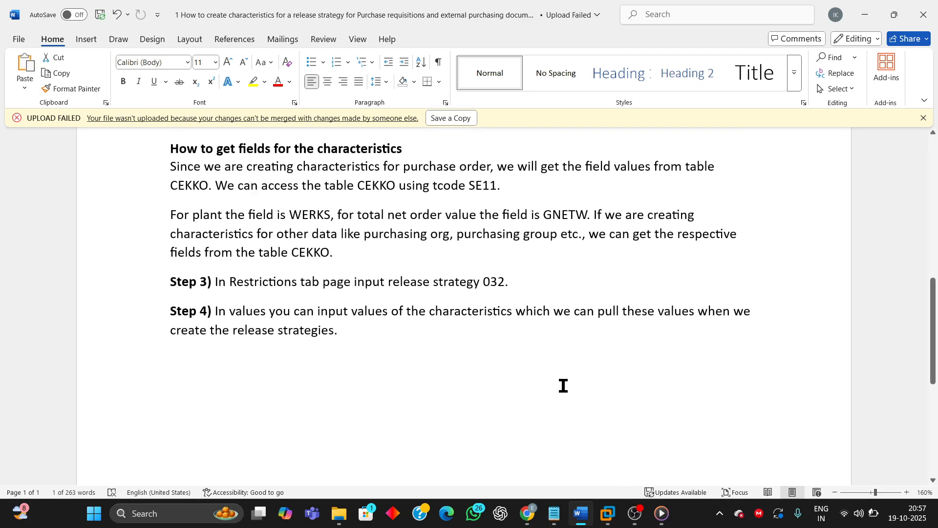
mouse_move(608, 513)
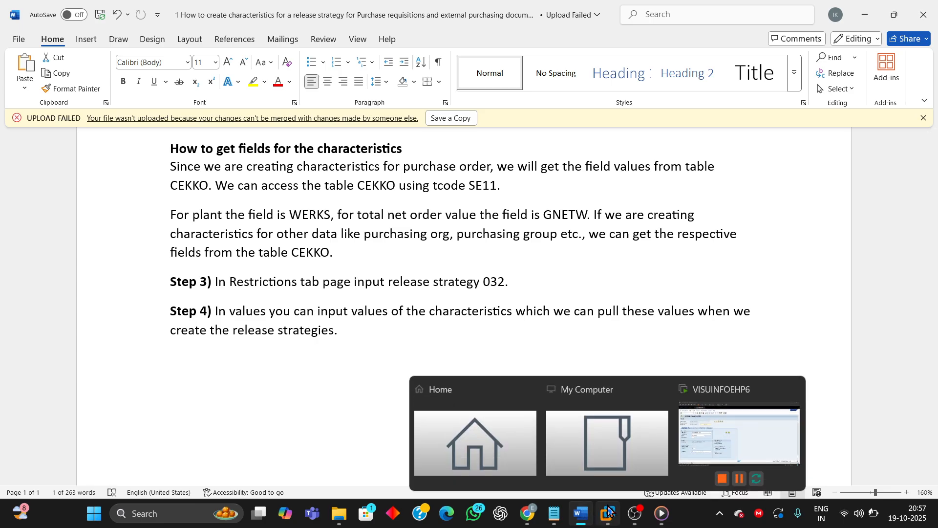
click(699, 438)
click(246, 206)
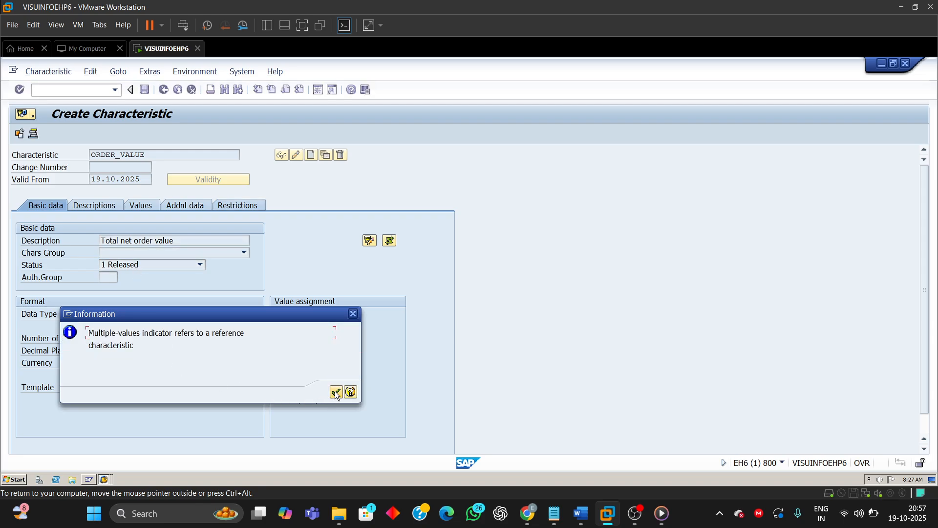
click(336, 393)
text(032)
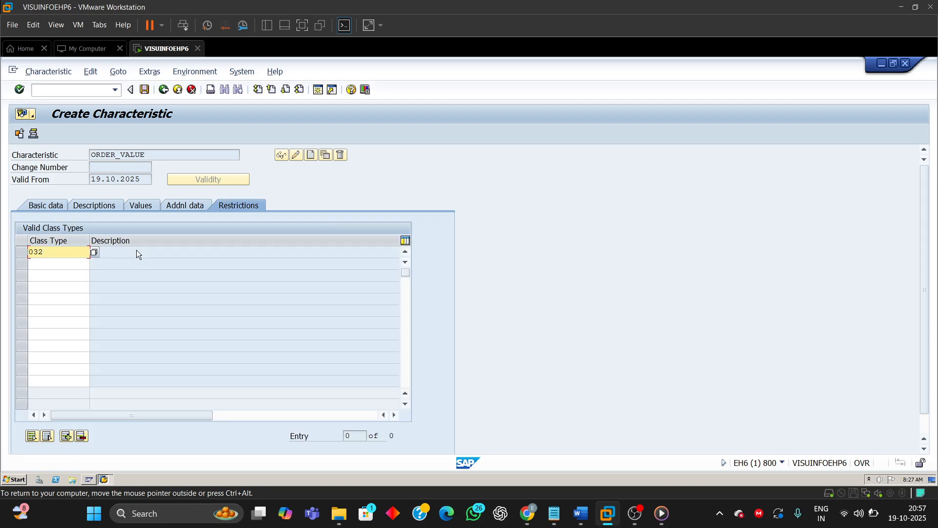
key(Return)
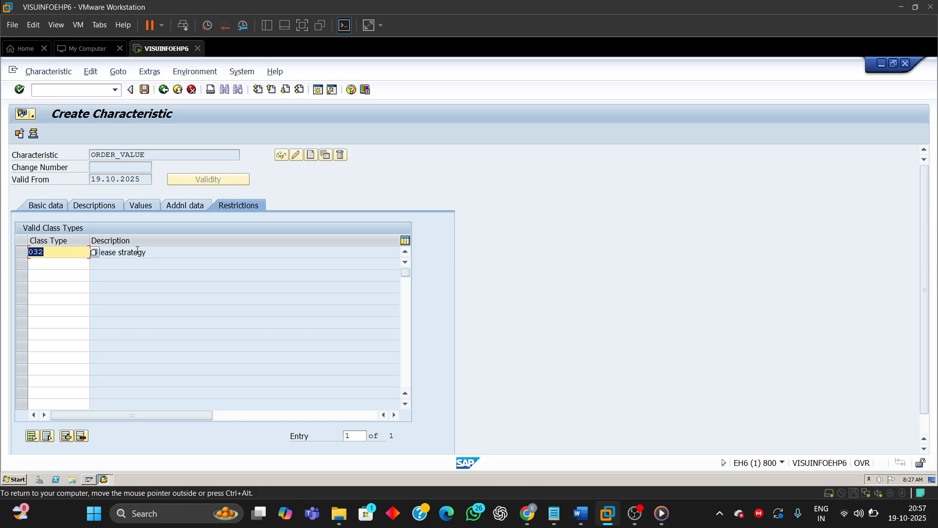
Step: Enter the allowed value interval 50000 - 100000 for ORDER_VALUE
click(139, 206)
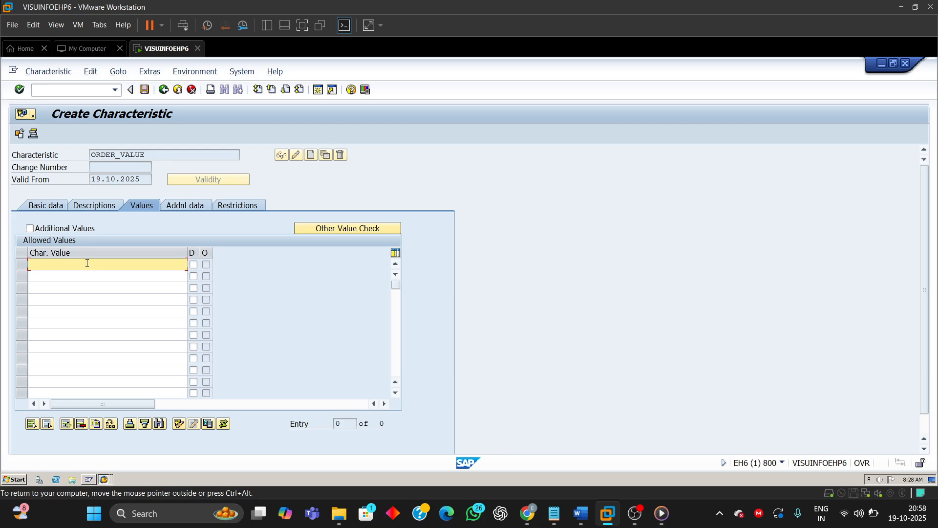
text(50000)
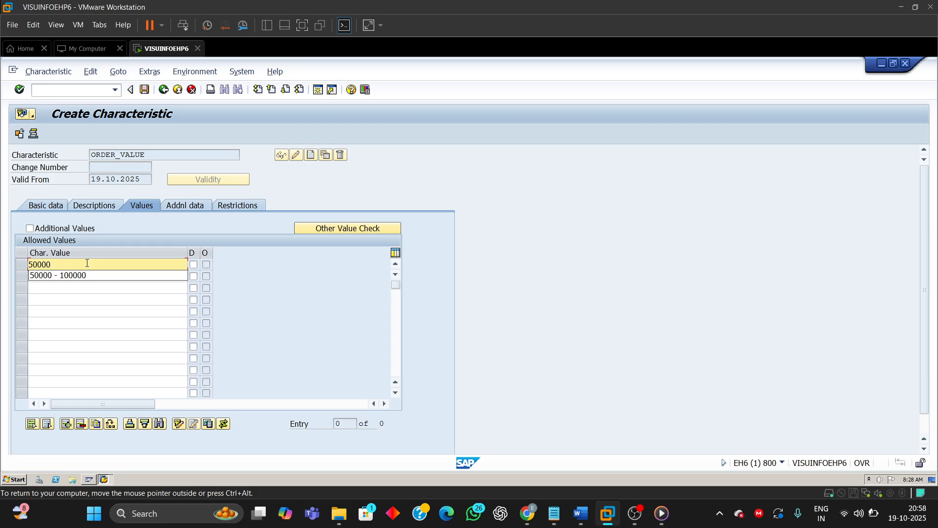
text( - 100000)
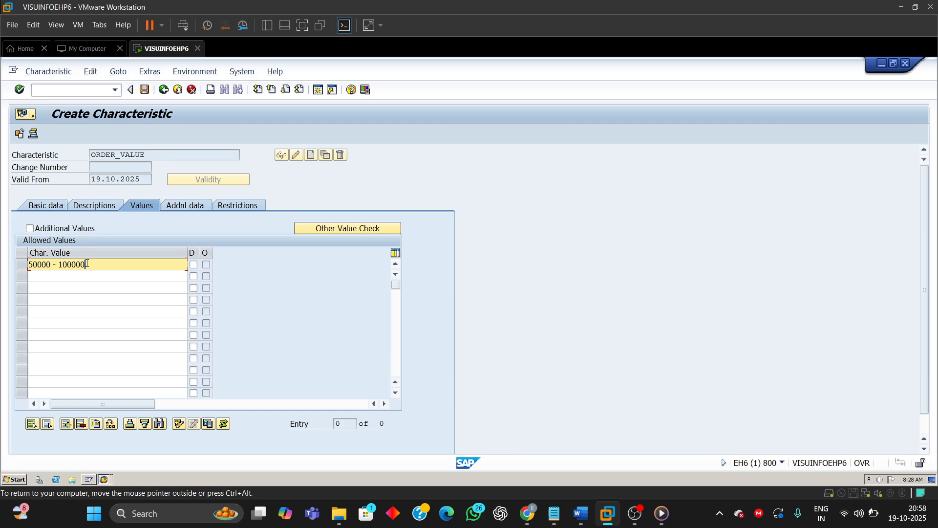
key(Return)
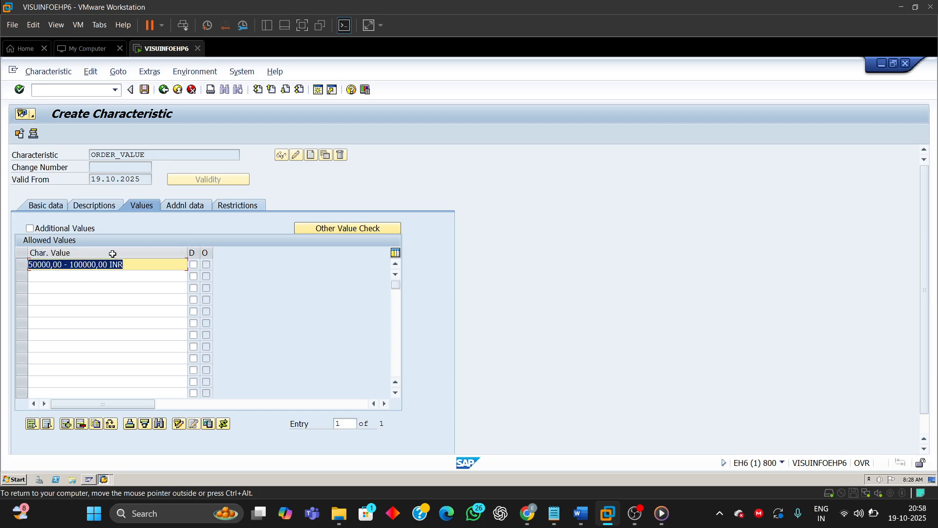
click(128, 263)
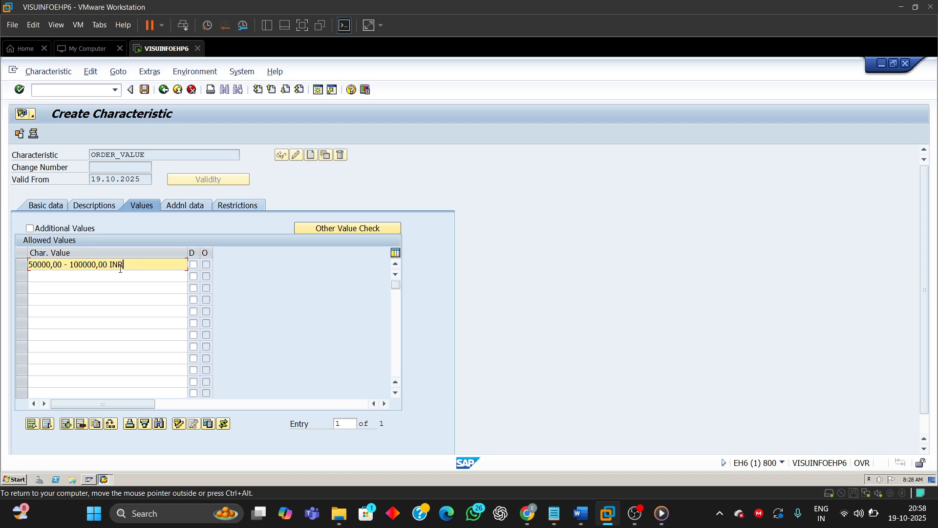
Step: Switch the currency to EUR and view the value interval
click(48, 204)
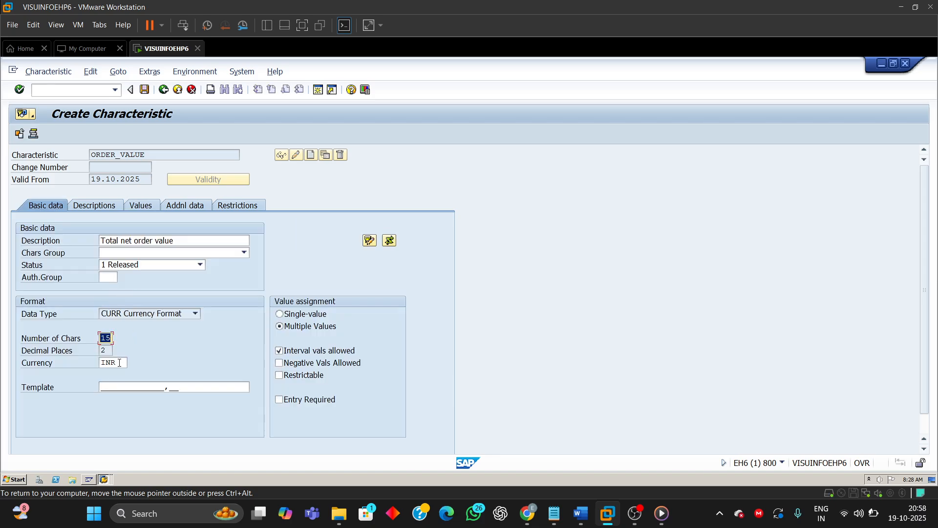
click(117, 363)
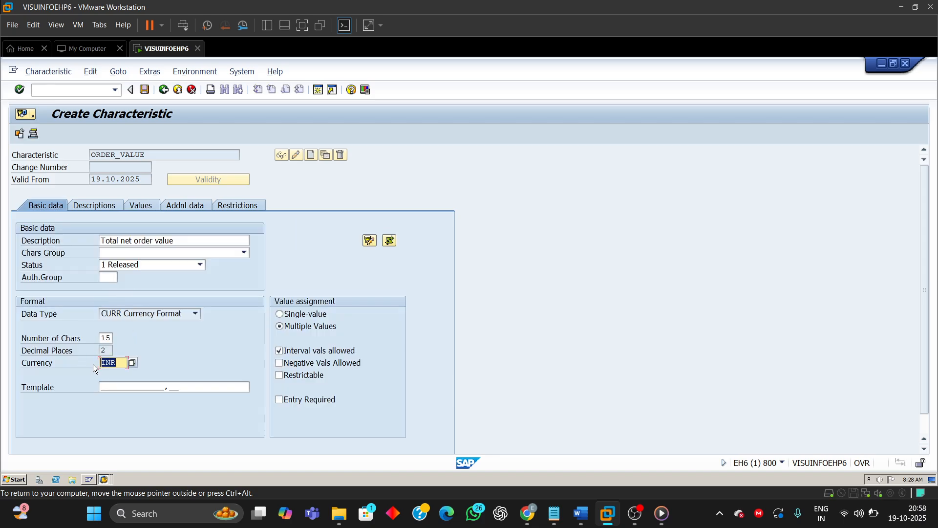
text(EUR)
click(142, 206)
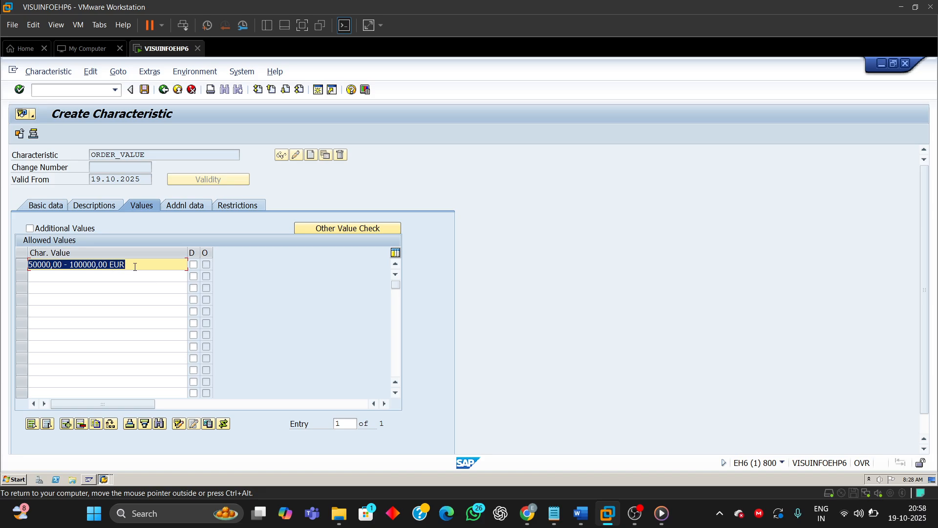
click(130, 268)
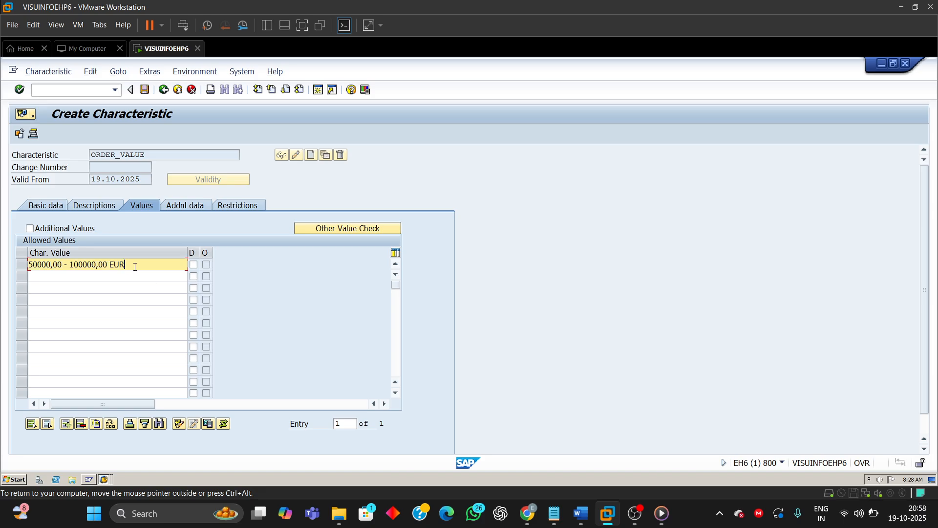
Step: Switch the currency to USD and view the value interval
click(54, 205)
double_click(120, 363)
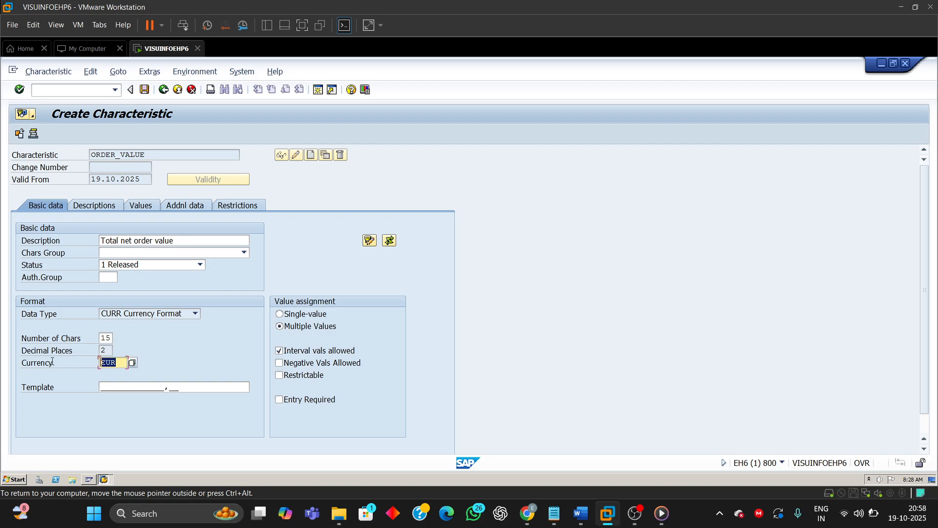
text(USD)
click(140, 210)
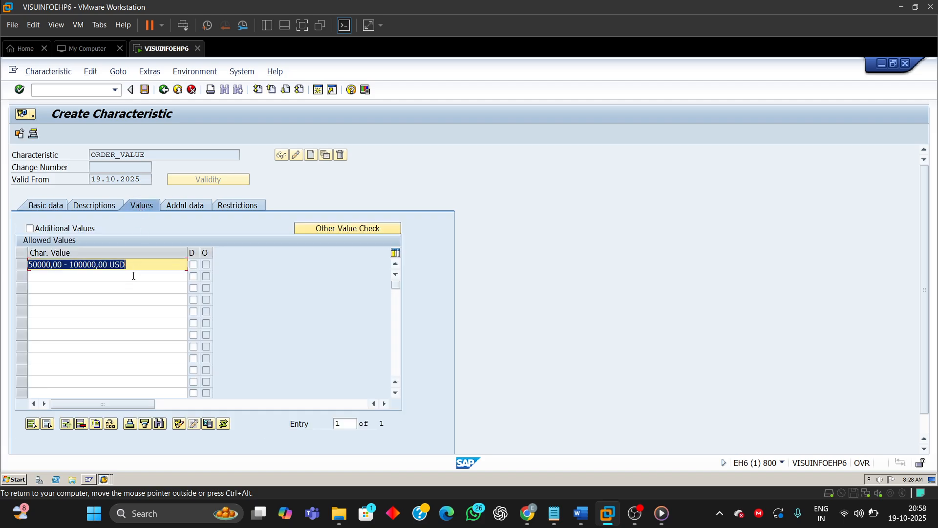
click(136, 268)
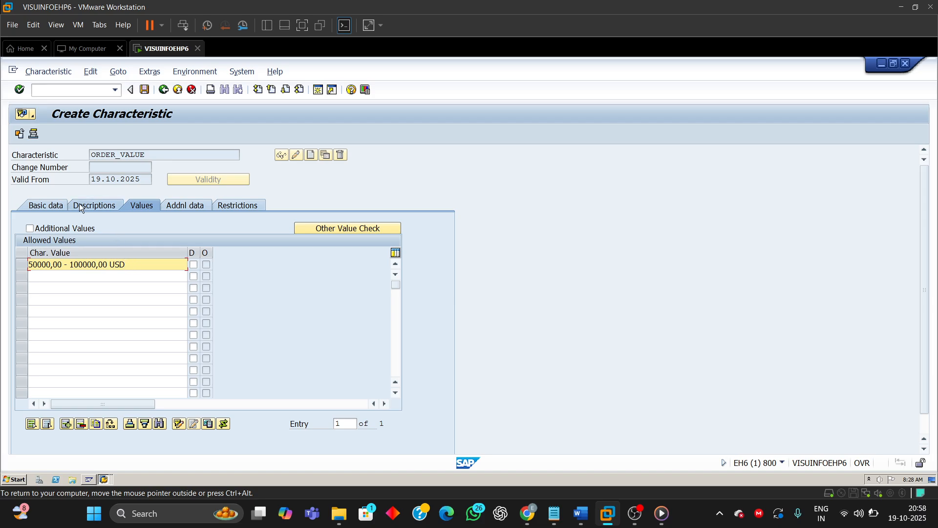
Step: Set the currency back to INR and view the value interval
click(53, 207)
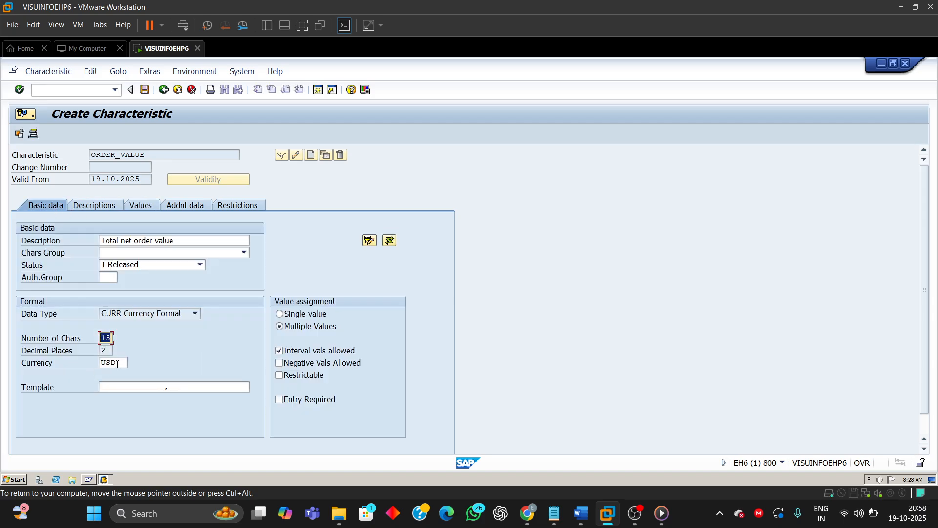
double_click(118, 364)
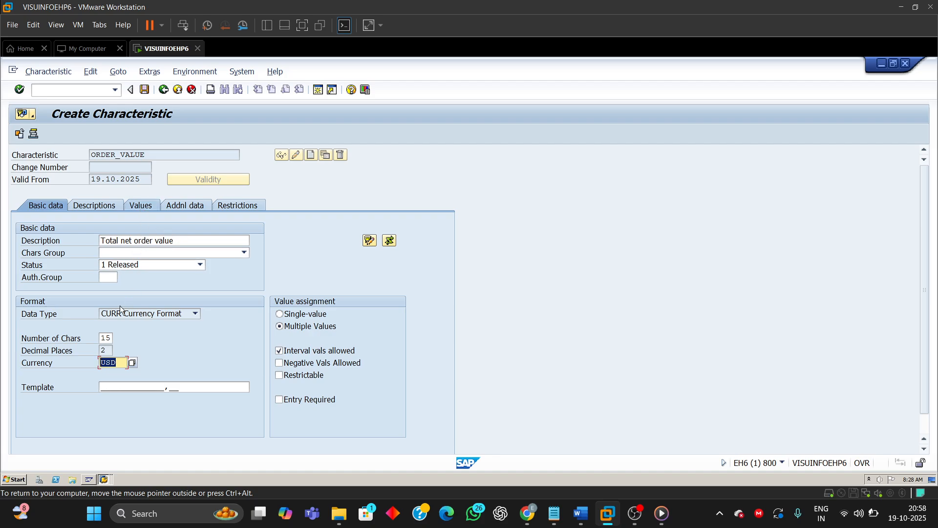
text(INR)
click(141, 208)
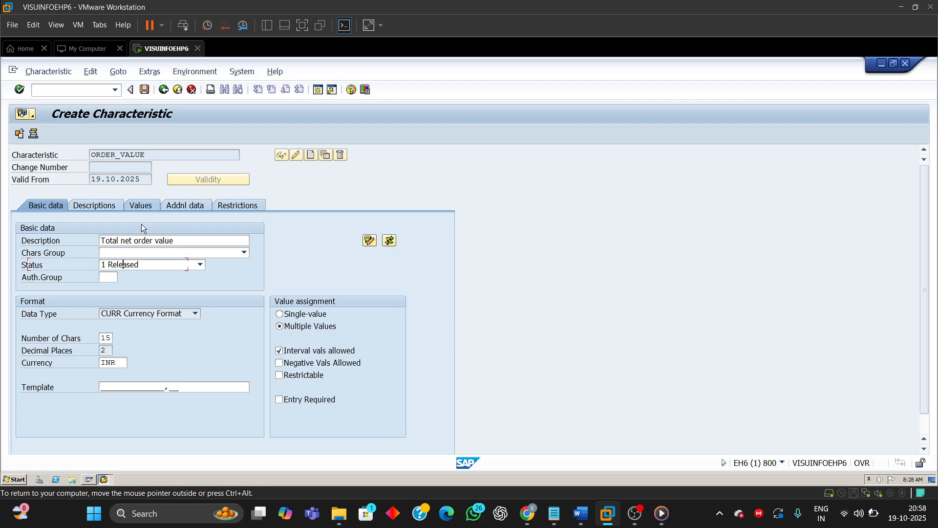
click(130, 267)
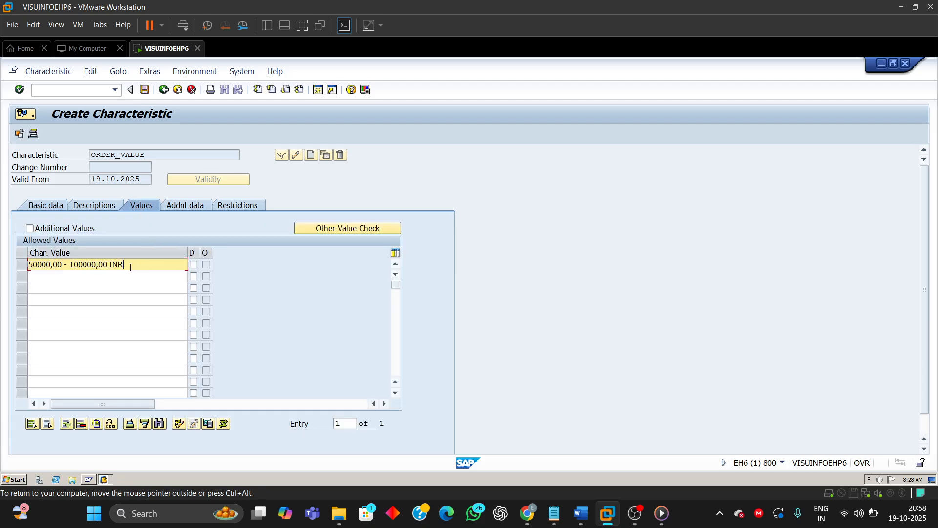
Step: Save the ORDER_VALUE characteristic and reopen it to review its allowed values
click(145, 89)
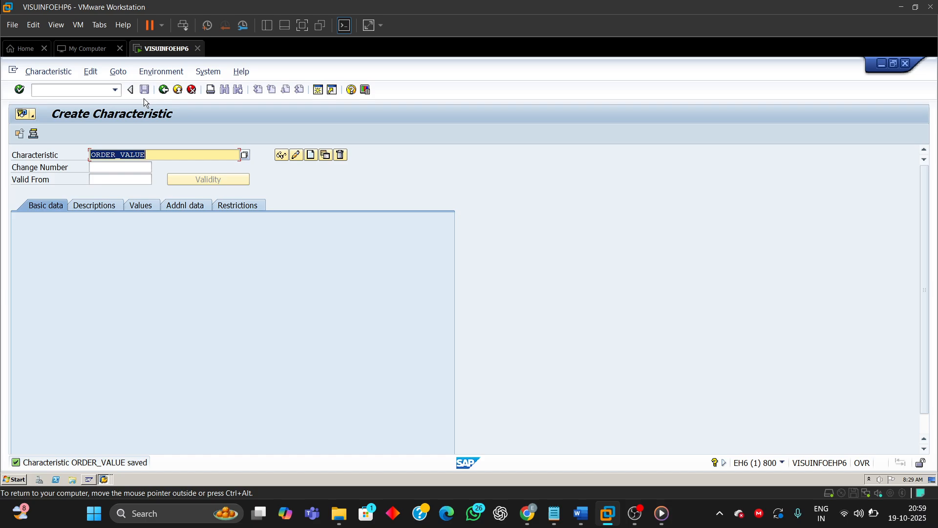
click(282, 157)
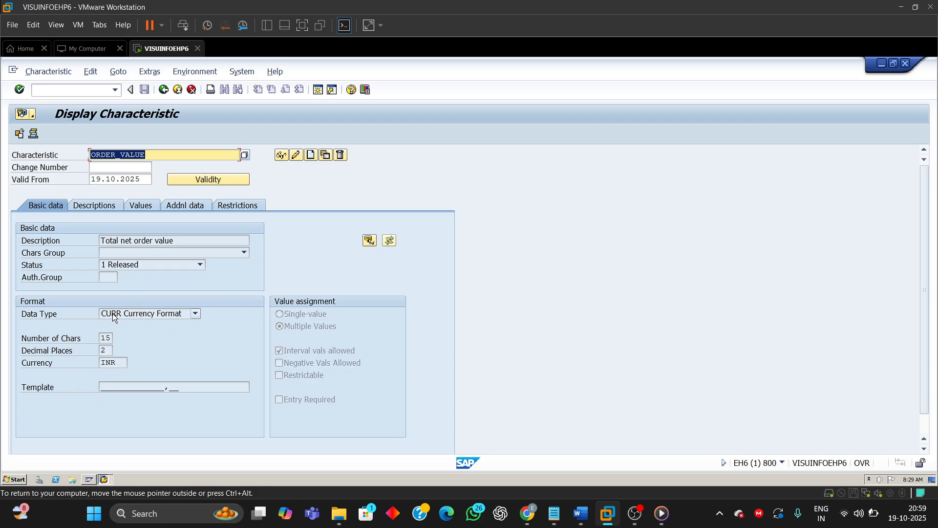
click(142, 206)
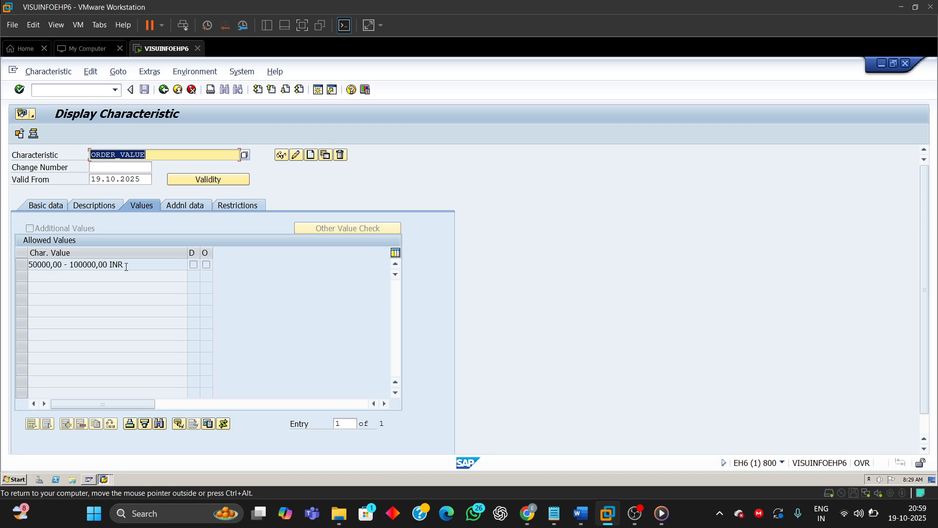
click(156, 267)
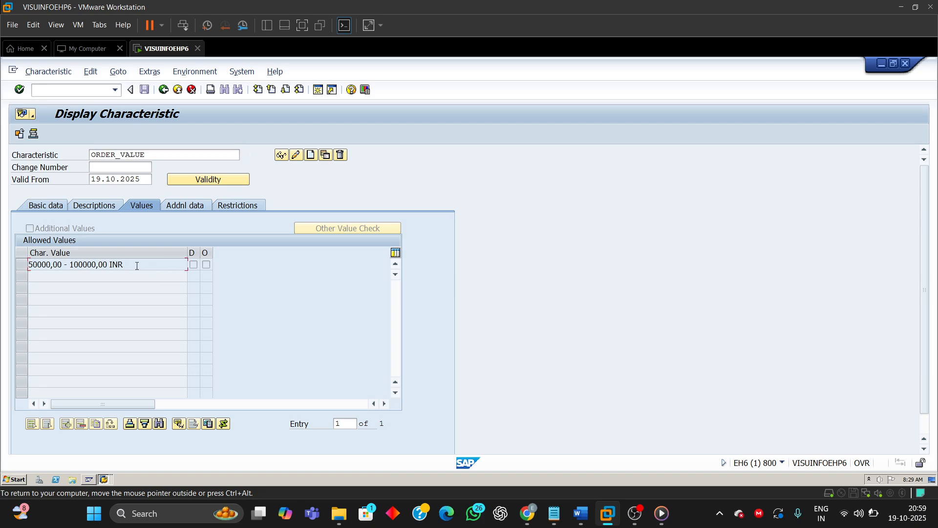
Step: Switch ORDER_VALUE to change mode and add the allowed interval 100000 - 150000
click(296, 157)
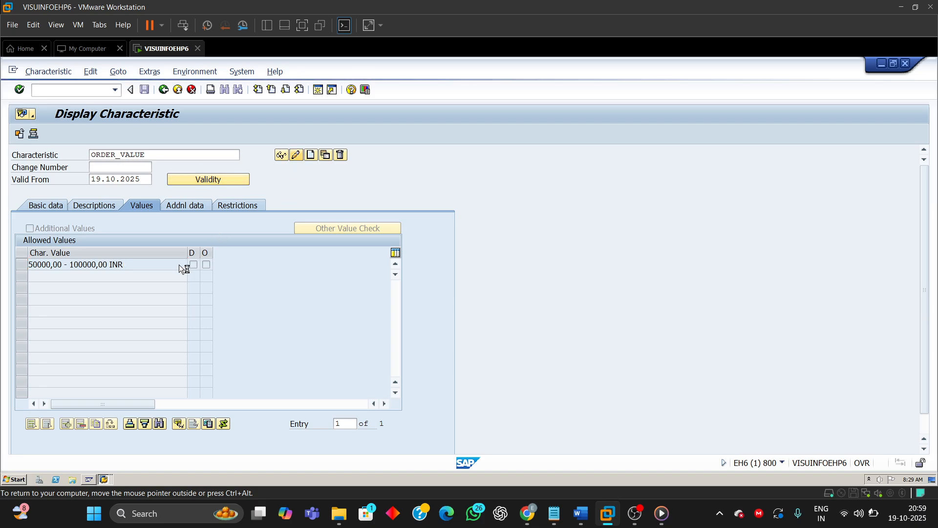
click(67, 276)
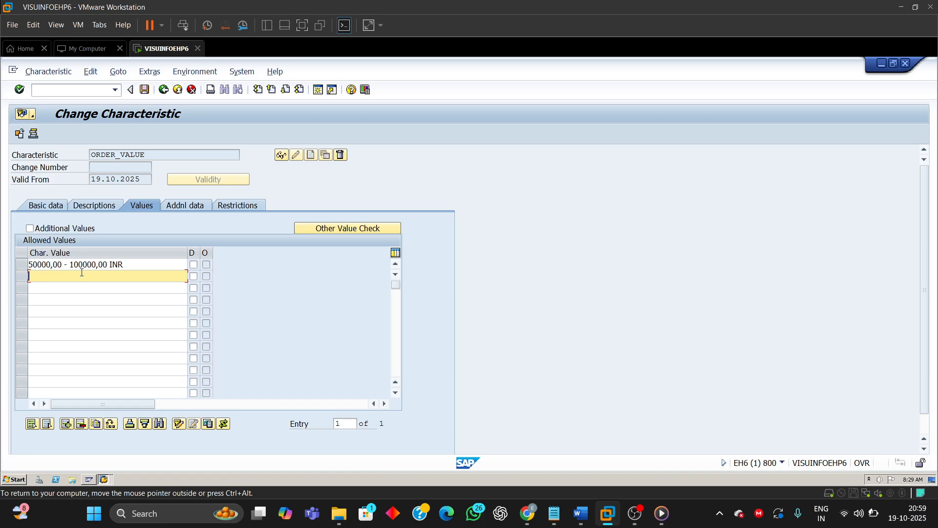
text(1)
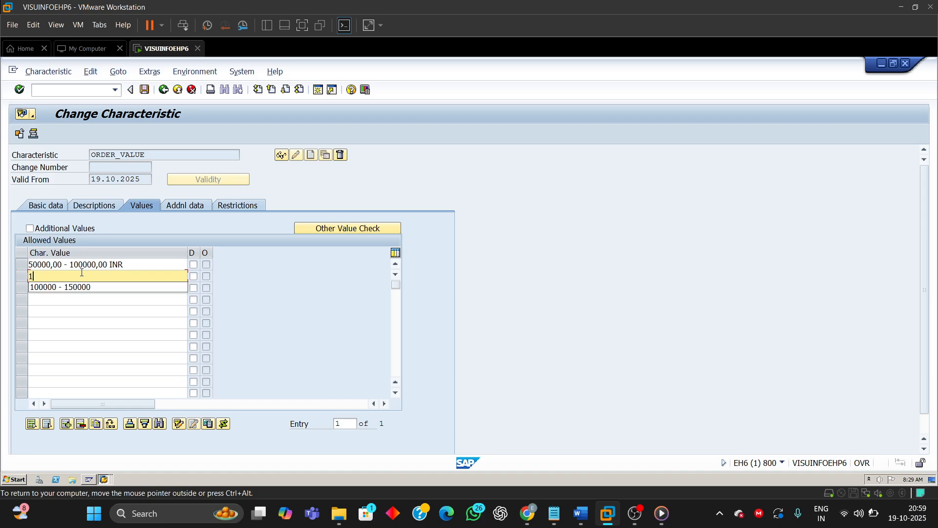
text(00000 - 150000)
key(Return)
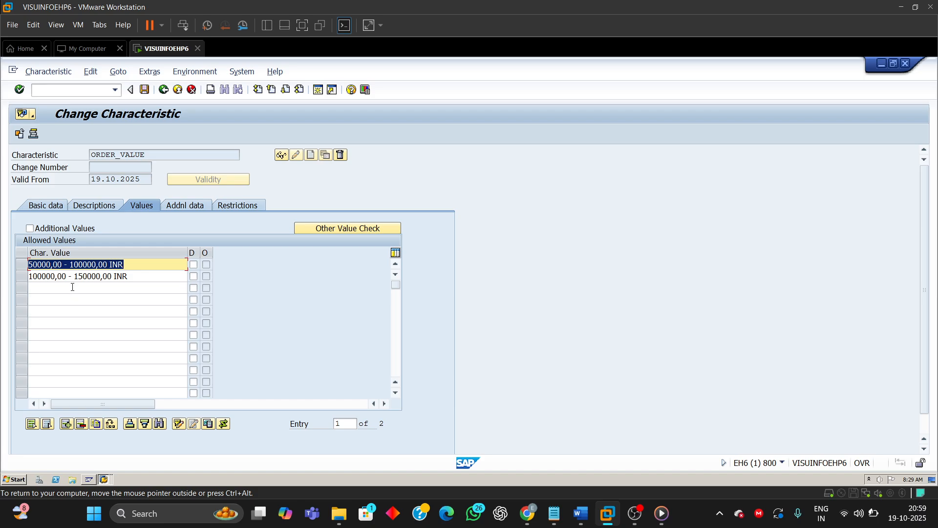
Step: Add the allowed interval 150000 - 200000 to ORDER_VALUE
click(72, 288)
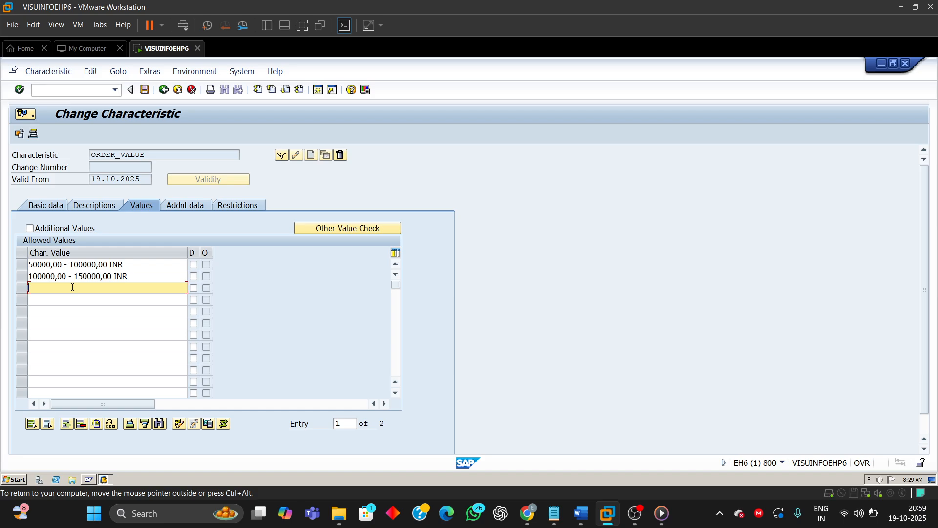
text(150000 - 200000)
key(Return)
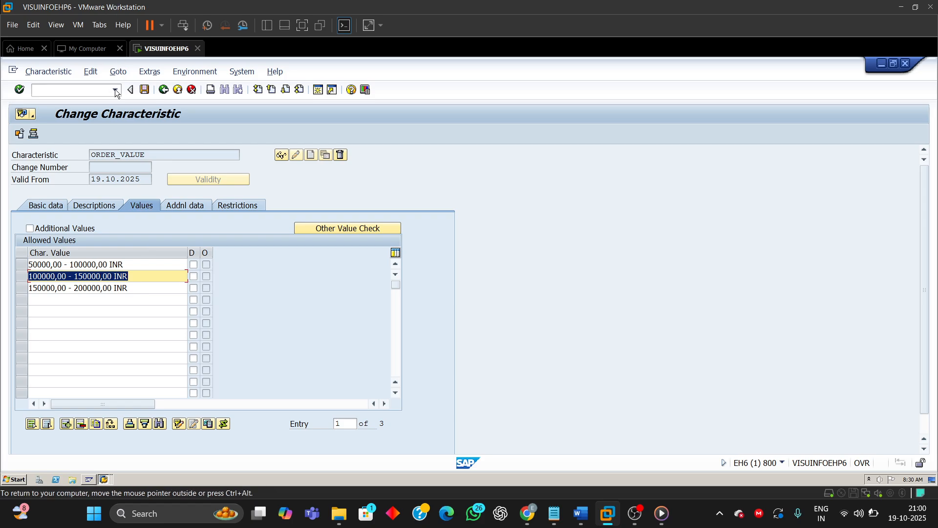
Step: Save the ORDER_VALUE characteristic and open the classification of release strategy M1 RS under Define Release Procedure for Purchase Orders
click(145, 89)
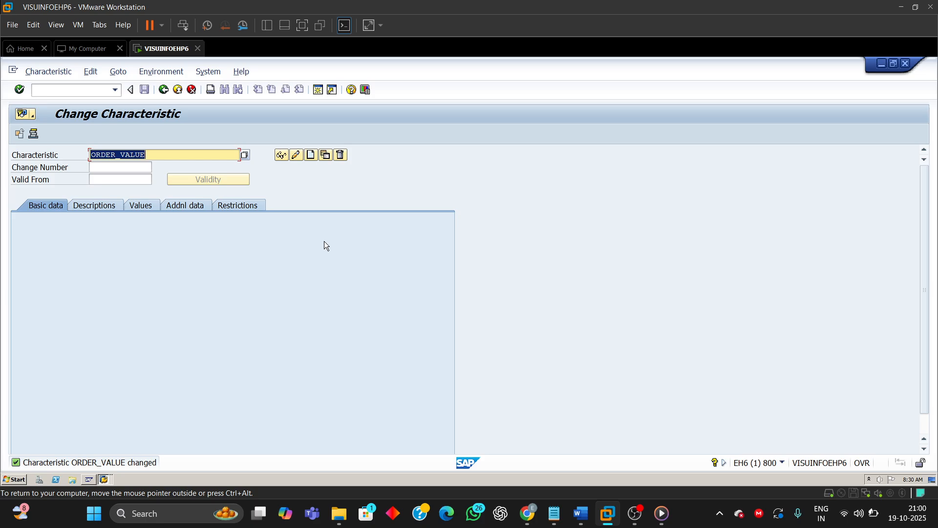
click(164, 91)
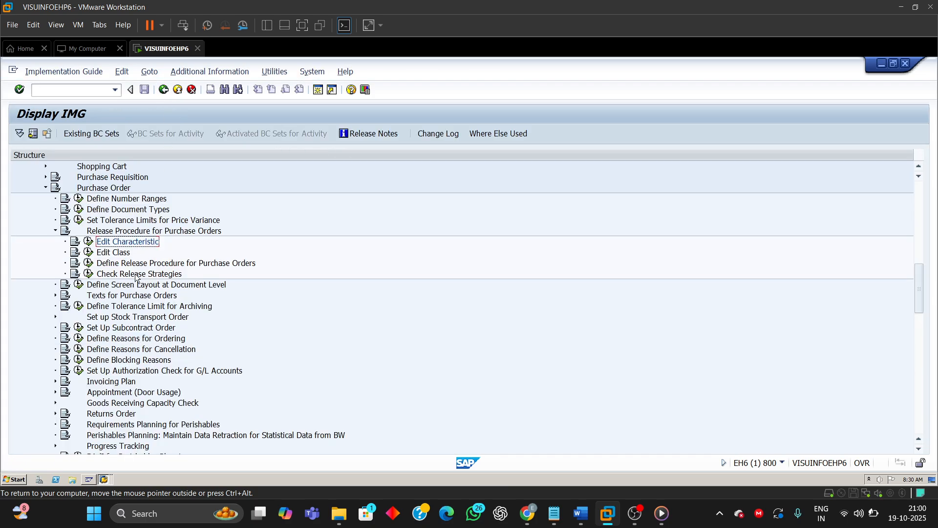
click(122, 264)
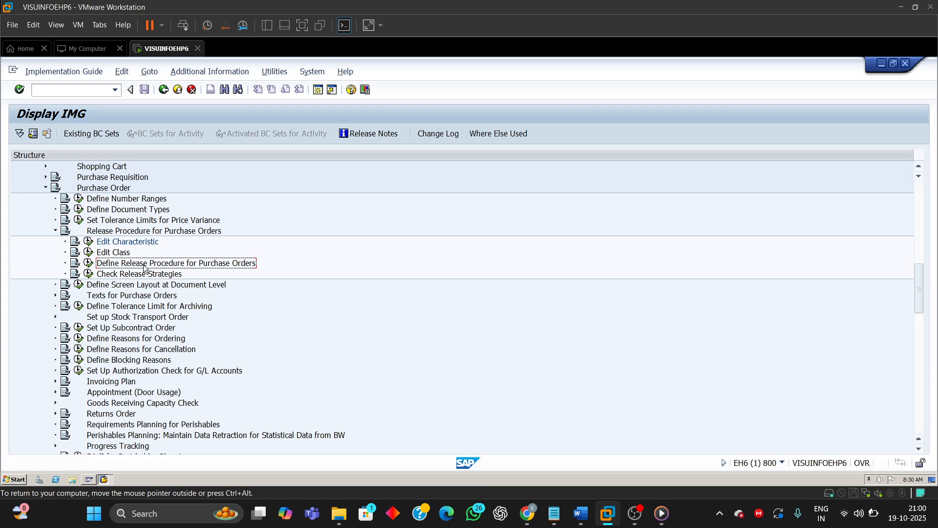
click(91, 263)
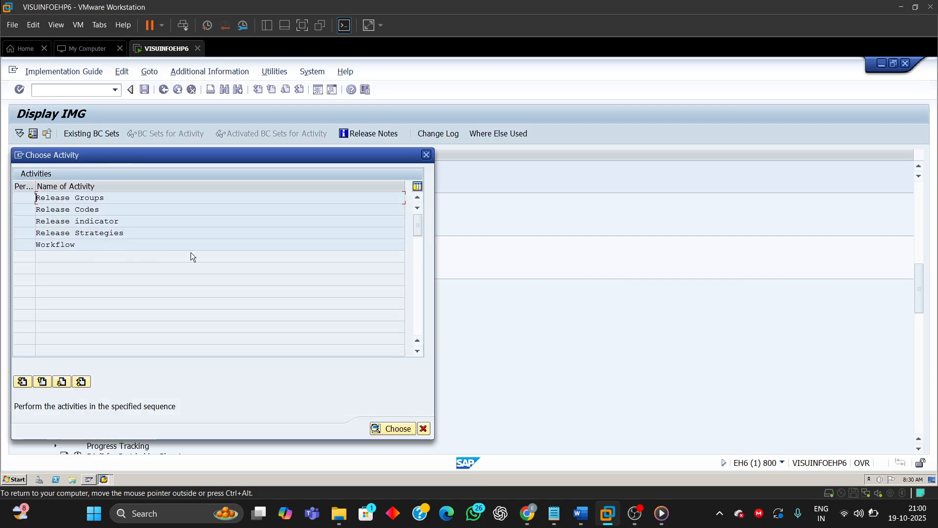
double_click(94, 233)
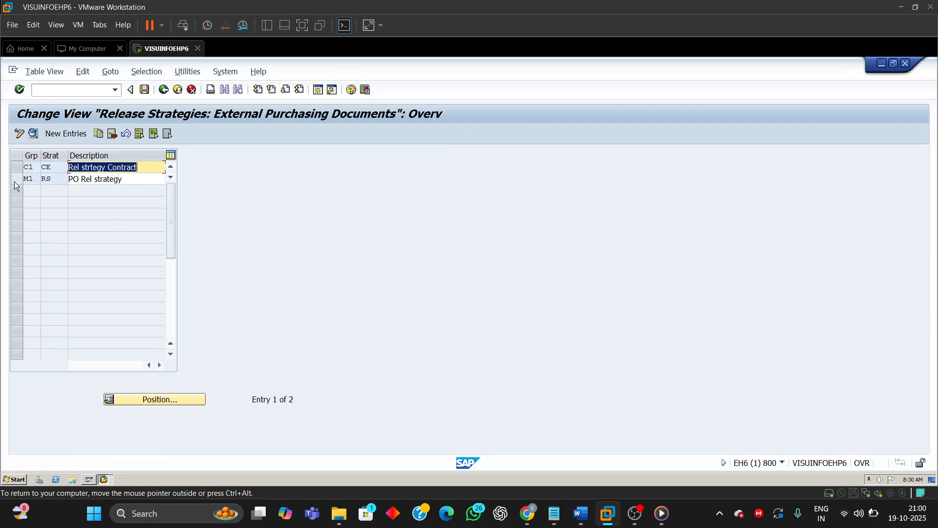
click(19, 180)
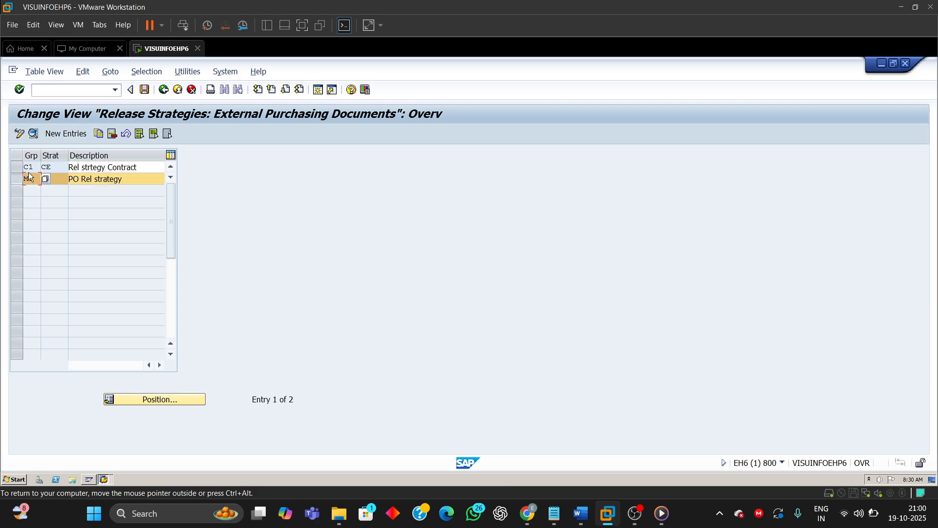
click(34, 134)
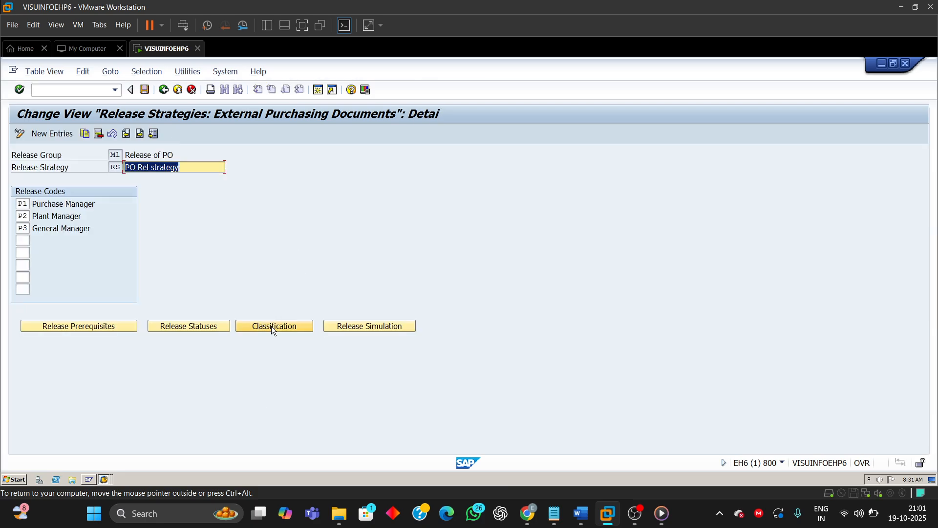
click(274, 328)
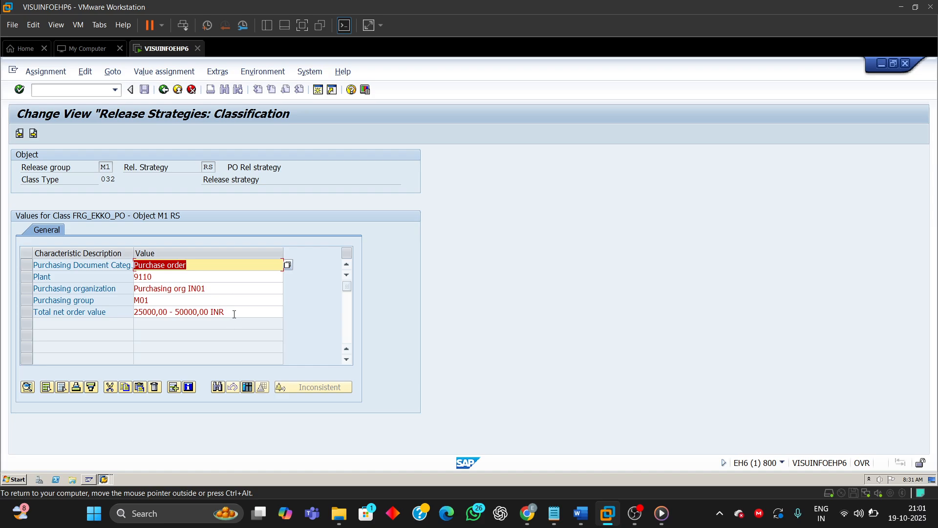
Step: Review the Total net order value interval options in the M1 RS classification and return to the IMG structure
click(234, 314)
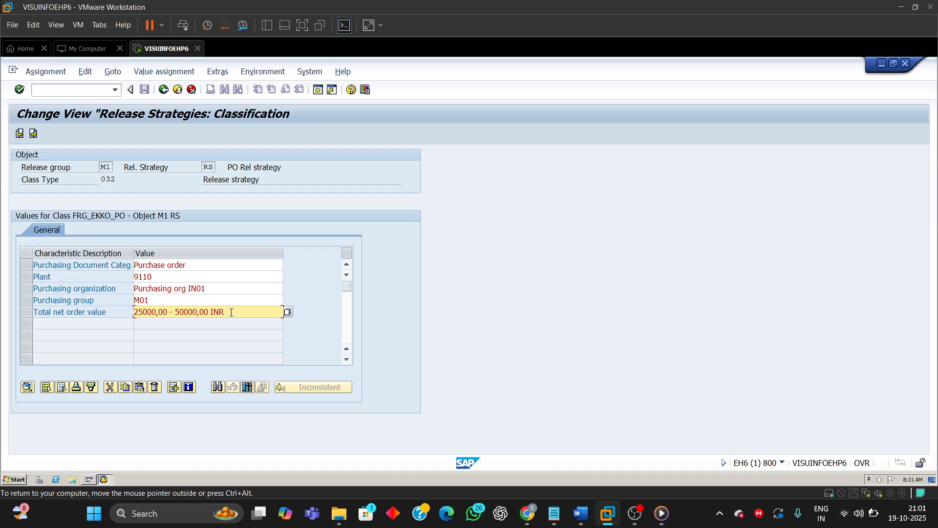
click(288, 311)
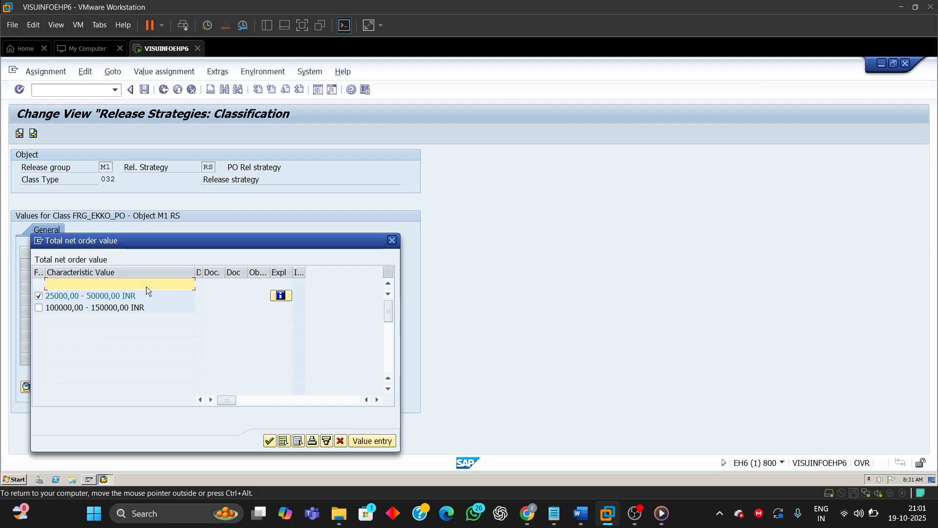
click(391, 240)
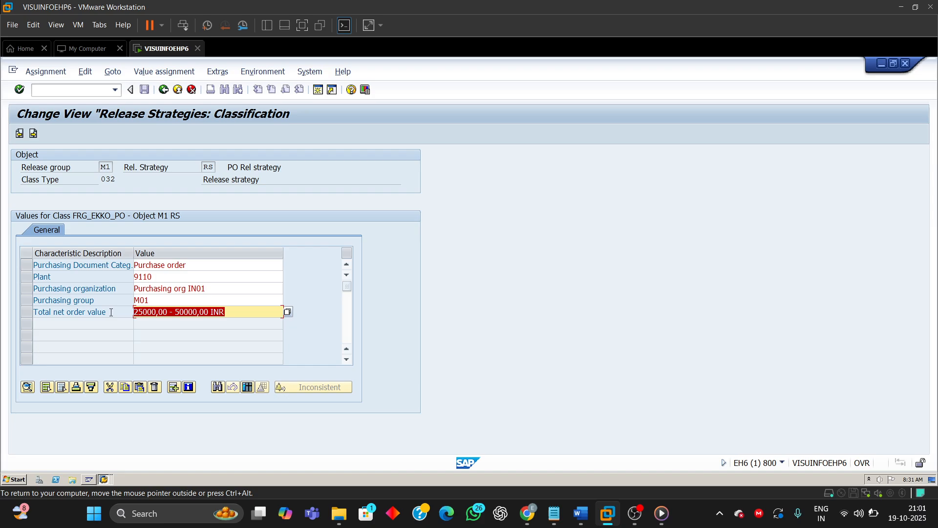
drag(111, 312, 33, 312)
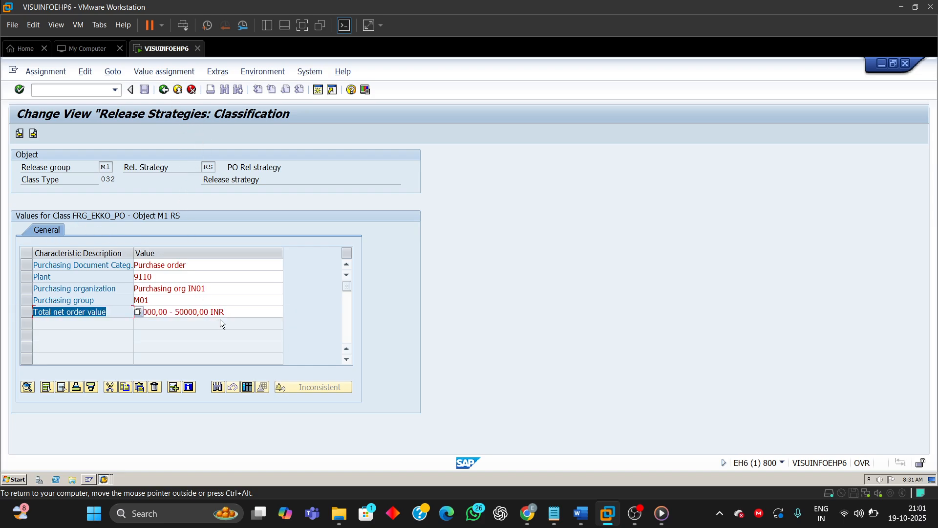
click(234, 314)
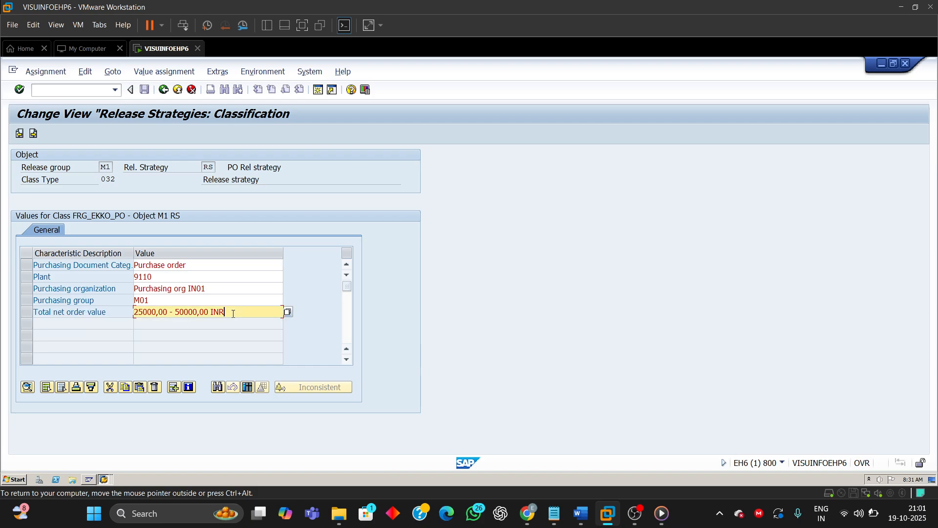
click(163, 89)
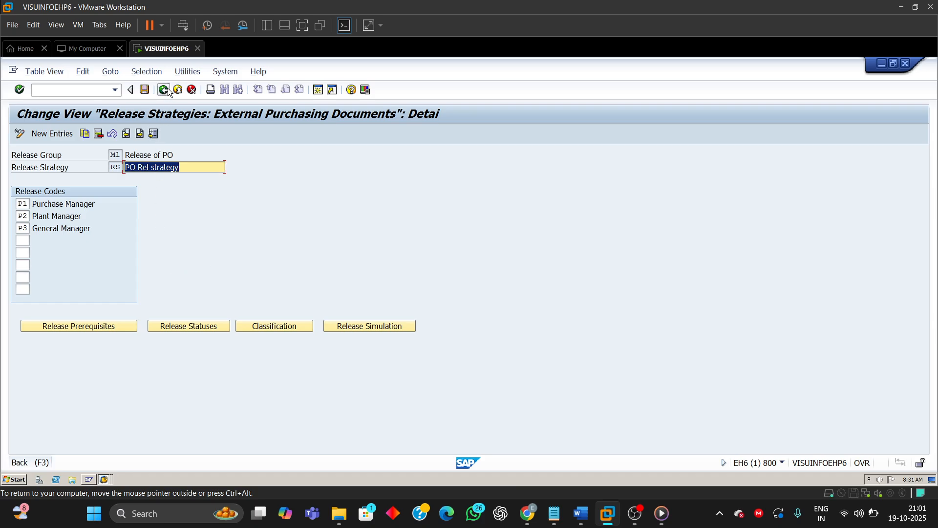
click(165, 90)
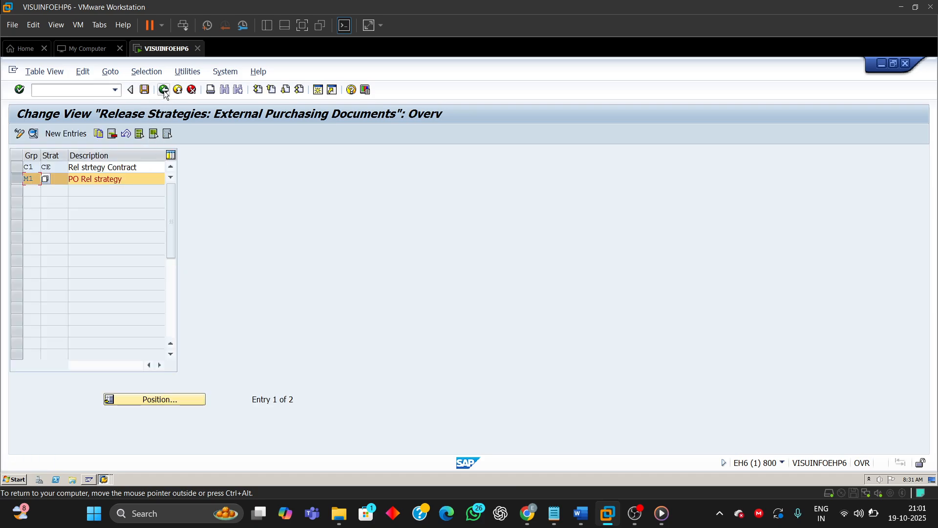
click(164, 90)
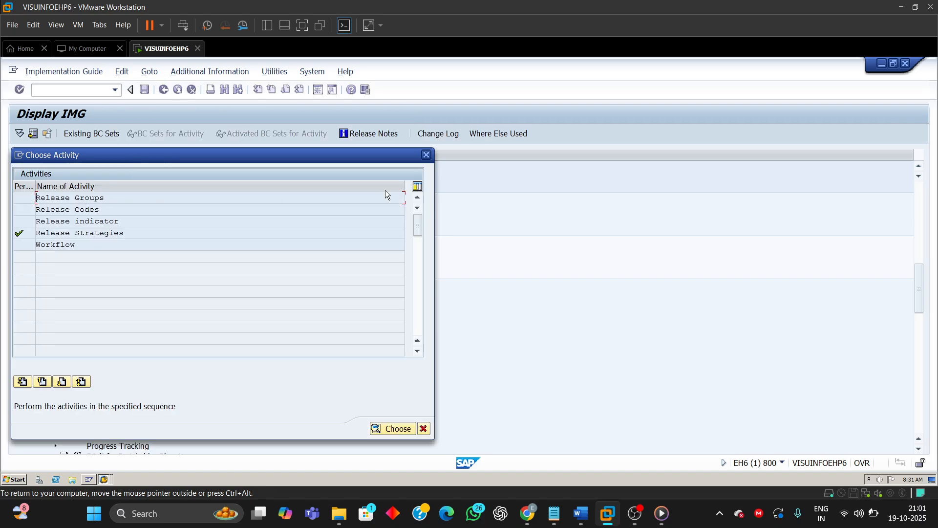
click(425, 155)
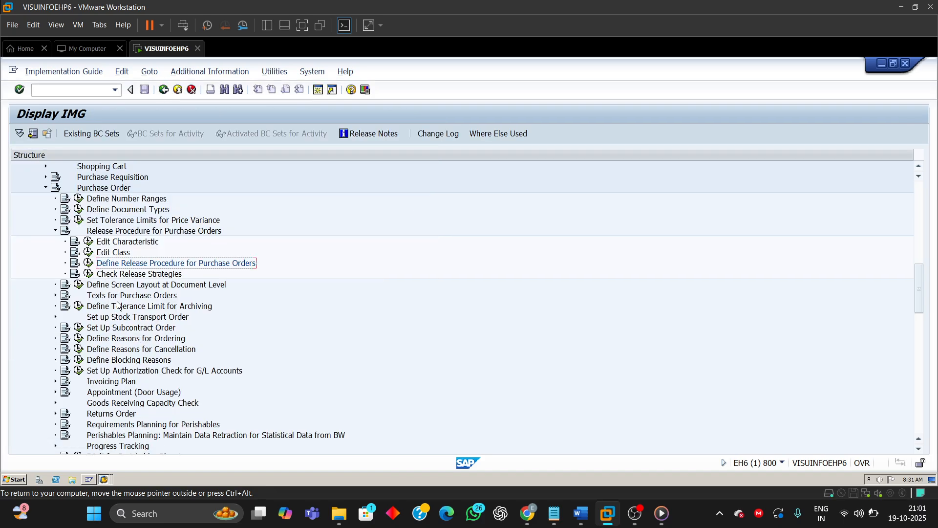
Step: Display the characteristic FRG_EKKO_GNETW_INR and examine its basic data and allowed values
click(89, 243)
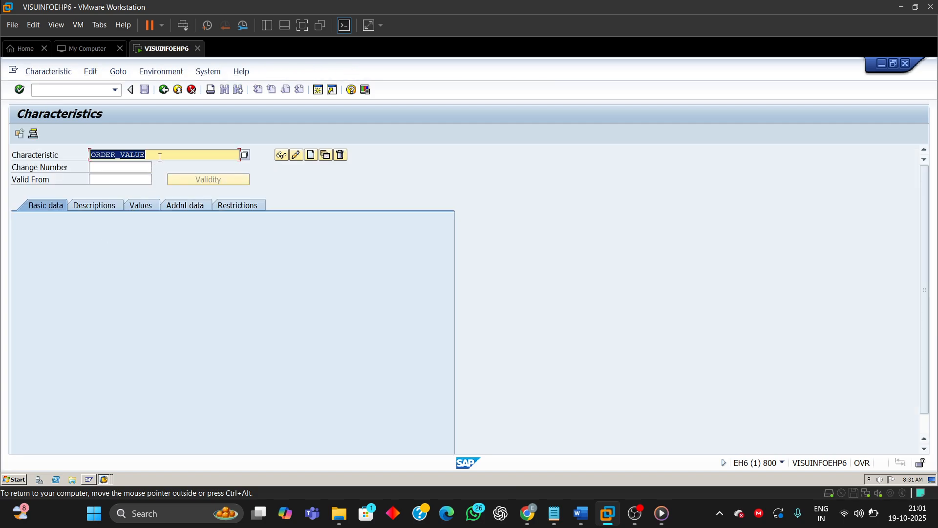
click(160, 155)
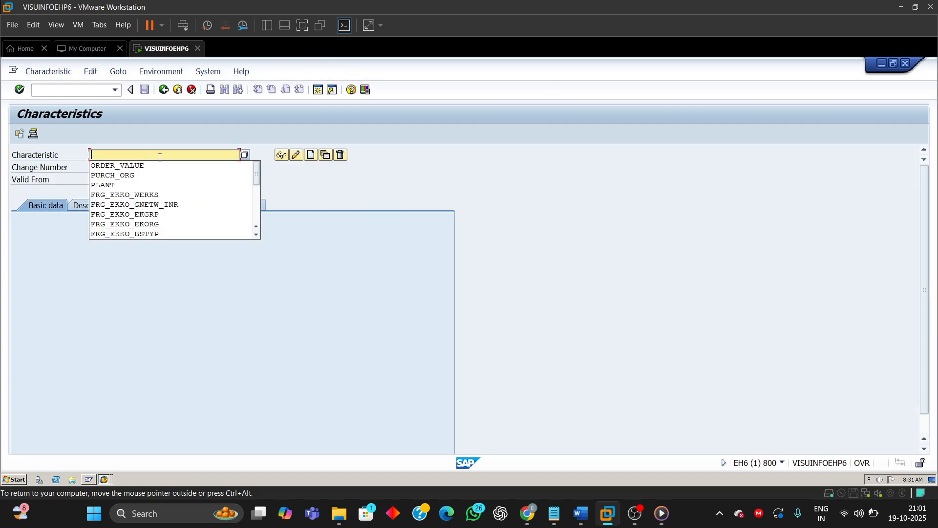
click(130, 205)
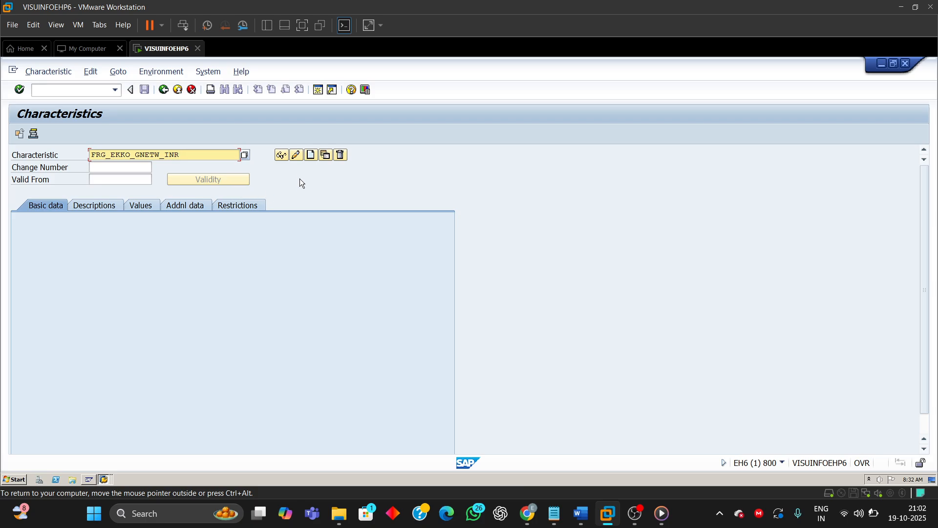
click(281, 156)
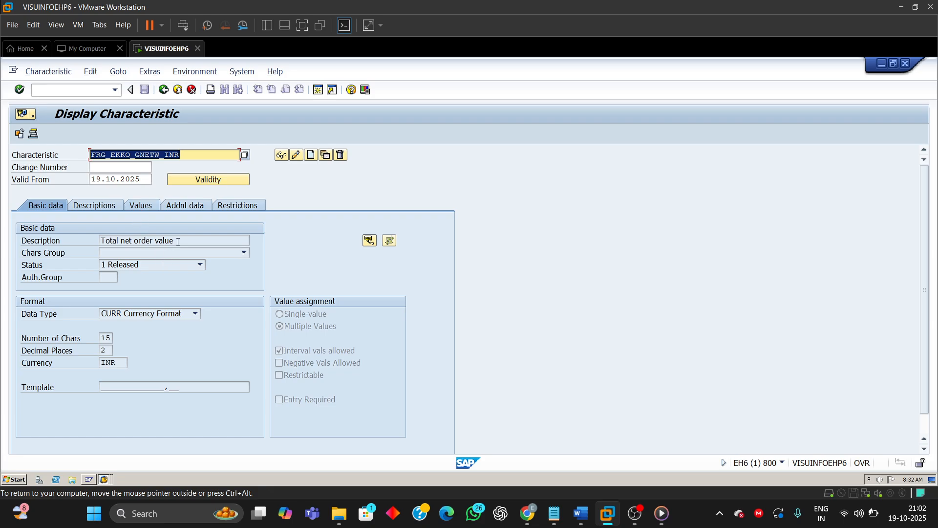
drag(177, 241, 100, 242)
click(134, 205)
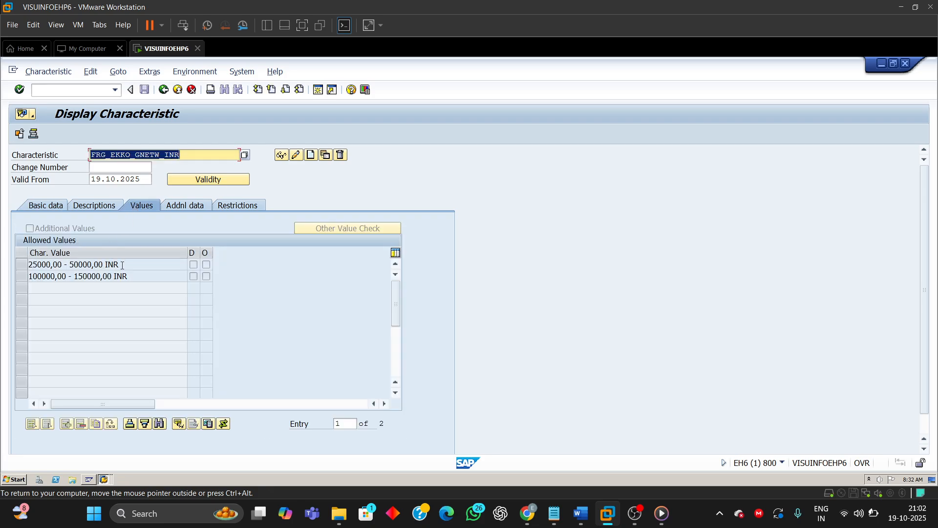
drag(121, 265, 4, 269)
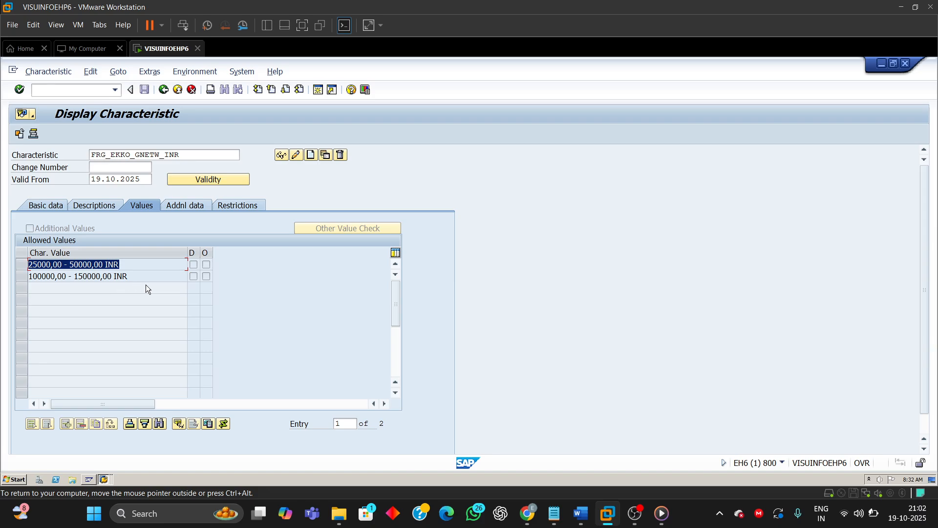
drag(141, 276, 2, 280)
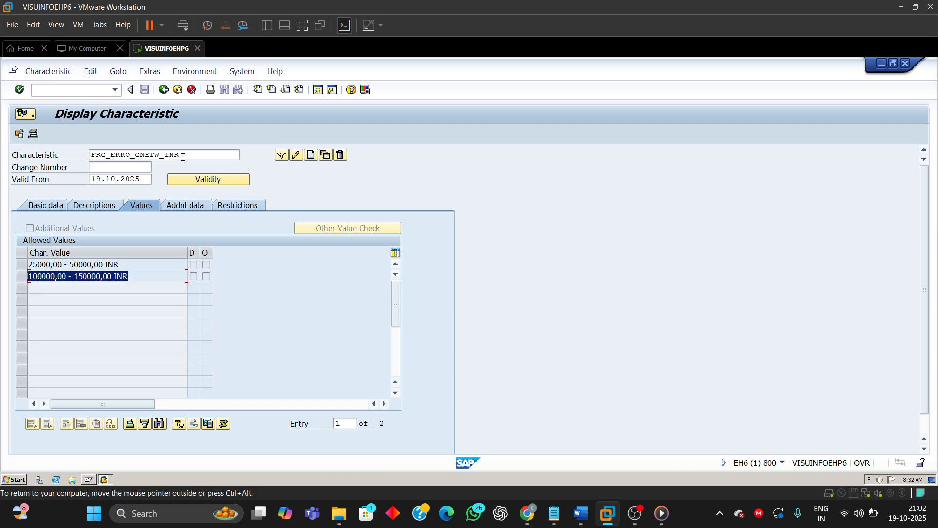
click(163, 90)
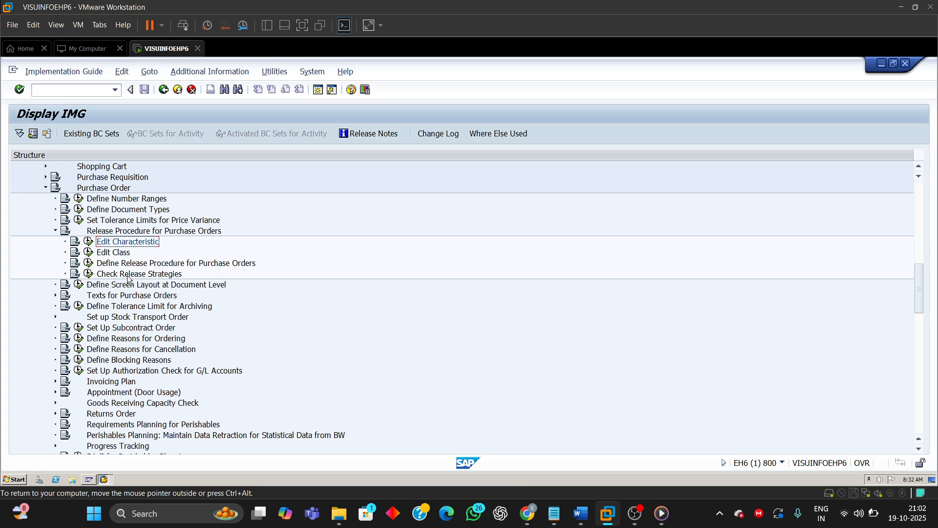
Step: Reopen the Release Strategies overview and switch to the Word guide on creating characteristics
click(89, 263)
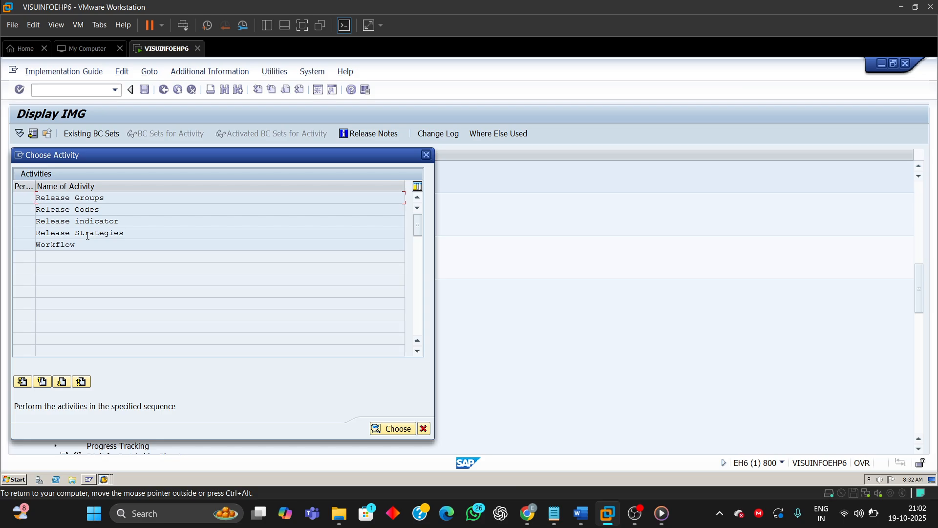
double_click(89, 233)
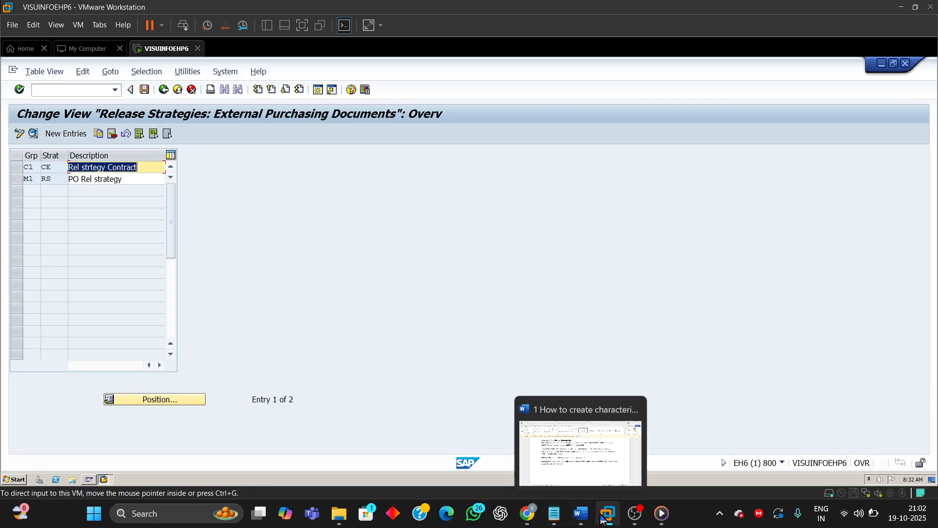
mouse_move(610, 521)
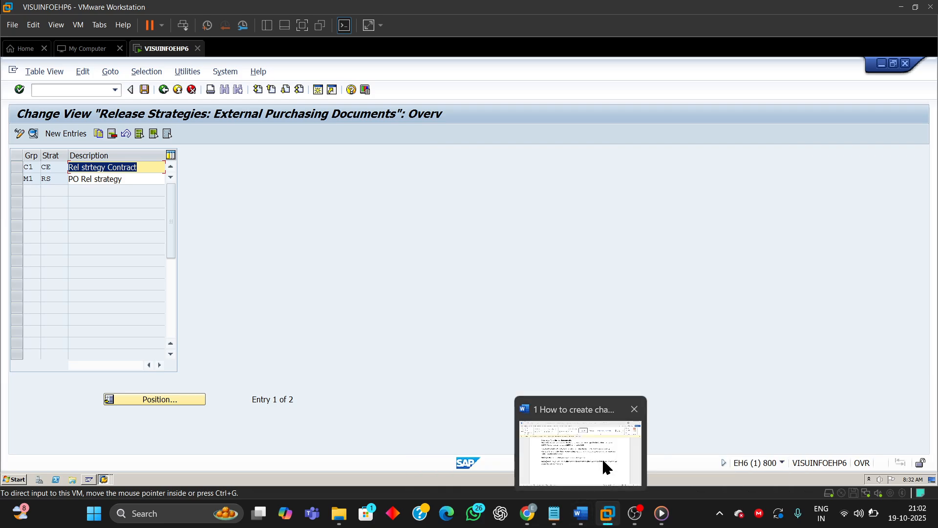
click(602, 458)
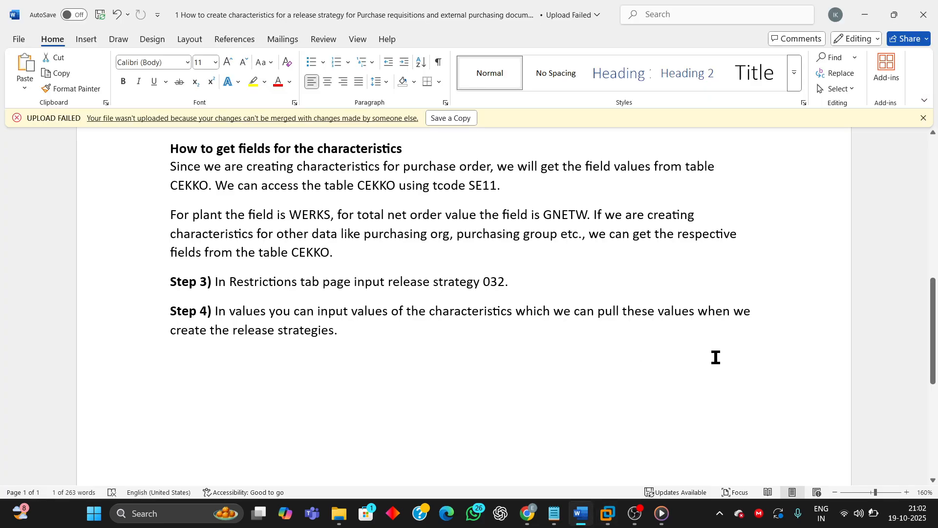